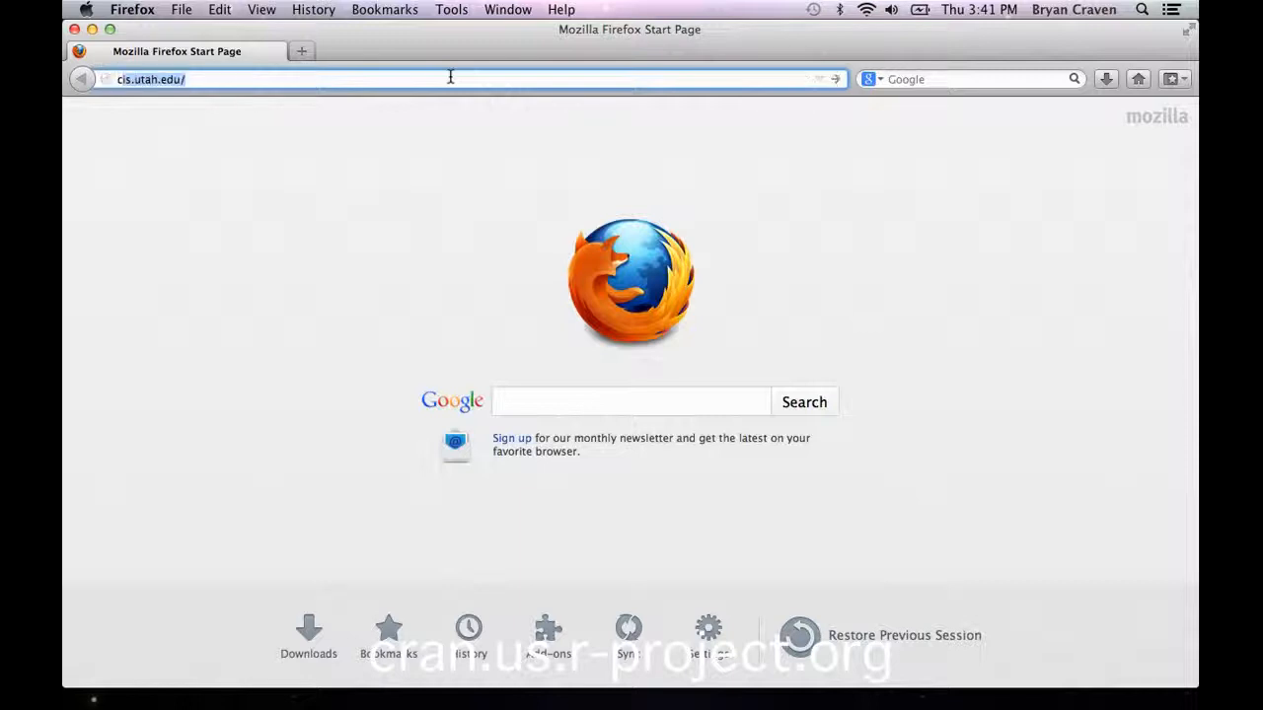
Step: Go to the website cran.us.r-project.org
type("us.r")
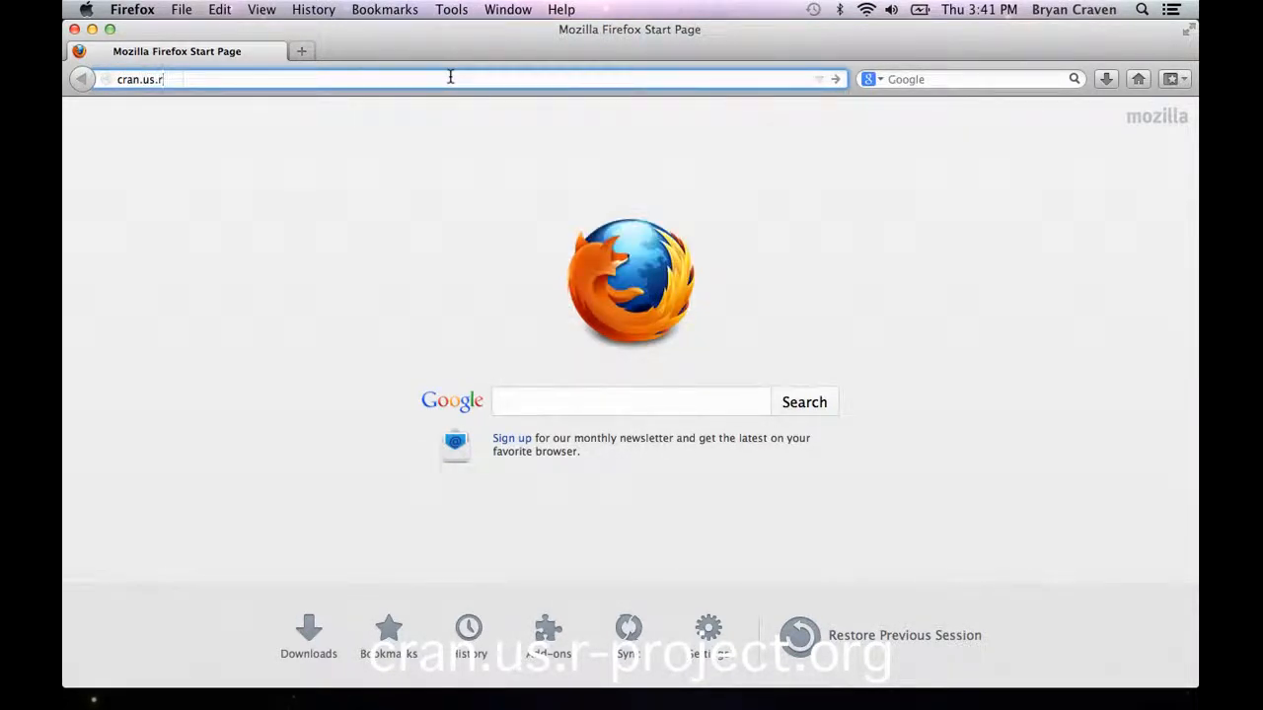
type("-project.org")
key("Return")
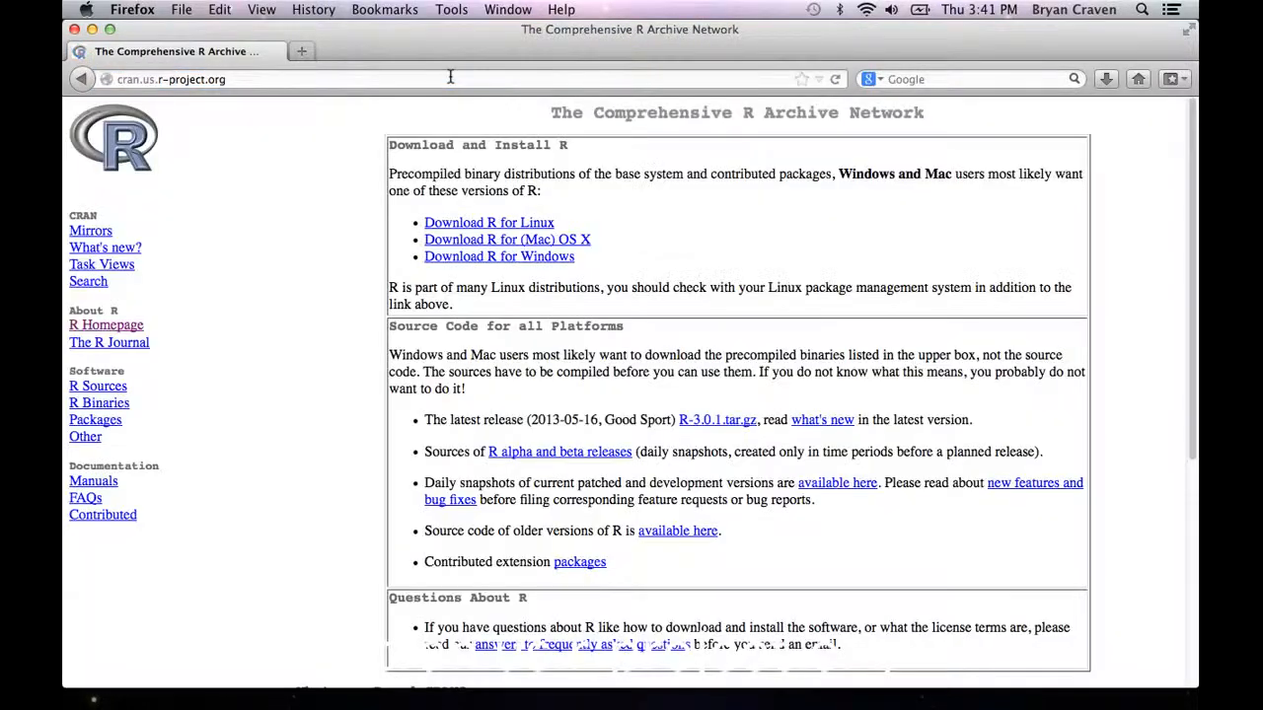
Step: Download the R-3.0.1.pkg installer for Mac OS X from CRAN and save the file
left_click(541, 248)
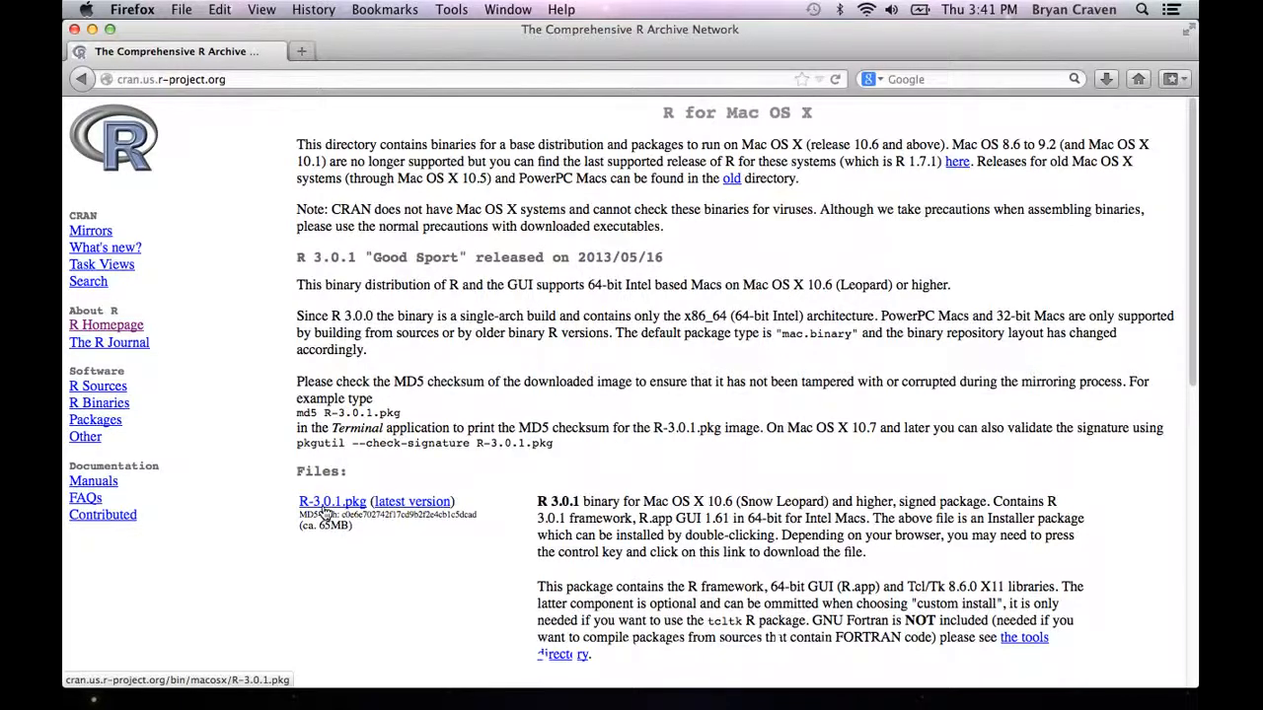
left_click(324, 505)
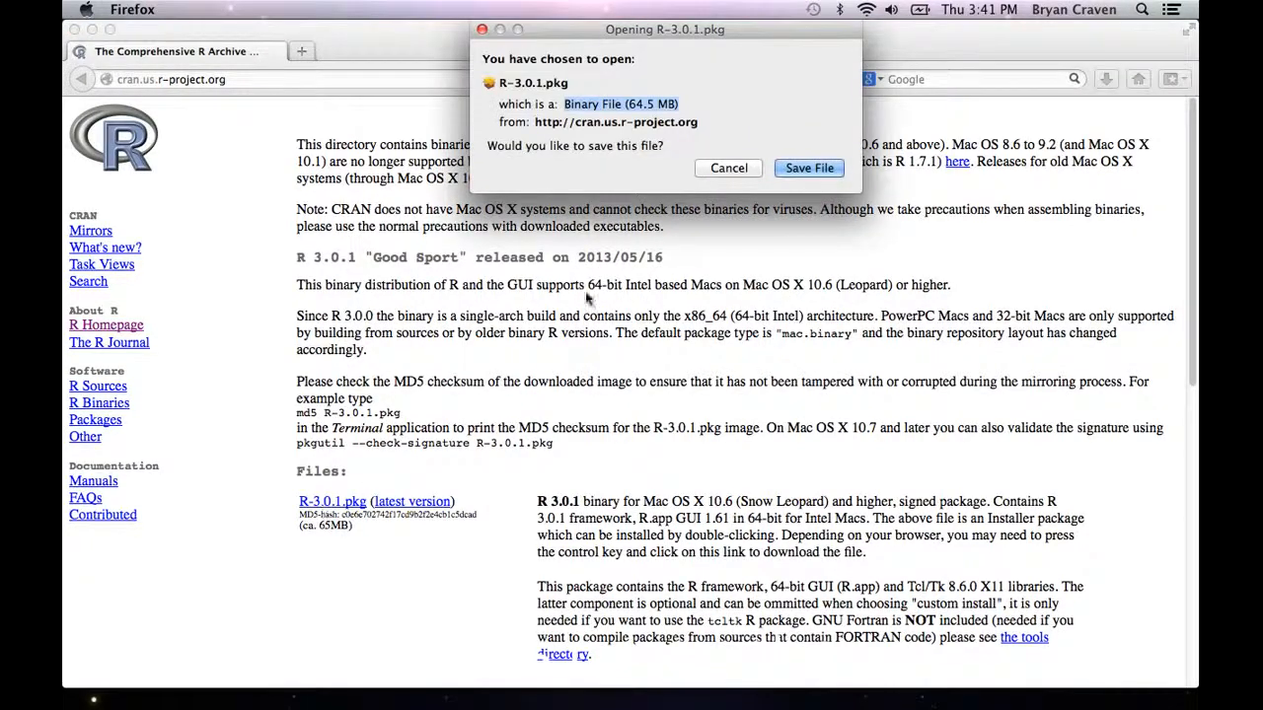
left_click(800, 170)
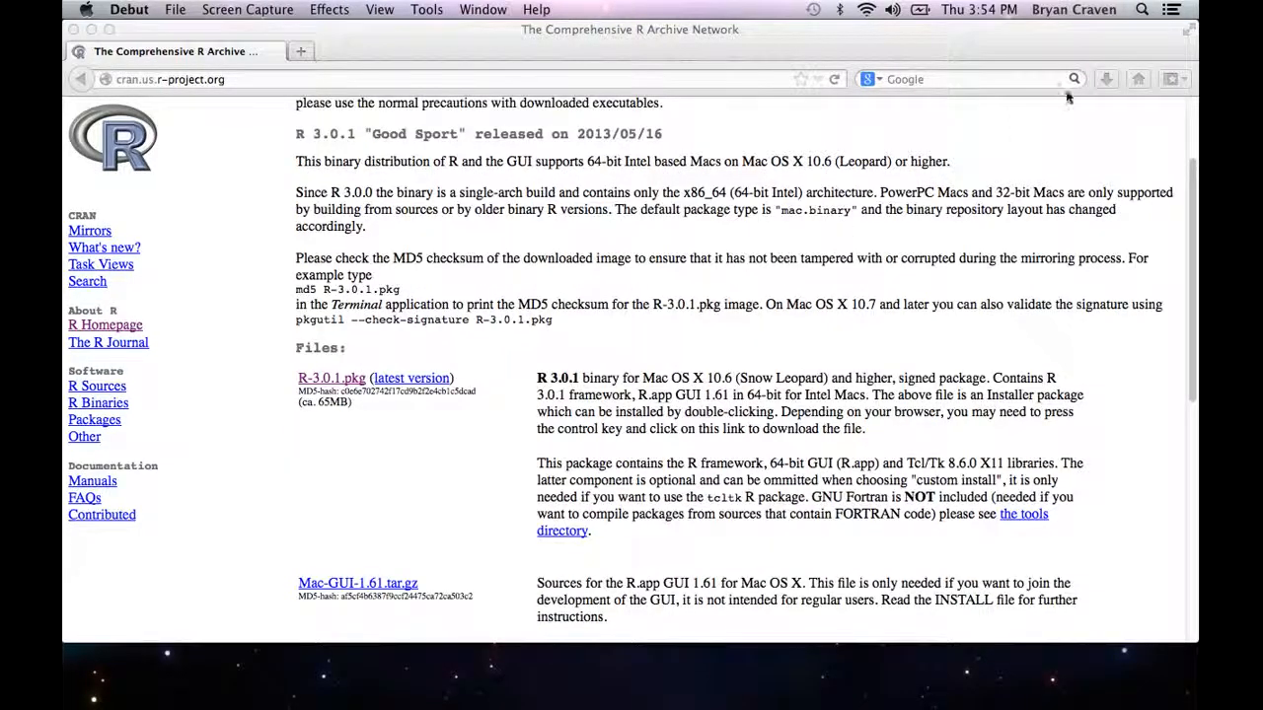
Step: Open the downloaded R-3.0.1.pkg from the browser's download list to launch its installer
left_click(1113, 36)
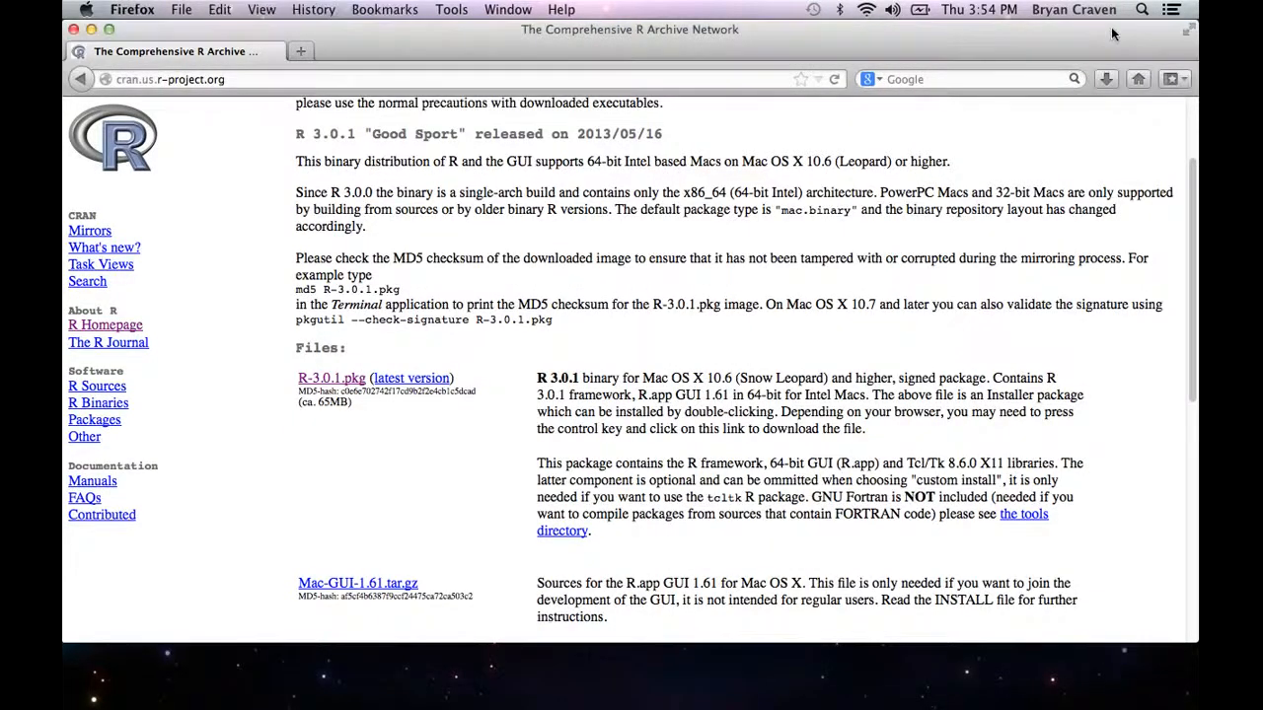
left_click(1107, 79)
left_click(1013, 157)
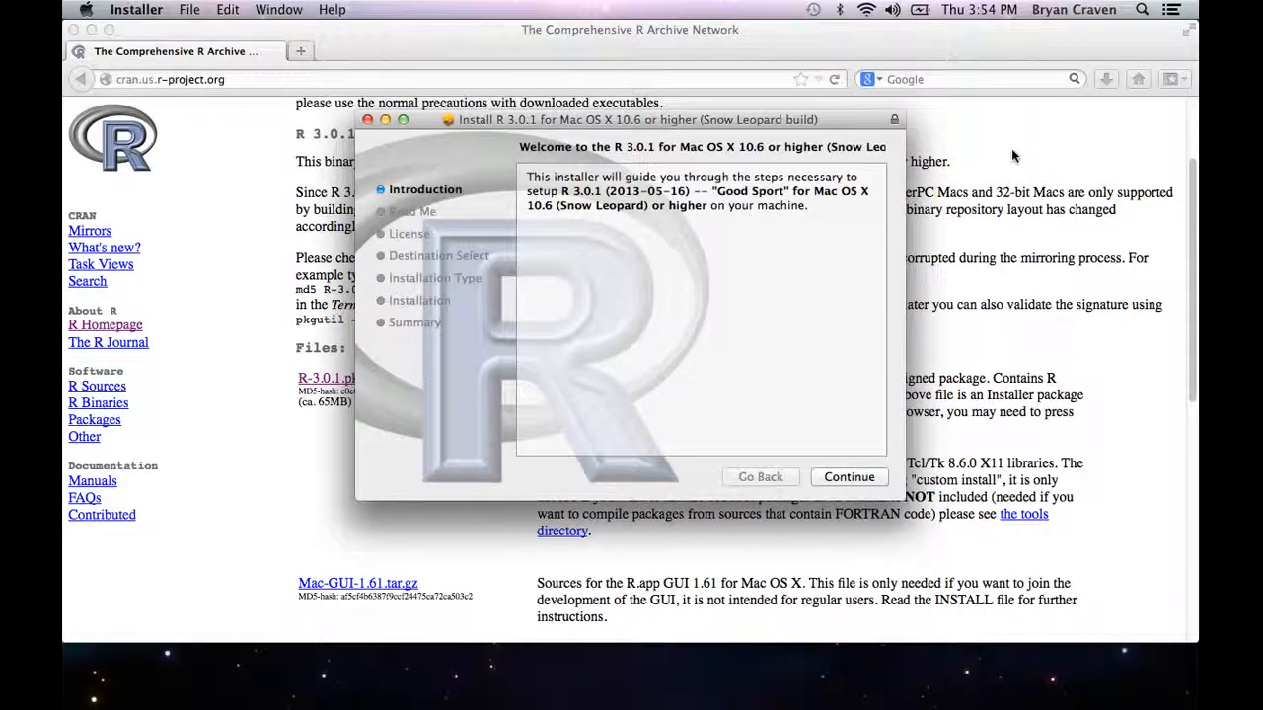
Step: Proceed past the R installer's introduction and Read Me pages and agree to the software license
left_click(868, 477)
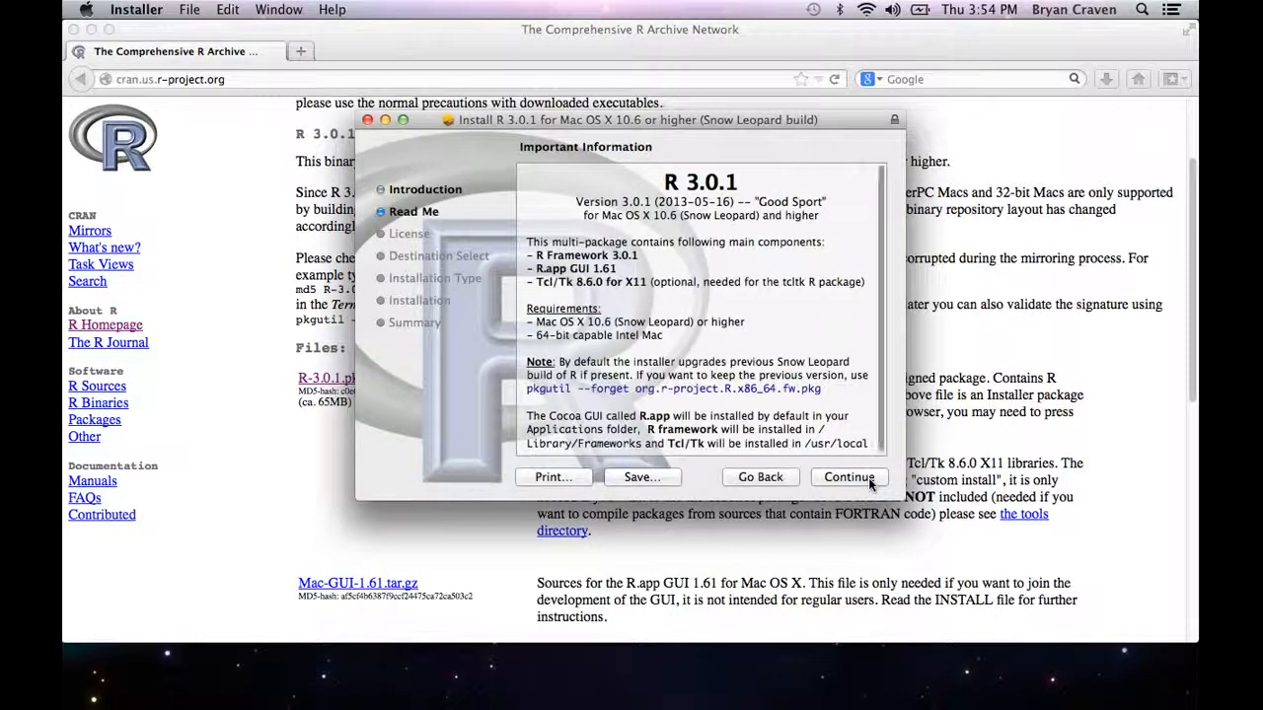
left_click(845, 477)
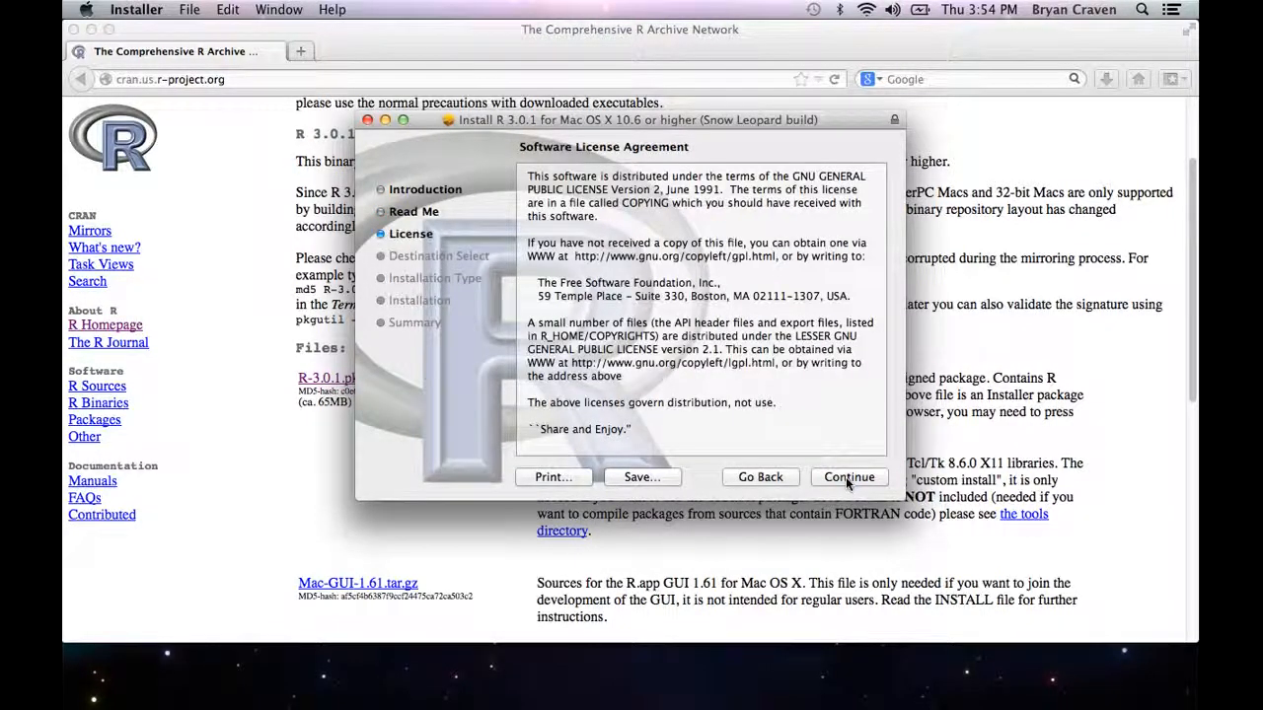
left_click(846, 476)
left_click(813, 264)
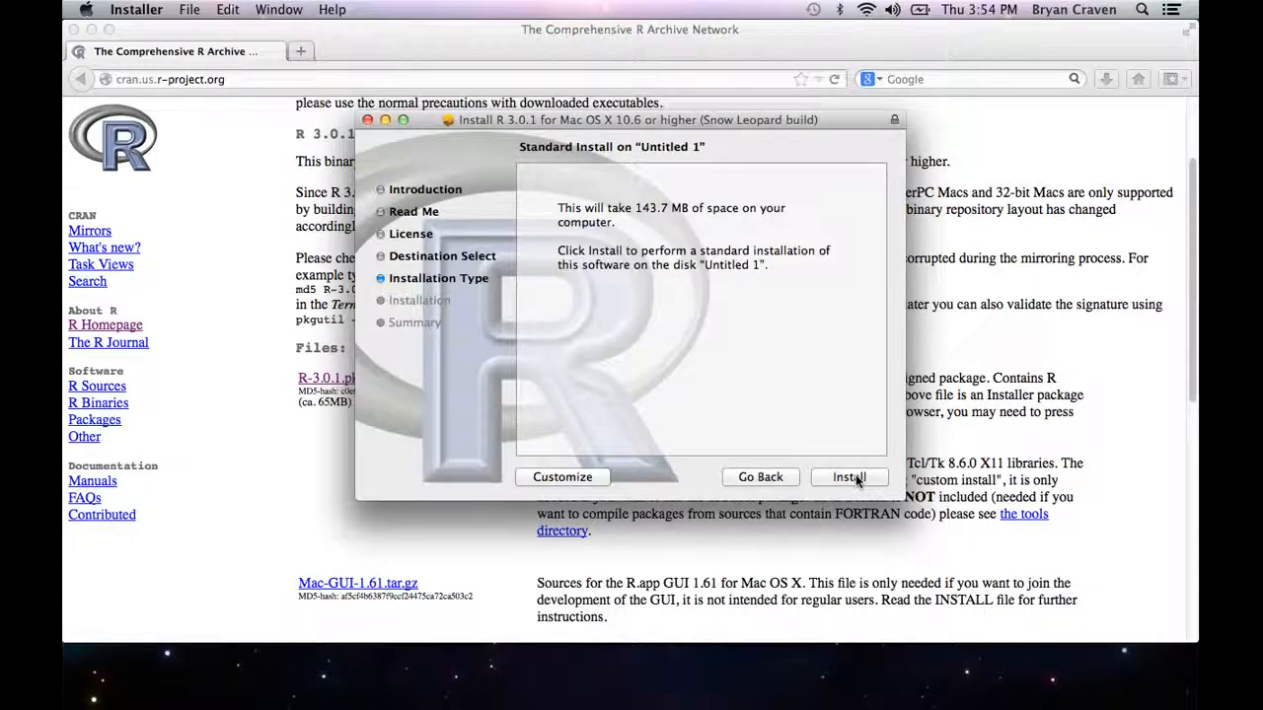
Step: Start the standard installation of R and authorize it with the account password
left_click(857, 479)
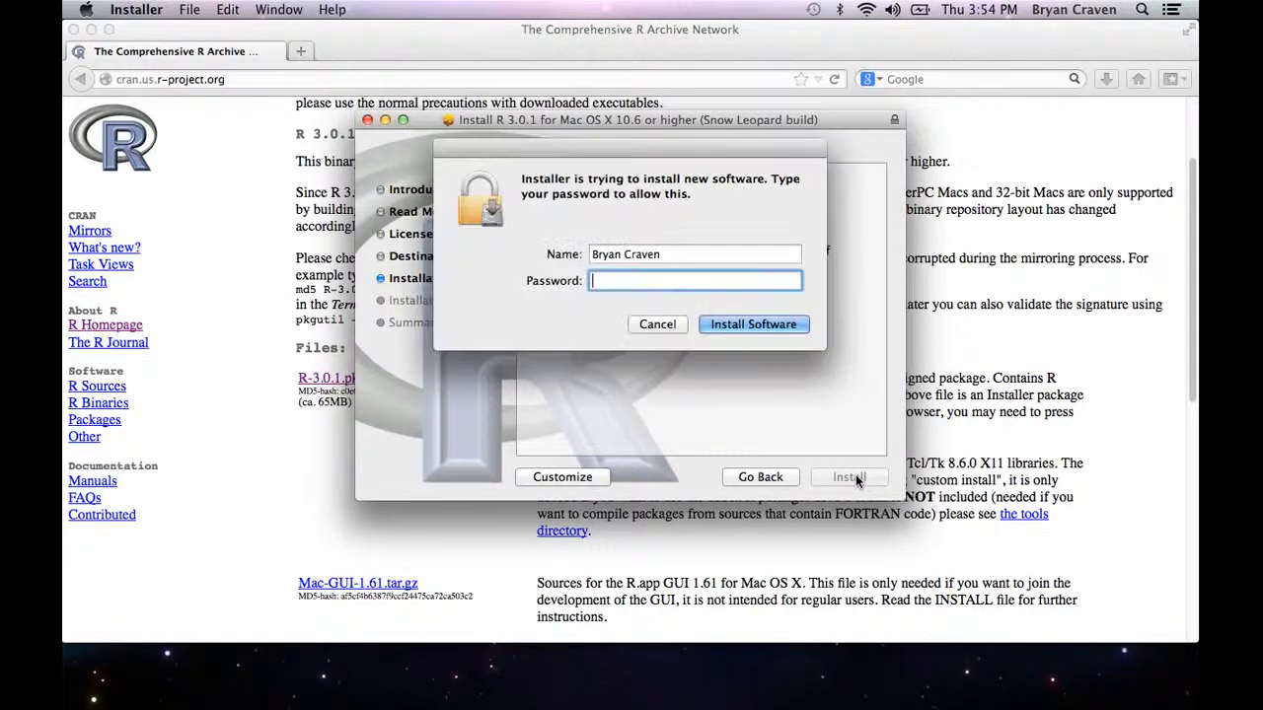
type("••••••••••")
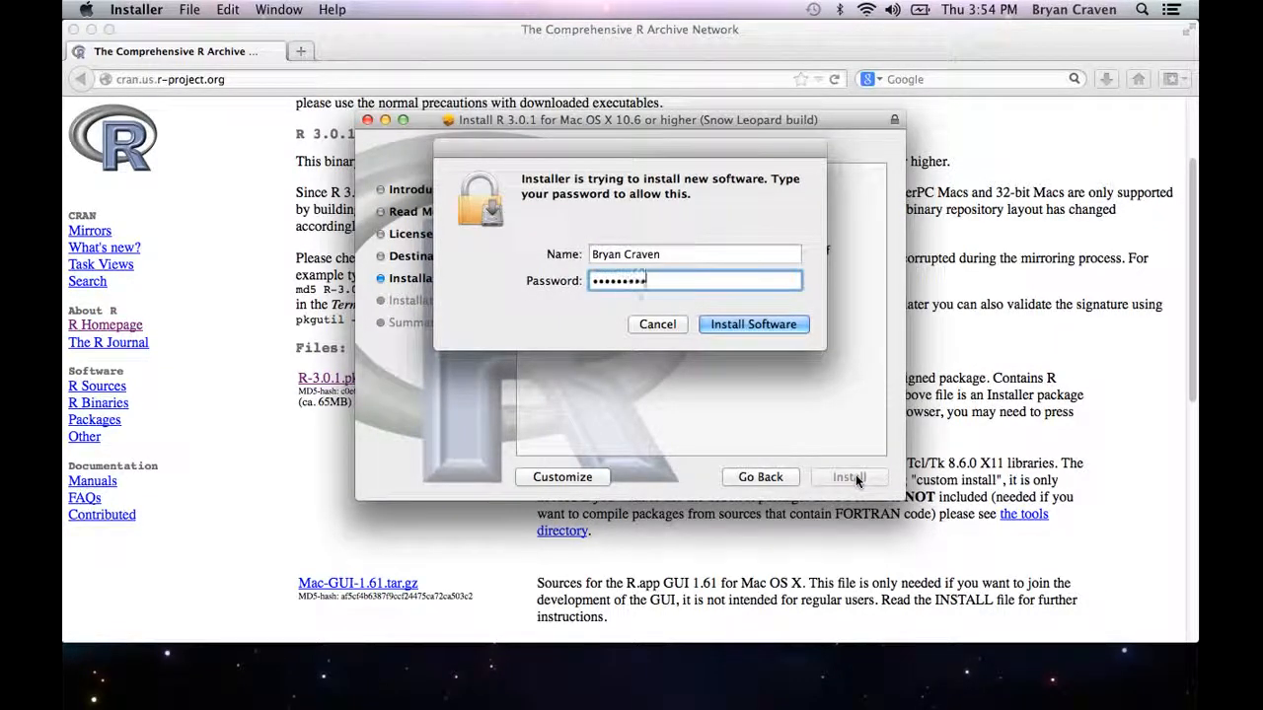
key("Return")
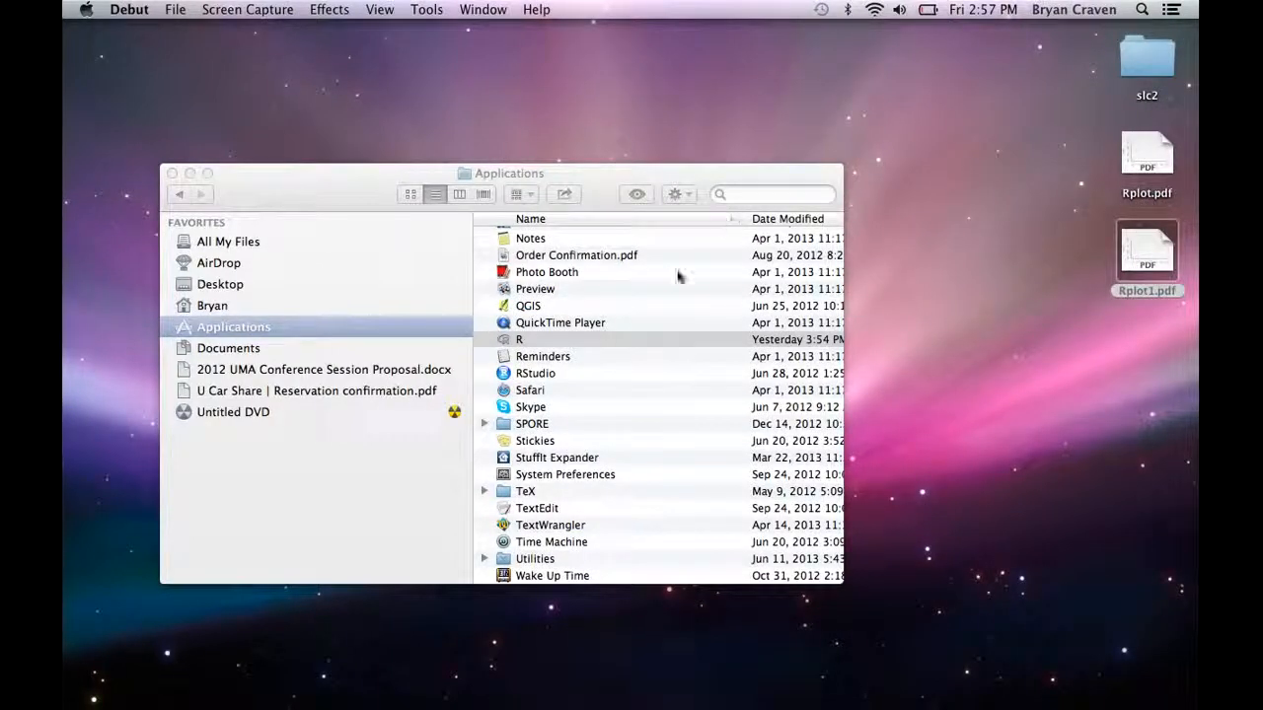
Step: Launch R from the Applications folder and query the current working directory with getwd()
double_click(621, 339)
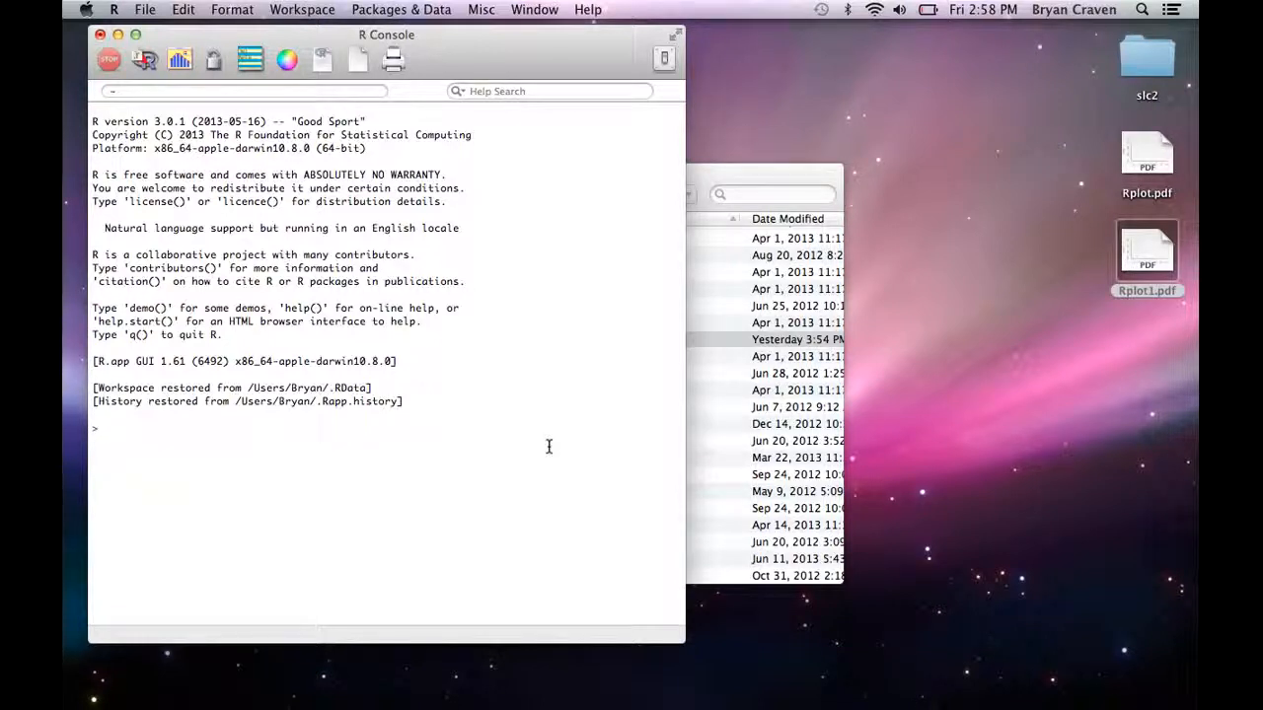
type("getwd()")
key("Return")
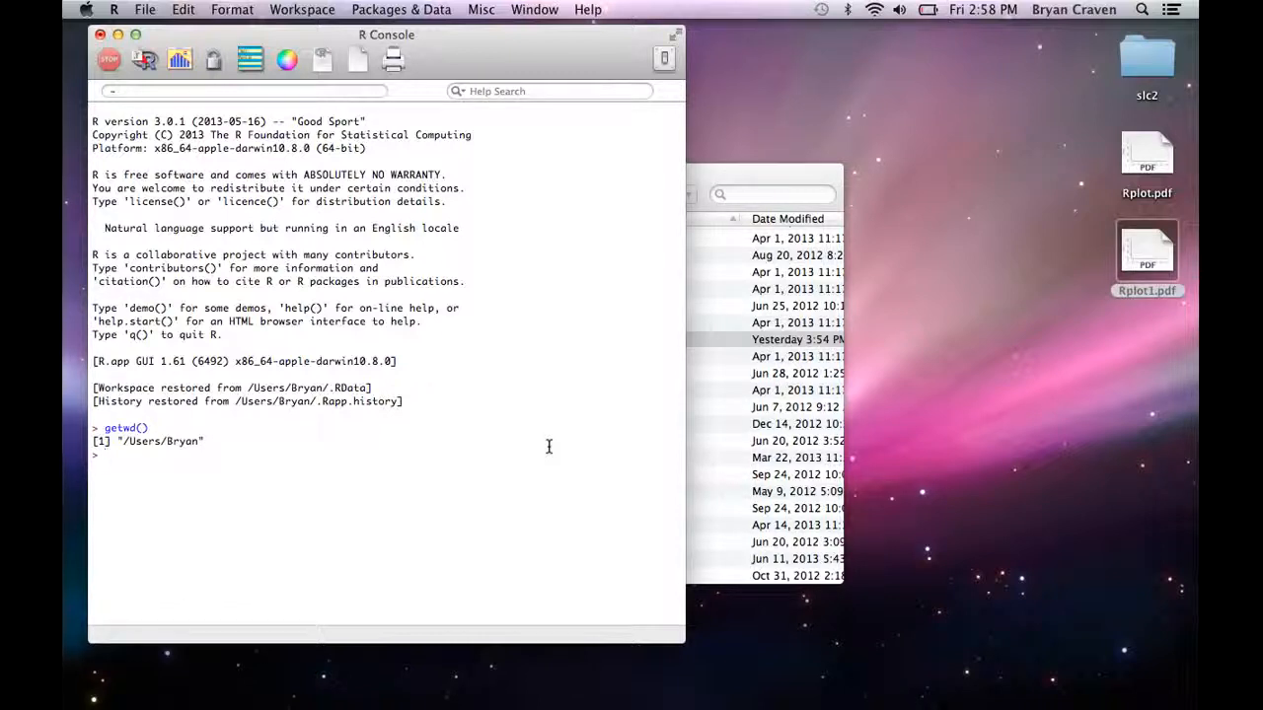
Step: Set the working directory to the R folder inside the account's home folder using setwd()
type("setwd(\"/User")
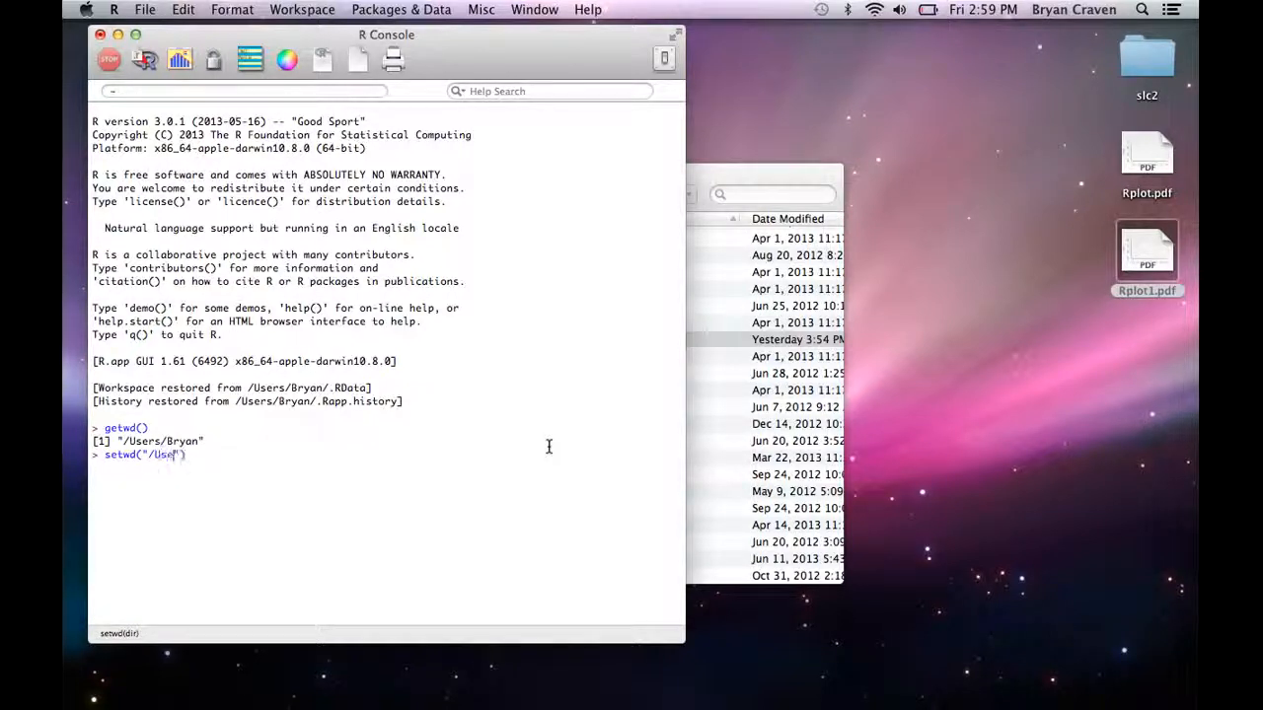
type("s/Bryan/R")
key("Return")
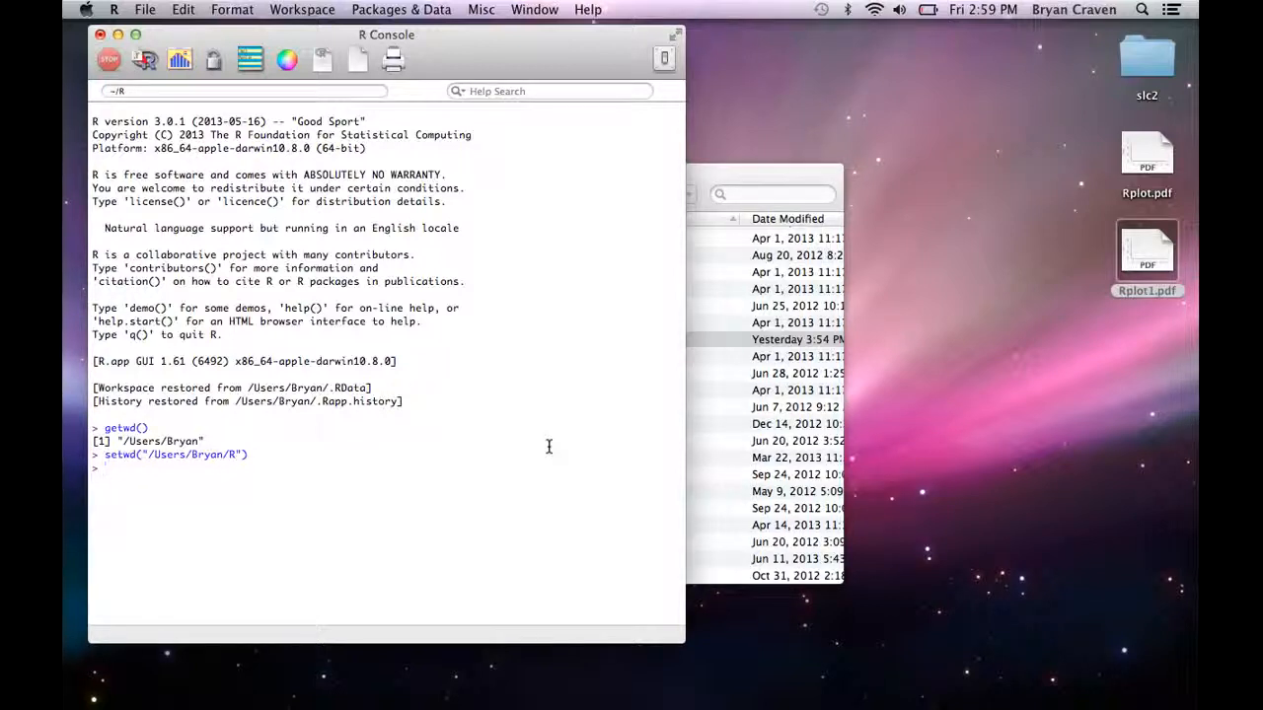
Step: Check the new working directory with getwd()
type("getwd()")
key("Return")
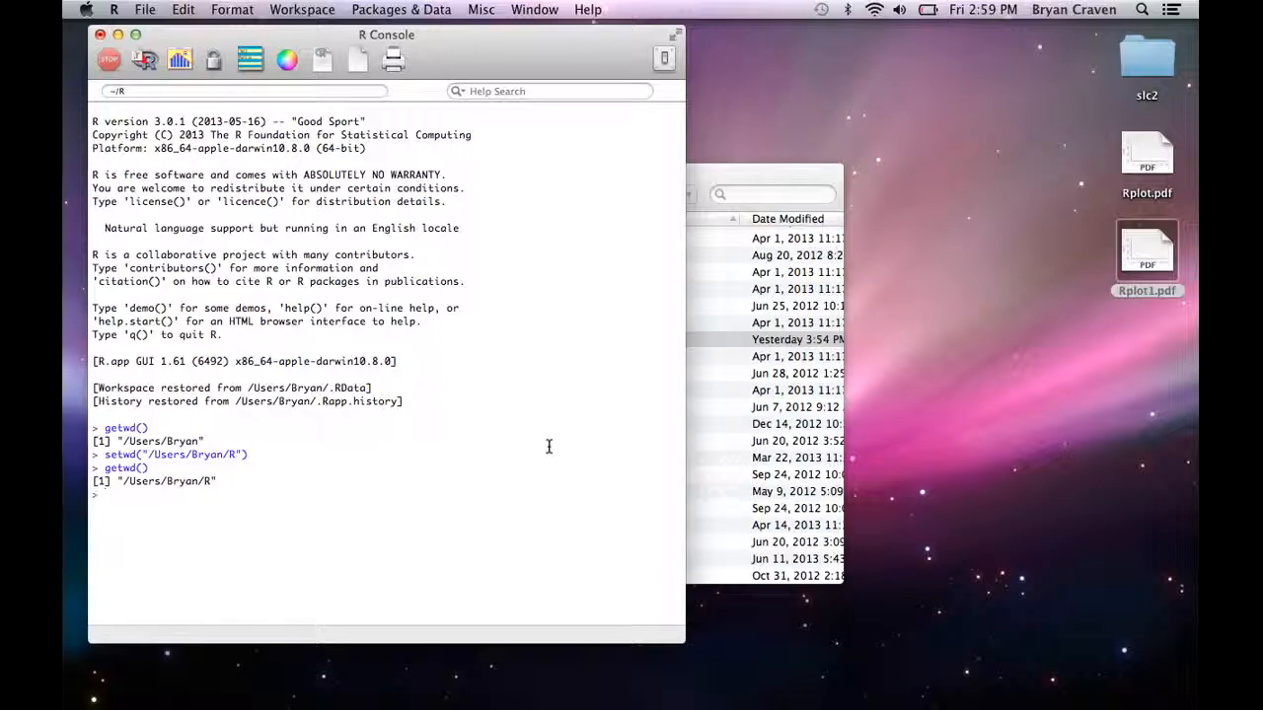
Step: Try the capitalized call Getwd() to test case sensitivity, and rerun it in lowercase as getwd()
type("Getwd()")
key("Return")
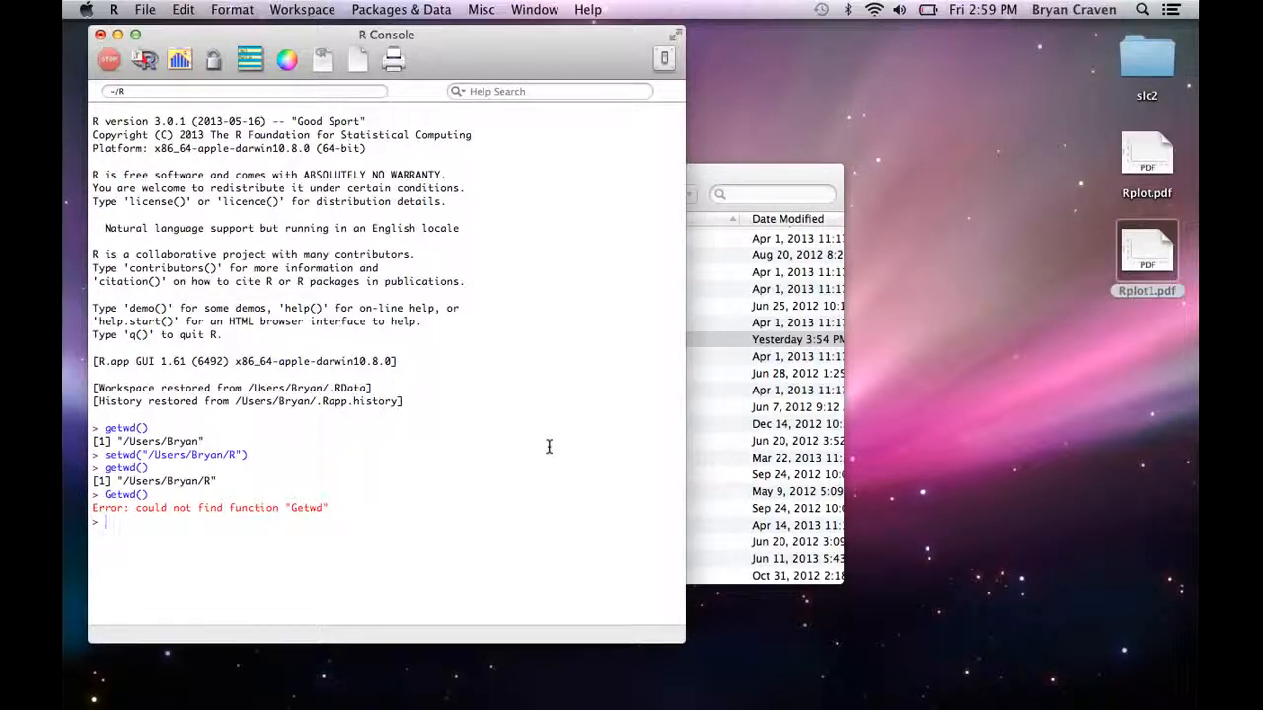
key("Up")
key("Return")
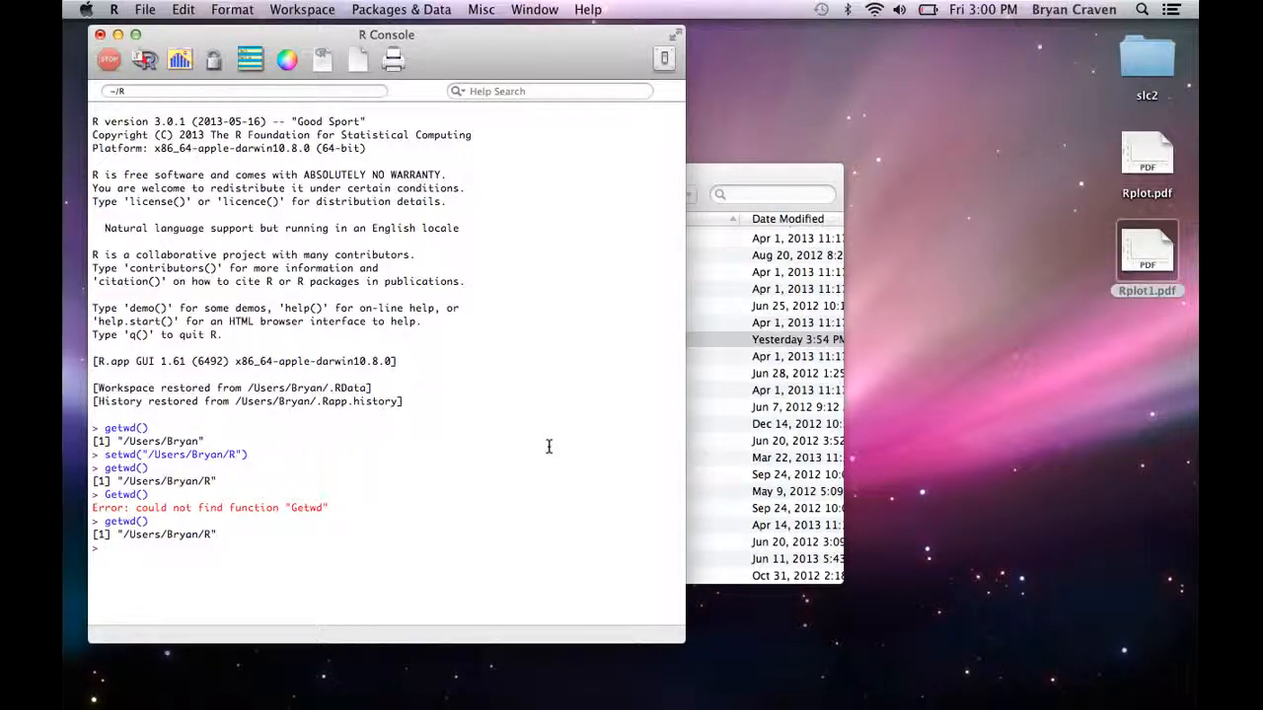
Step: Evaluate the arithmetic expressions 2 + 2, 2 * 3 and 2^3 in the console
type("2 + 2")
key("Return")
type("2 * 3")
key("Return")
type("2^3")
key("Return")
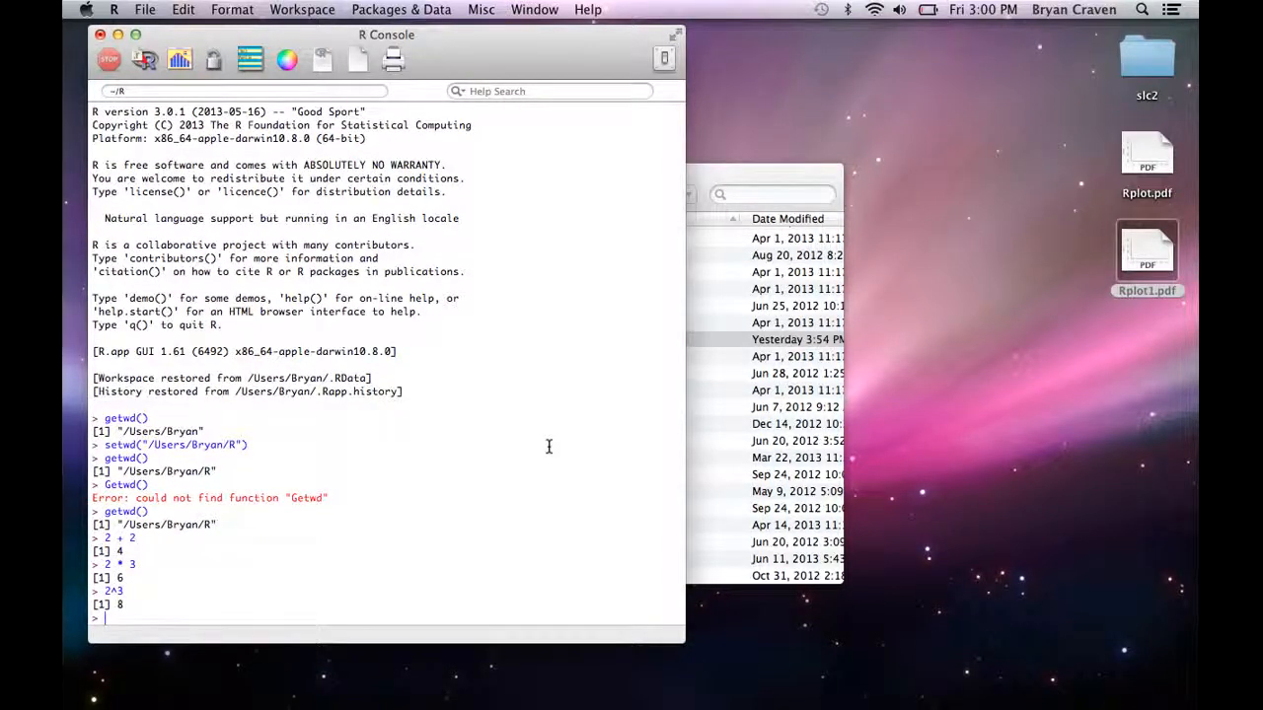
Step: Calculate the natural logarithm with log(2.71821)
type("log()2.71821")
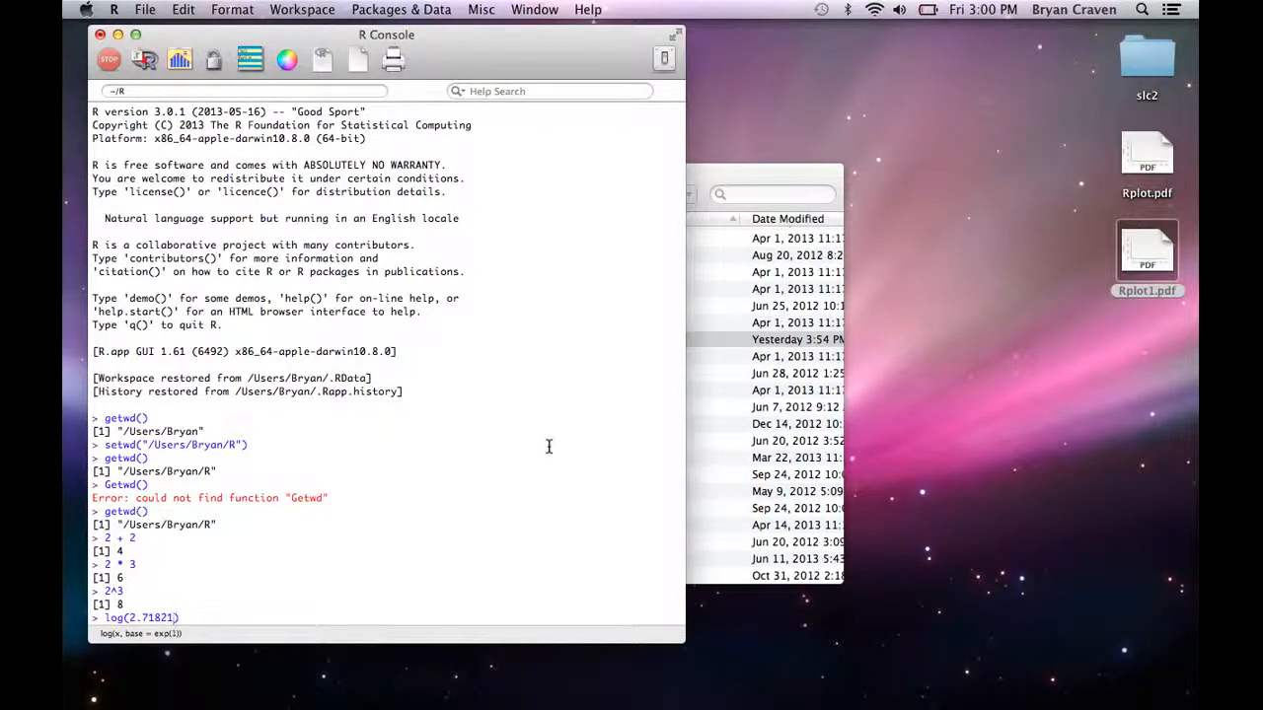
key("Return")
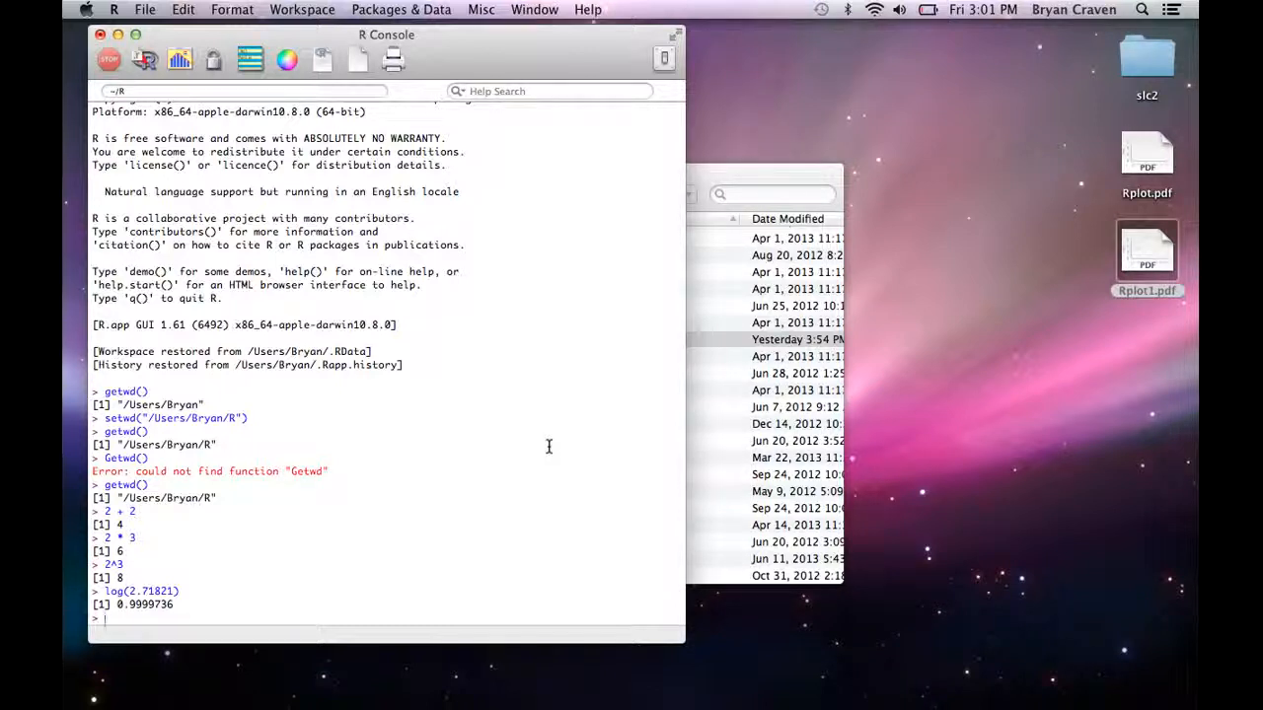
Step: Limit the printed precision with options(digits = 4) and rerun log(2.71821)
type("ptions")
type("(digits")
type(" = 4")
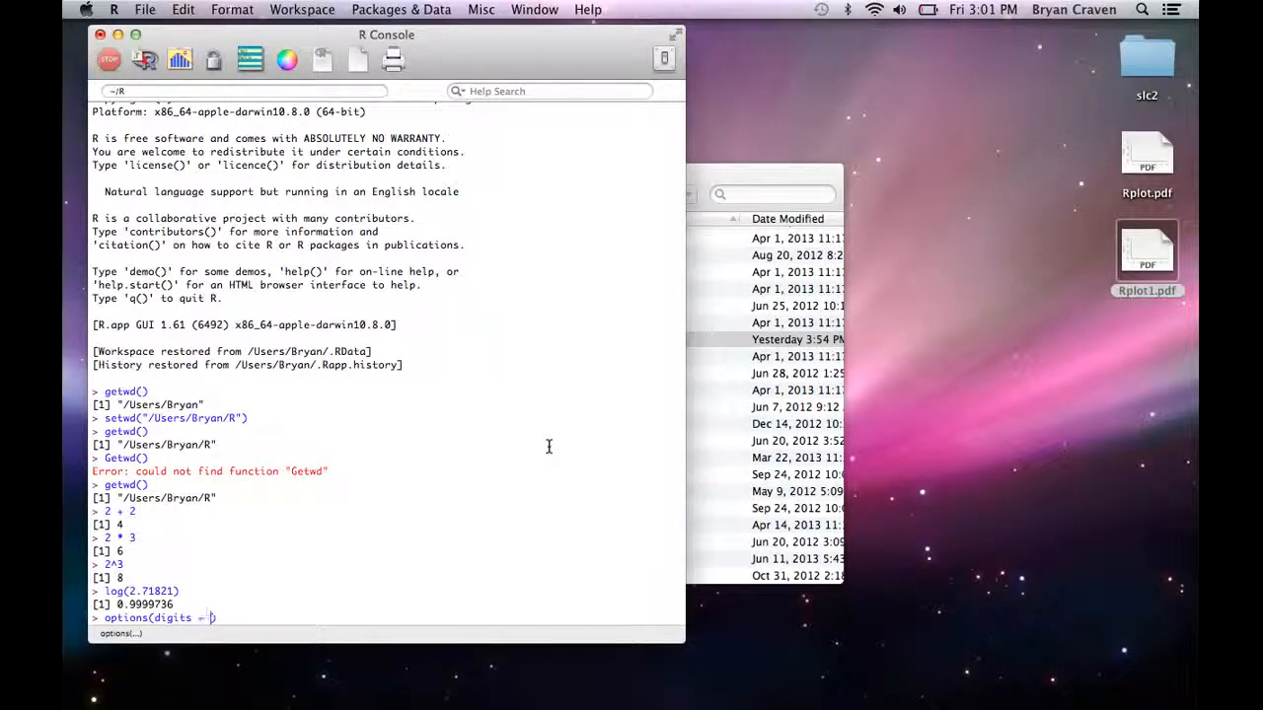
key("Return")
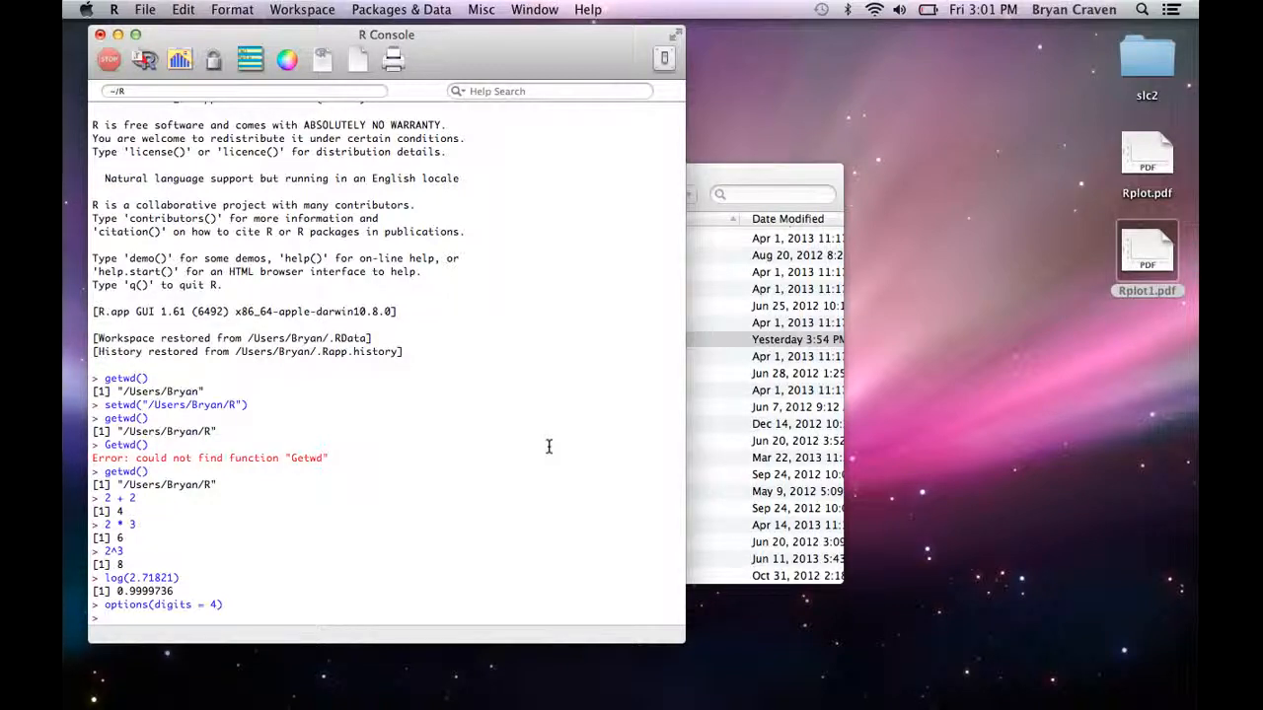
key("Up")
key("Up")
key("Return")
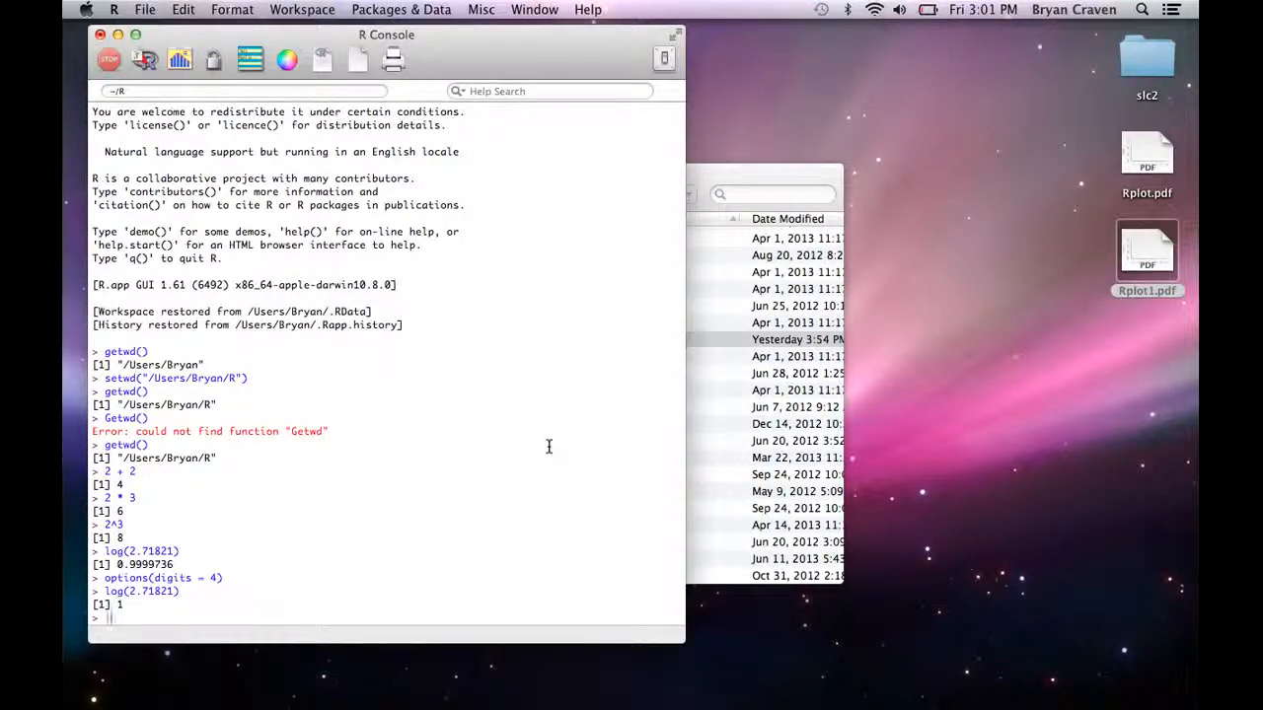
Step: Evaluate log(exp(1)) in the console
type("(exp(1")
key("Return")
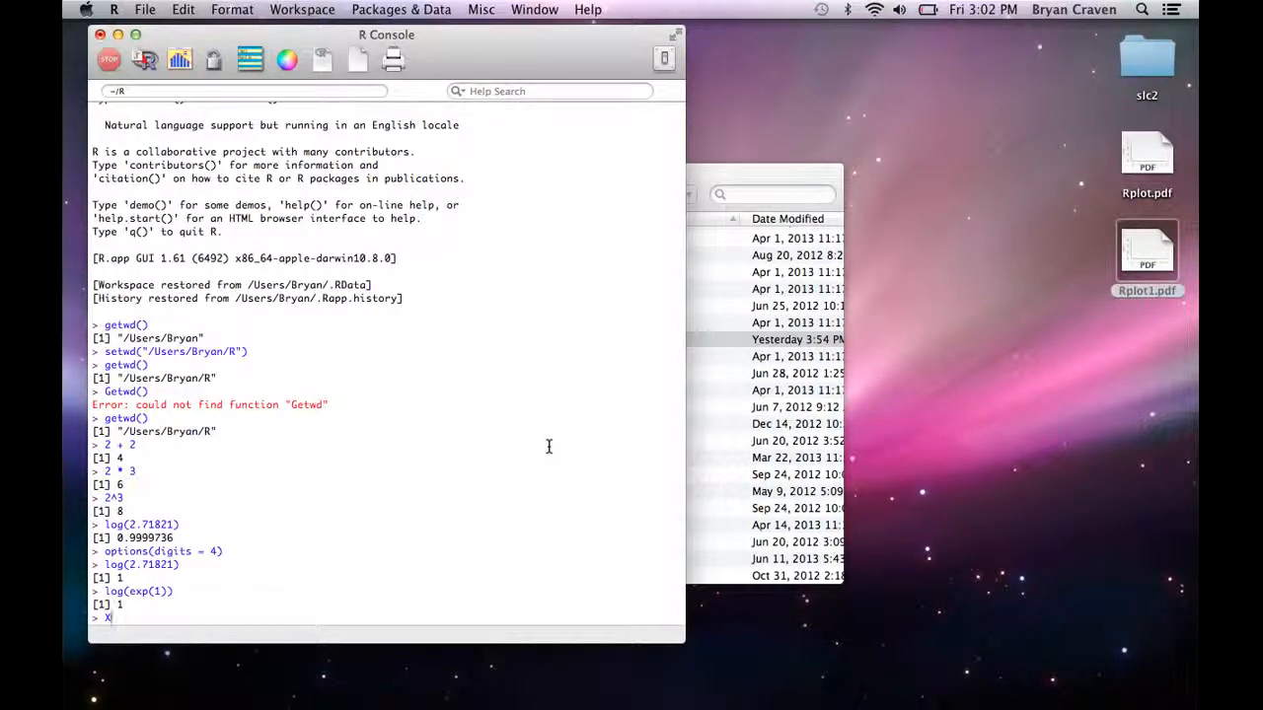
Step: Create the vector X with X <- c(61, 63.5, 66, 68.5, 71)
type(",")
key("BackSpace")
type("<- c(")
type("61, 63.5, ")
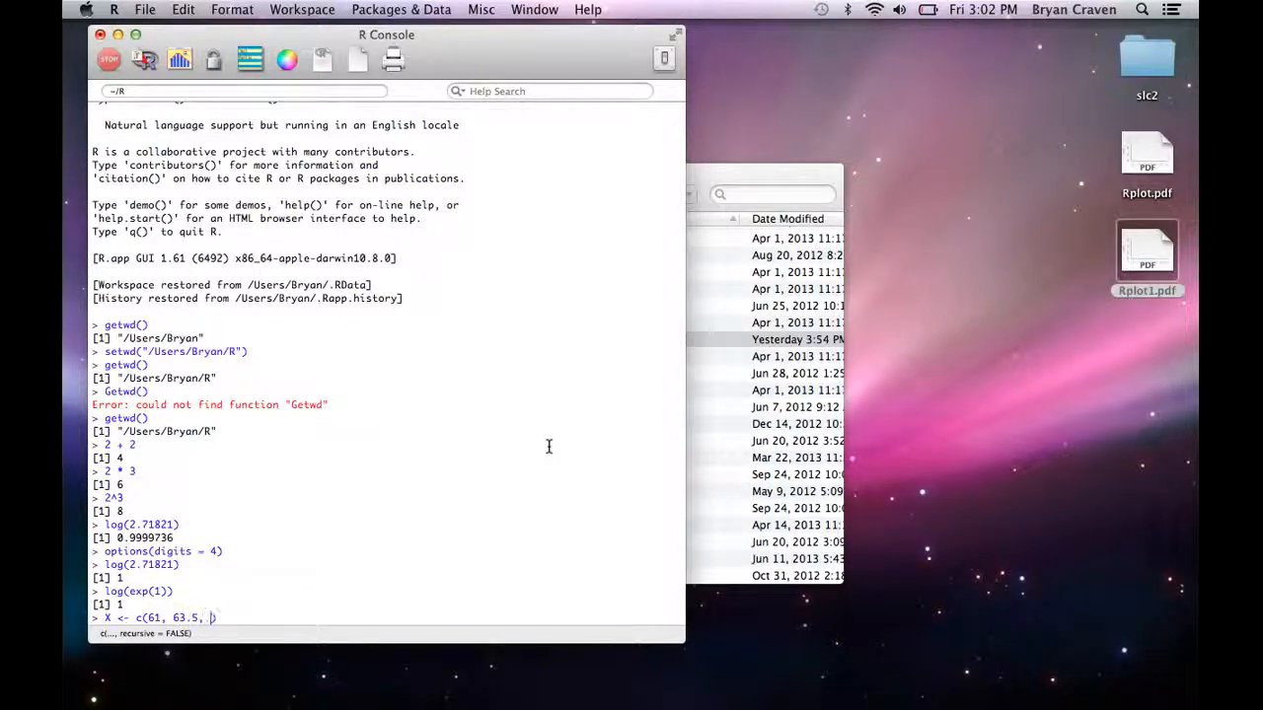
type("66, 68.5, 71)")
key("Return")
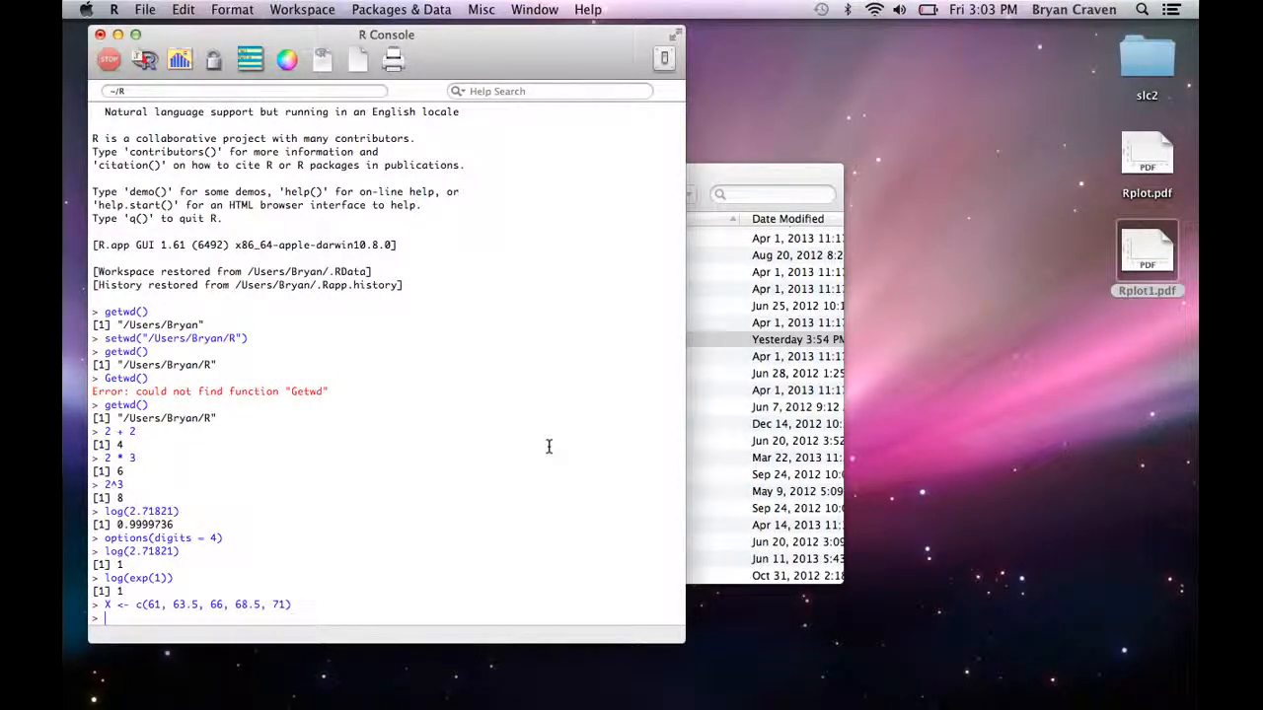
Step: List the workspace objects with ls() and print the contents of X
type("ls()")
key("Return")
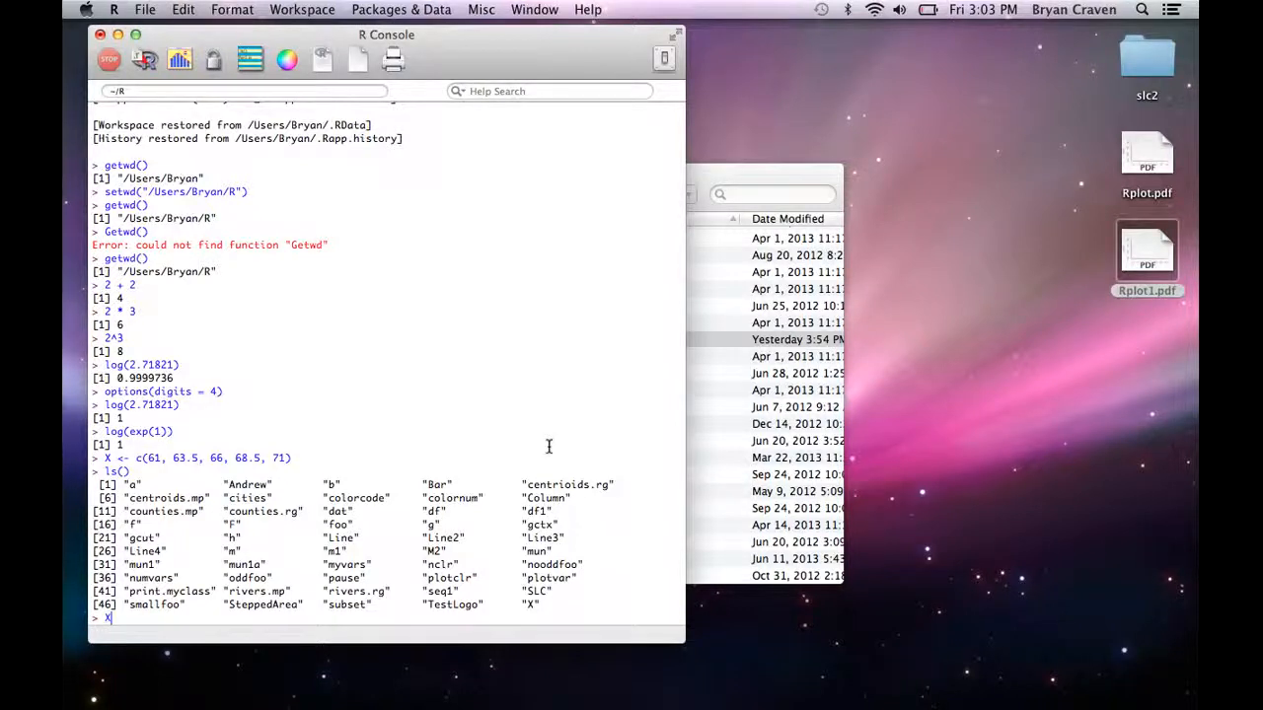
key("Return")
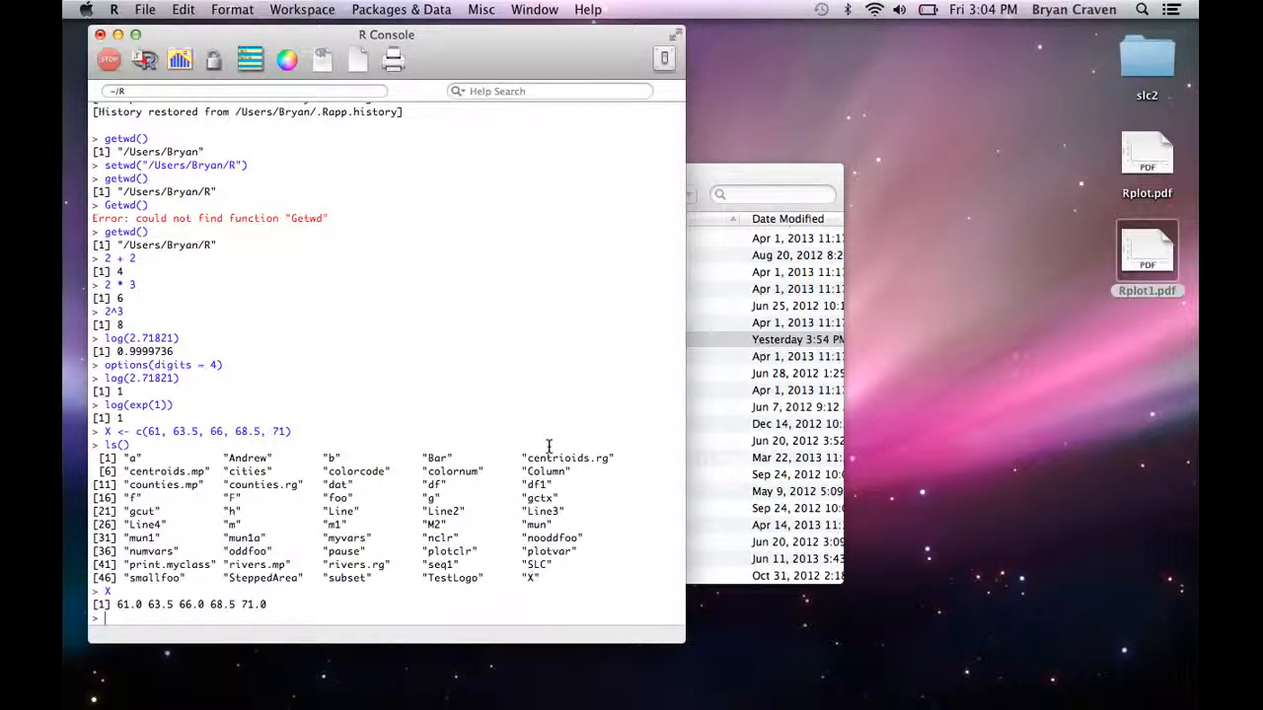
Step: Compute standardized scores from X with Z = (X - 66)/2.5 and dismiss the battery warning
type("Z = (X - 66/")
key("BackSpace")
type(")/2.5")
key("Return")
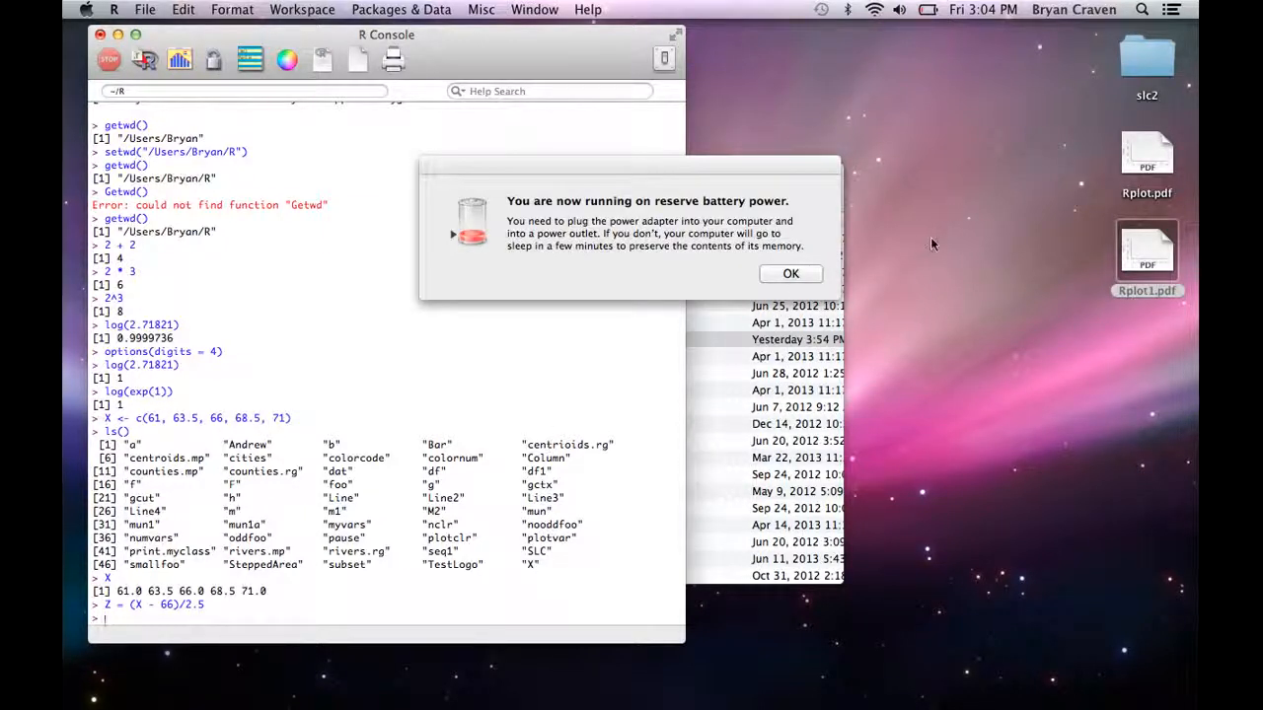
left_click(791, 275)
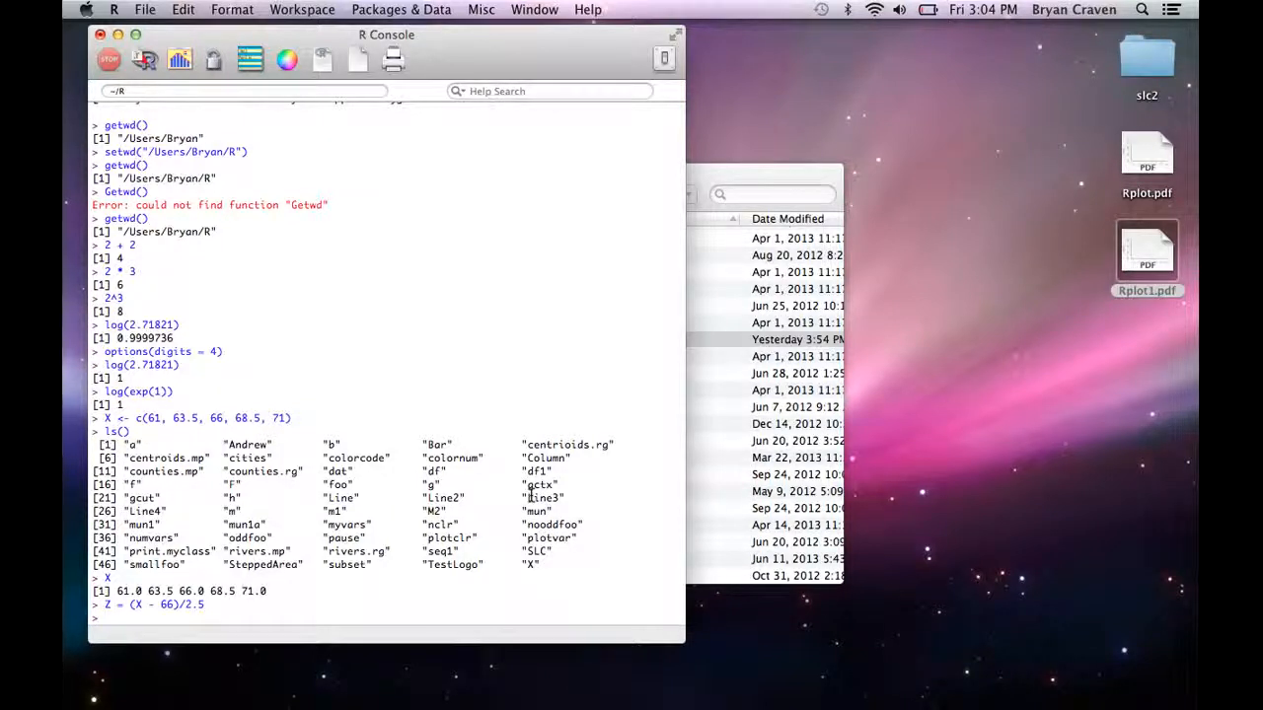
Step: Print the contents of Z in the console
type("Z")
key("Return")
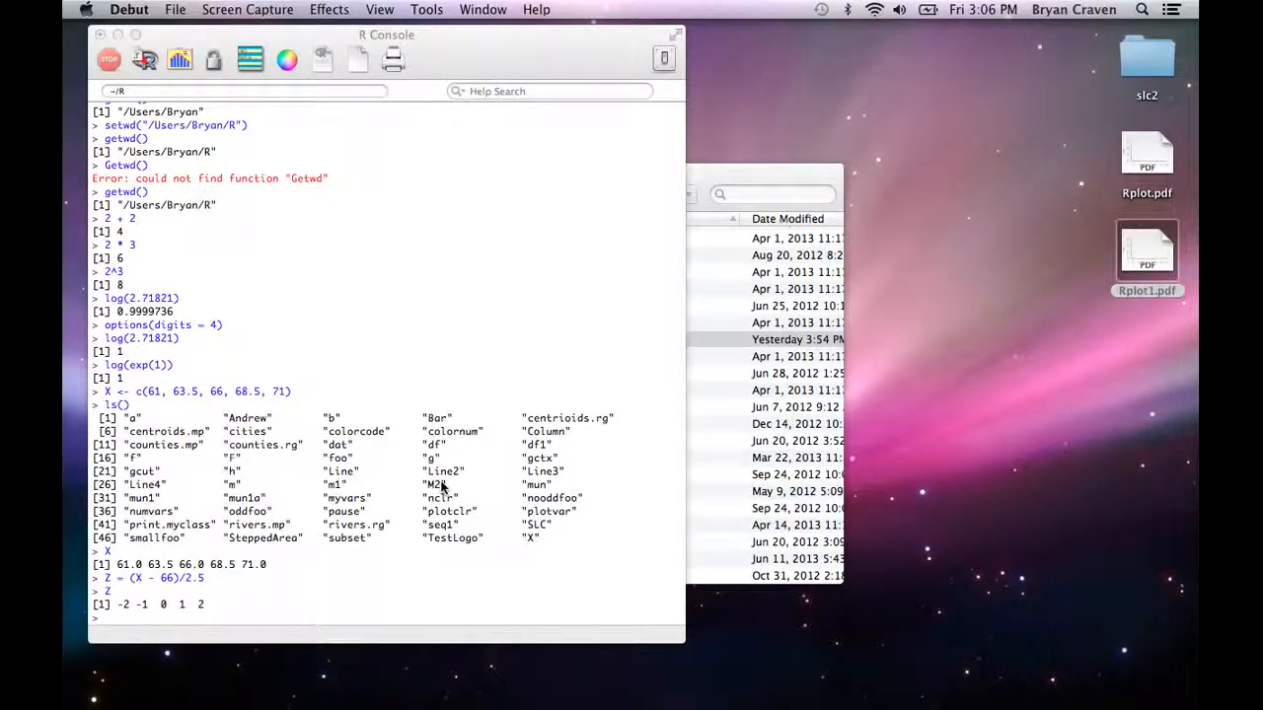
left_click(187, 619)
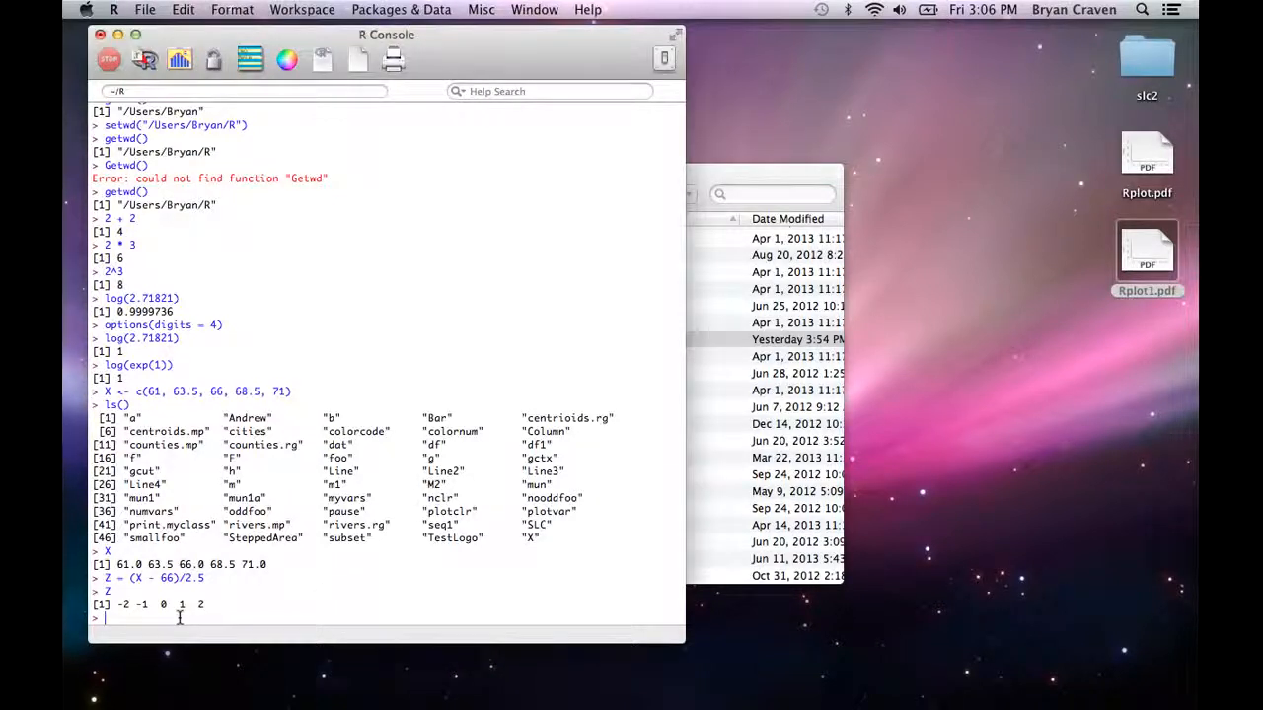
Step: Compute the mean and the variance of X with mean(X) and var(X)
type("mean(X)")
key("Return")
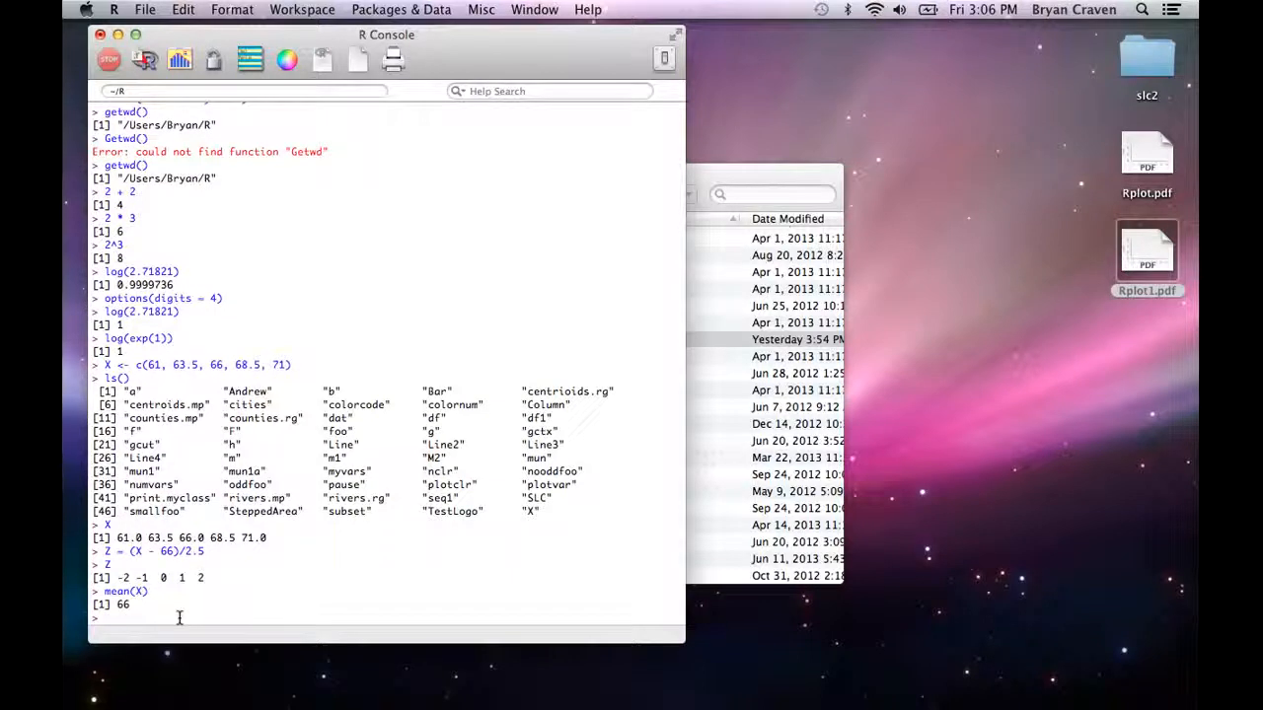
type("var()X")
key("Return")
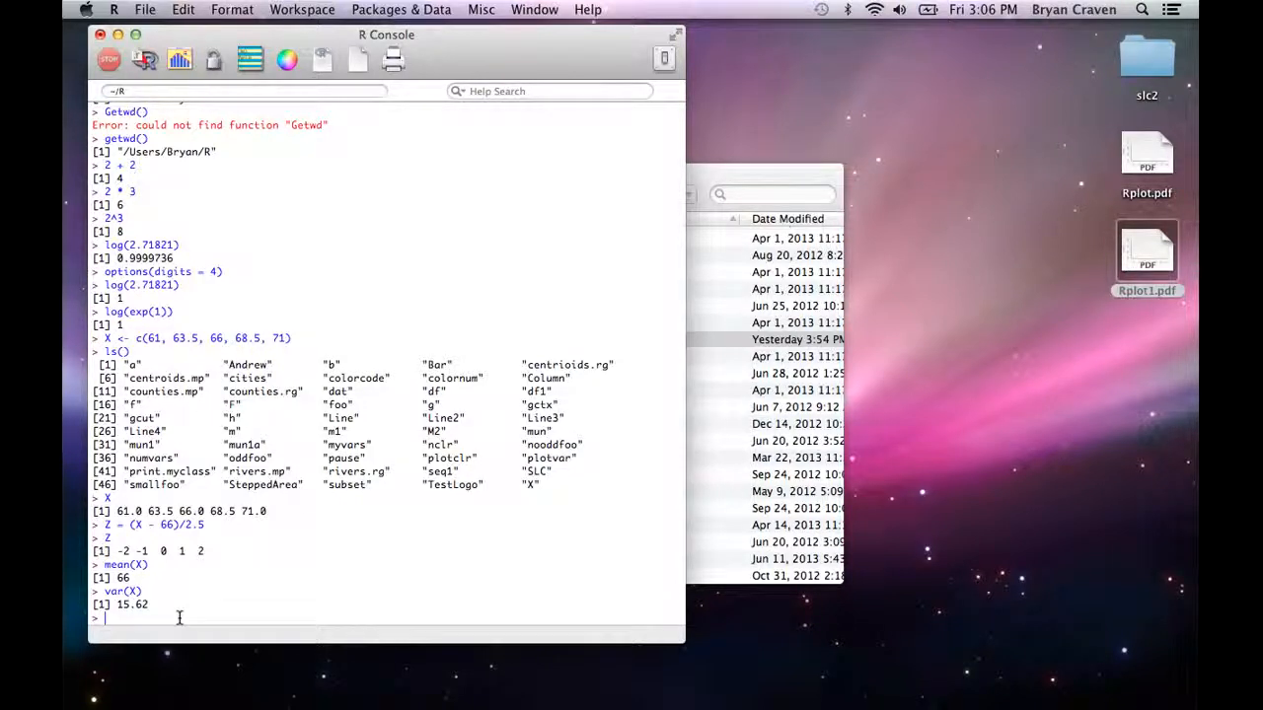
Step: Compute the standard deviation of X with sd(X)
type("sd()")
type("X")
key("Return")
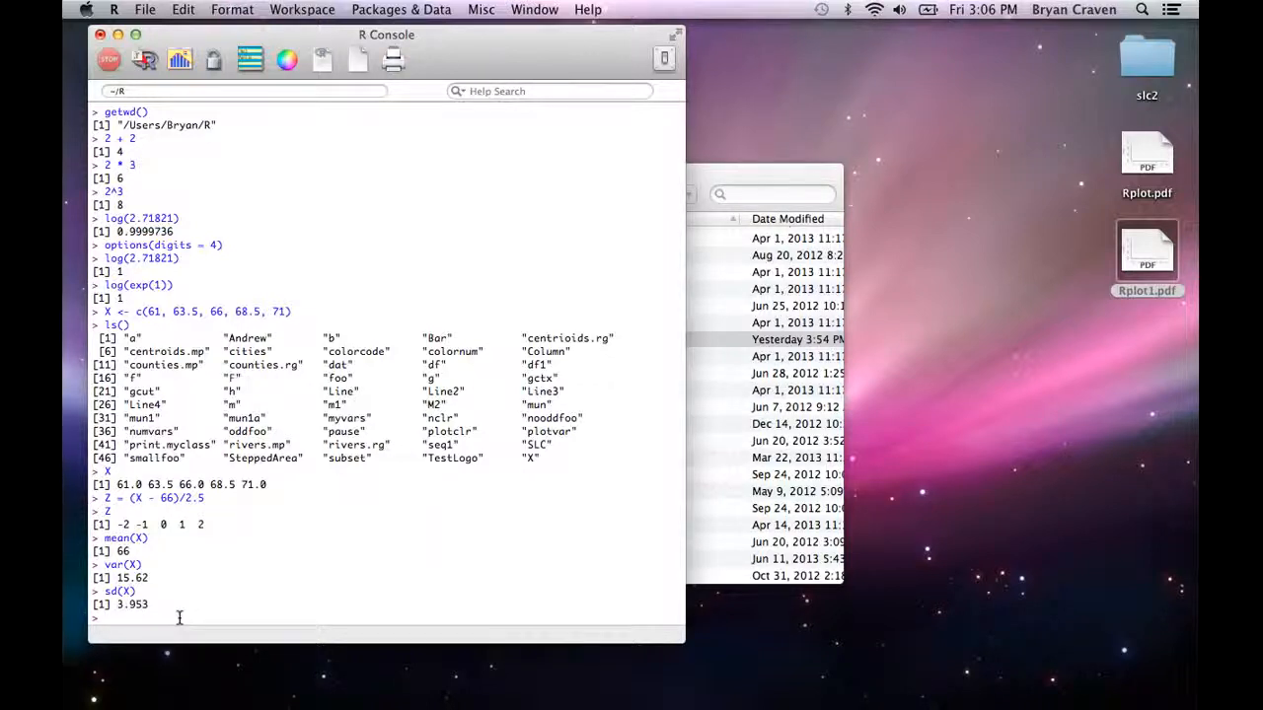
Step: Generate 100 random normal values in X100 with X100 <- rnorm(100, mean = 66, sd = 2.5)
type("X")
type("100")
type(" <")
type("- rnorm")
type("(")
type("100")
type(", ")
type("mean = ")
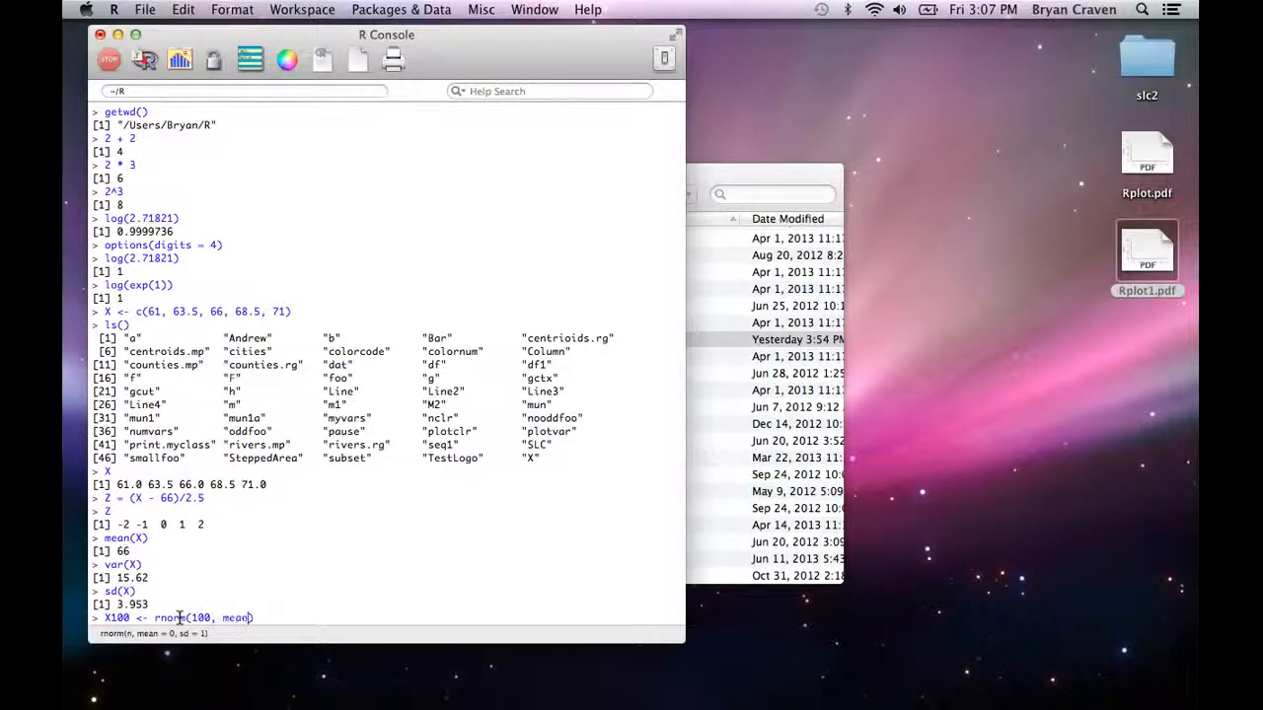
type("66, sd = 2.5")
key("Return")
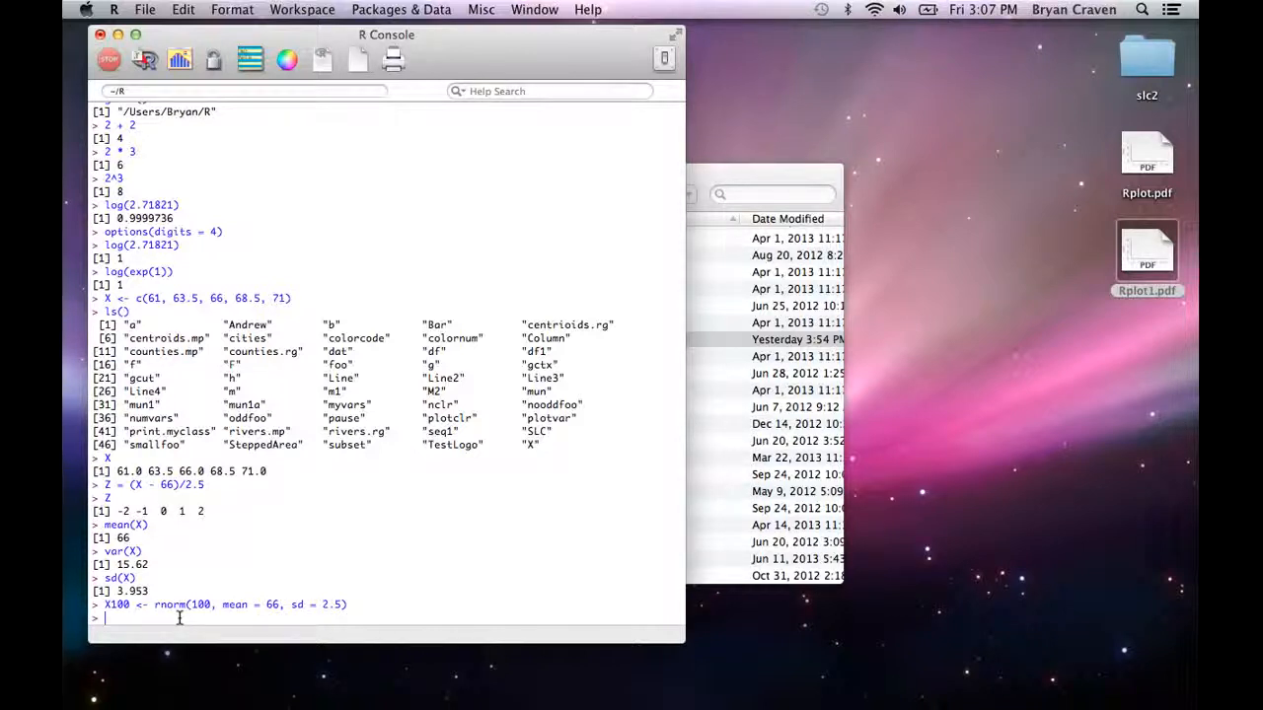
Step: Compute the mean and the standard deviation of X100 with mean(X100) and sd(X100)
type("mean(")
type("X100")
key("Return")
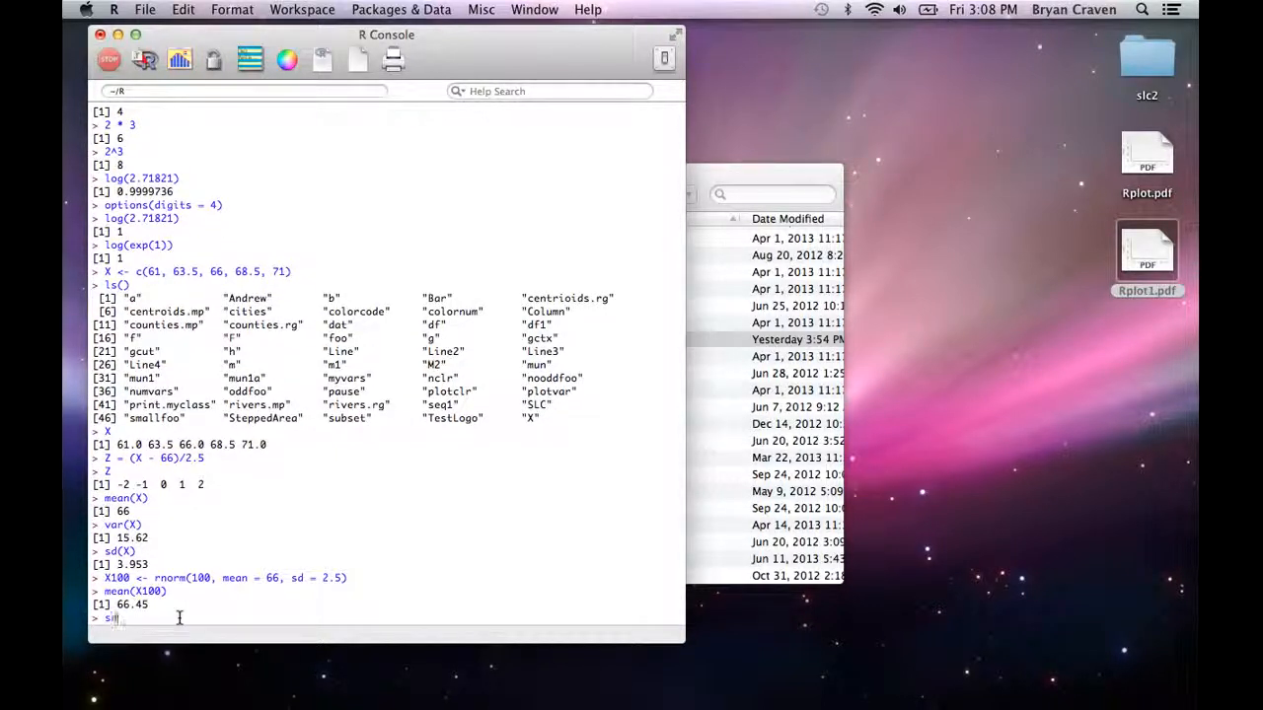
type("sd(X100")
key("Return")
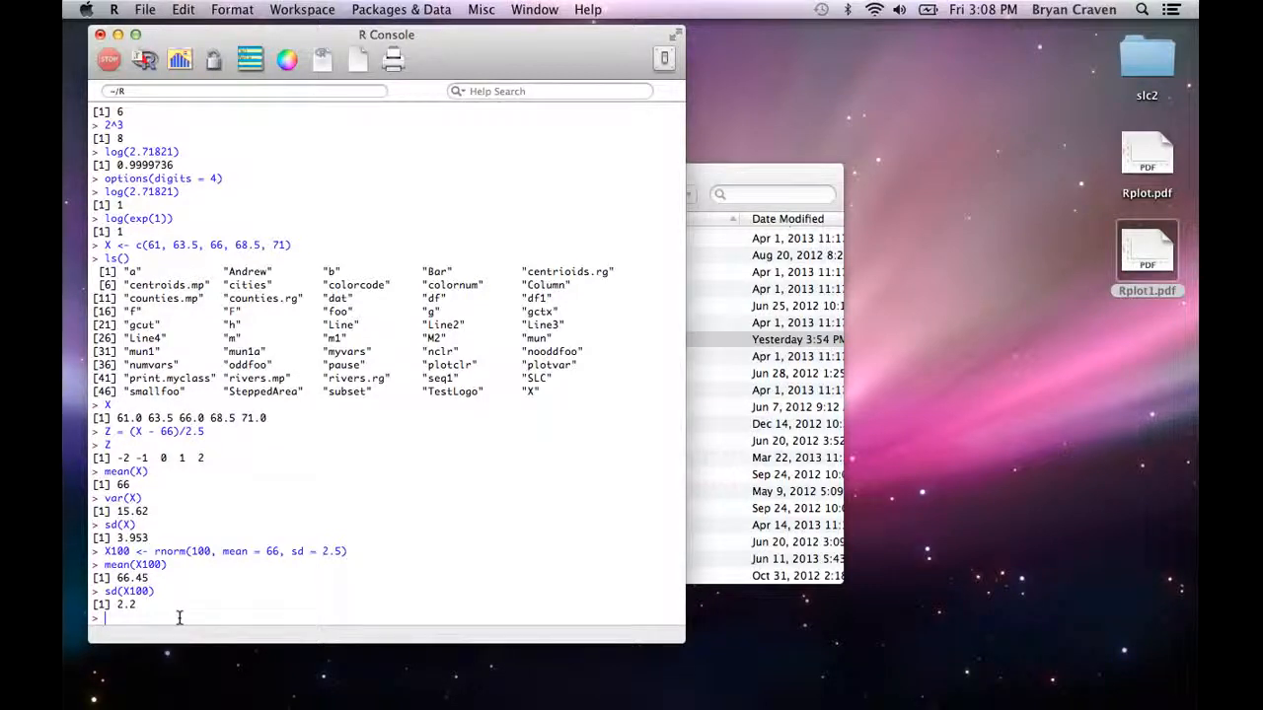
Step: Plot a histogram of the X100 values with hist(X100)
type("hist()X100")
key("Return")
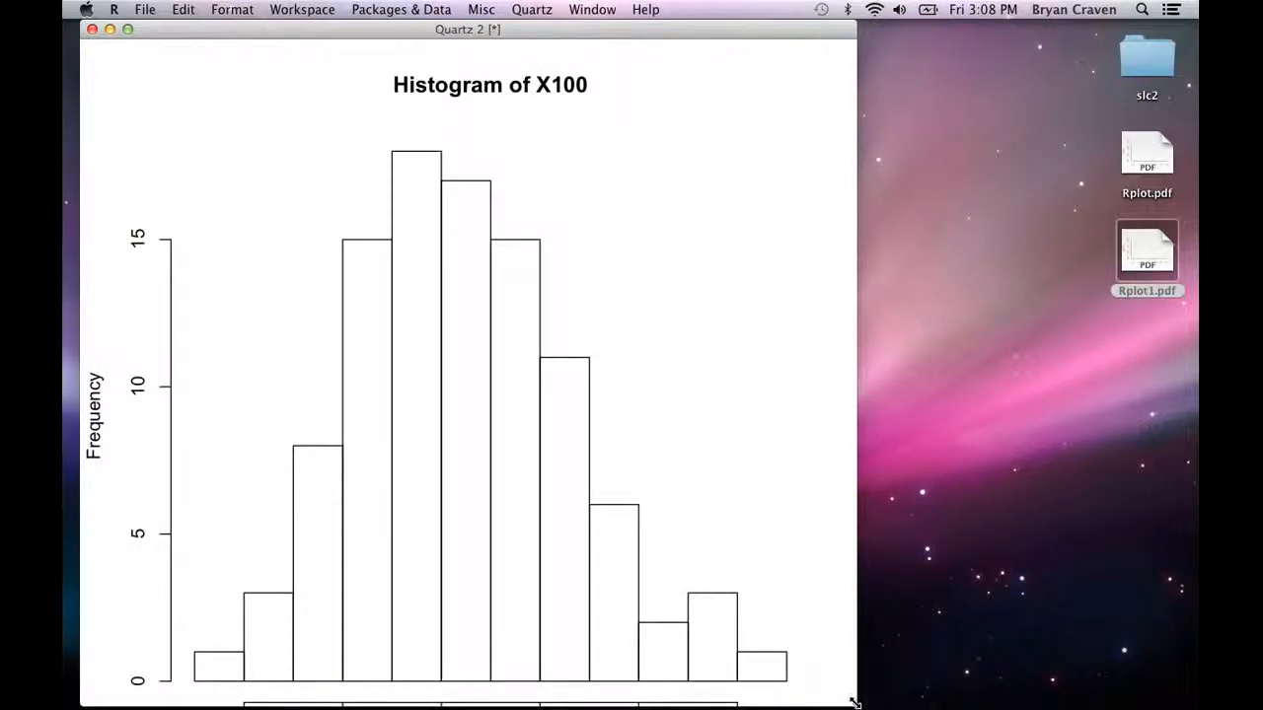
Step: Shrink the histogram window, place it beside the console, and return to the console prompt
left_click_drag(854, 703, 443, 344)
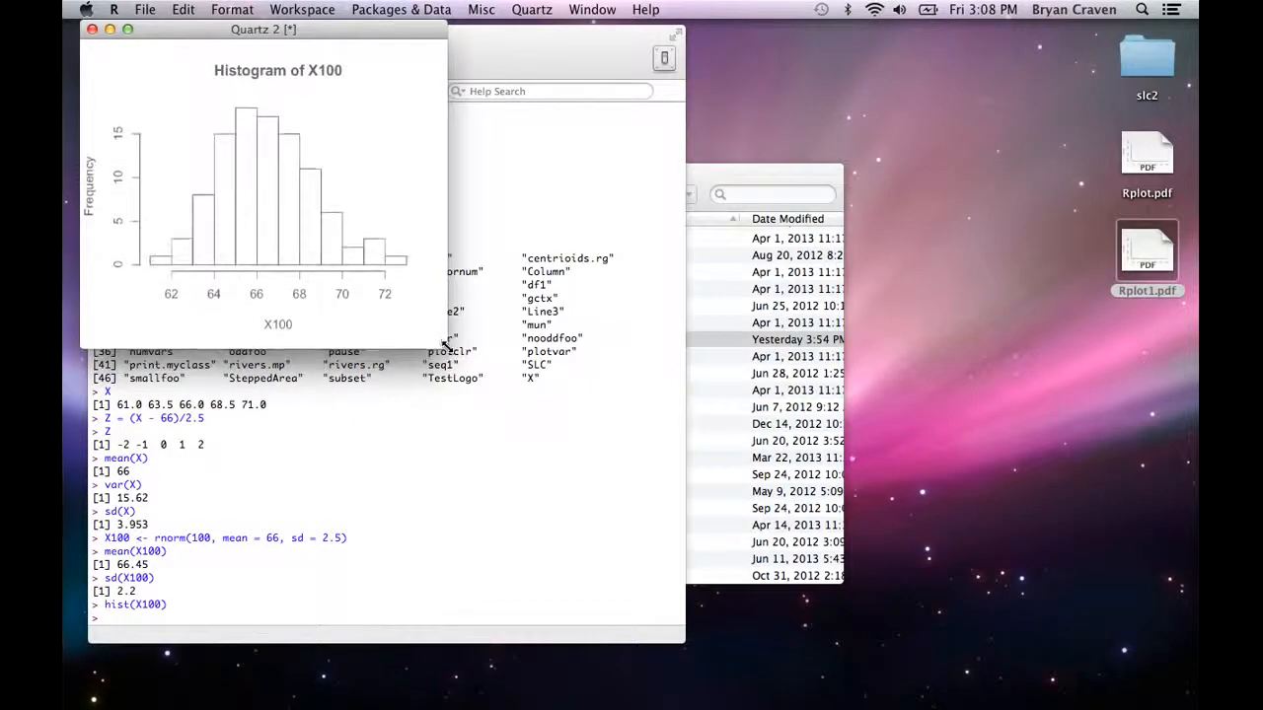
left_click_drag(211, 33, 841, 40)
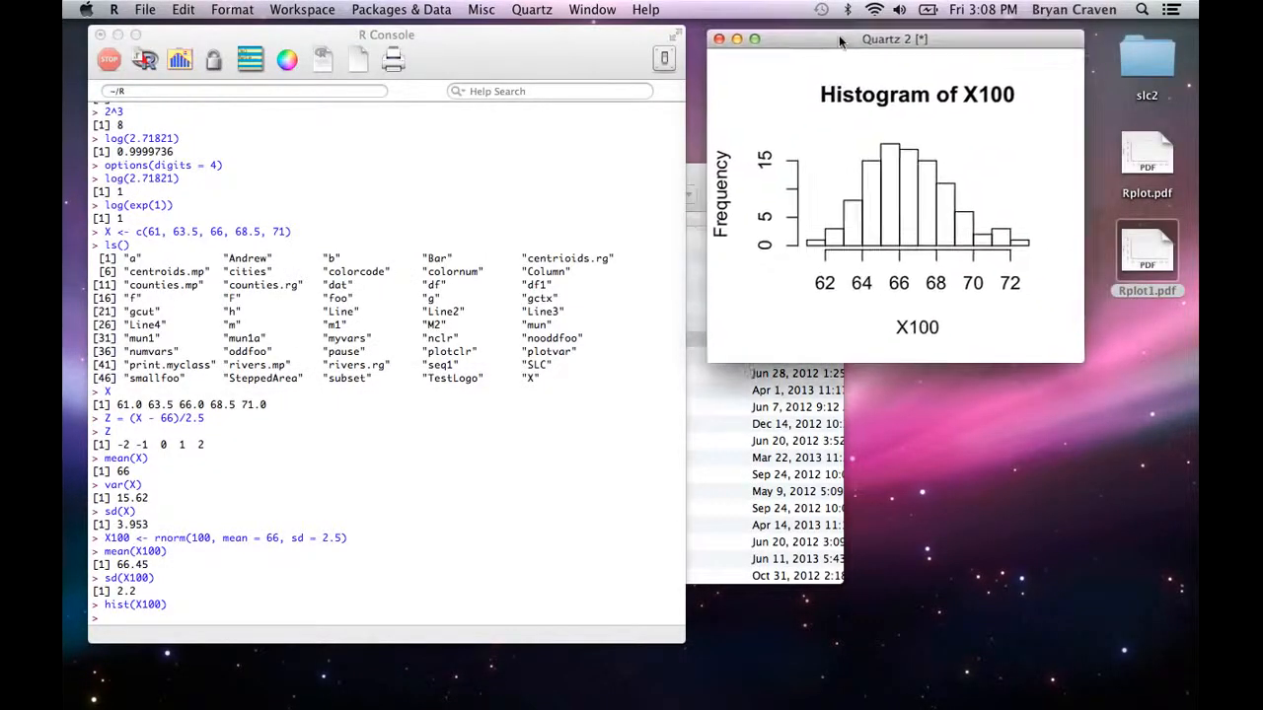
left_click(150, 631)
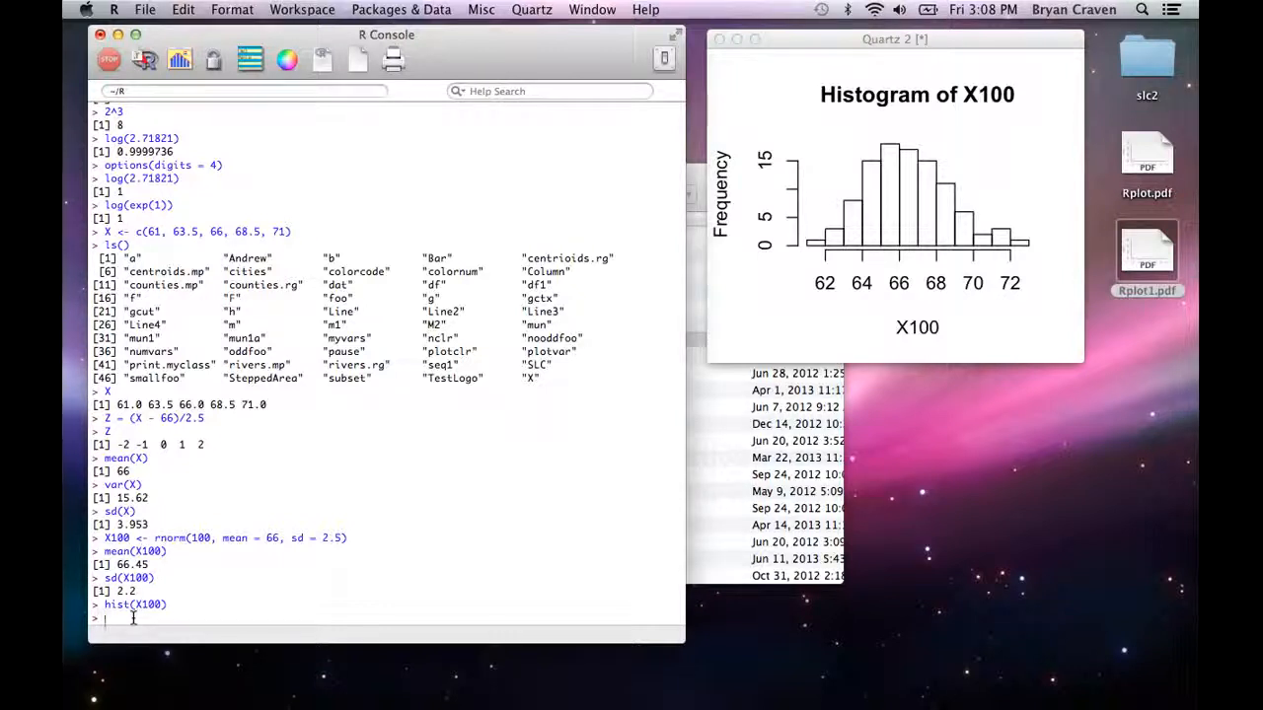
Step: Fix the random number generator's seed with set.seed(100)
type("set")
type(".seed(")
type("100")
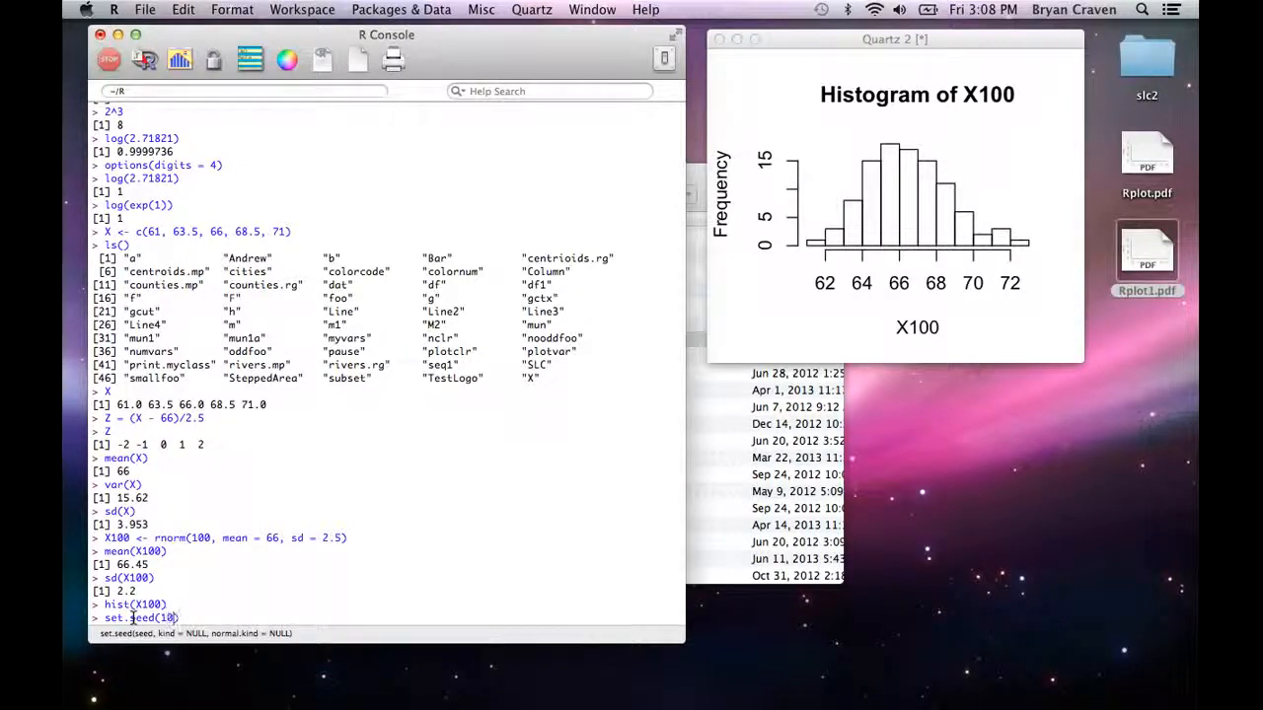
key("Return")
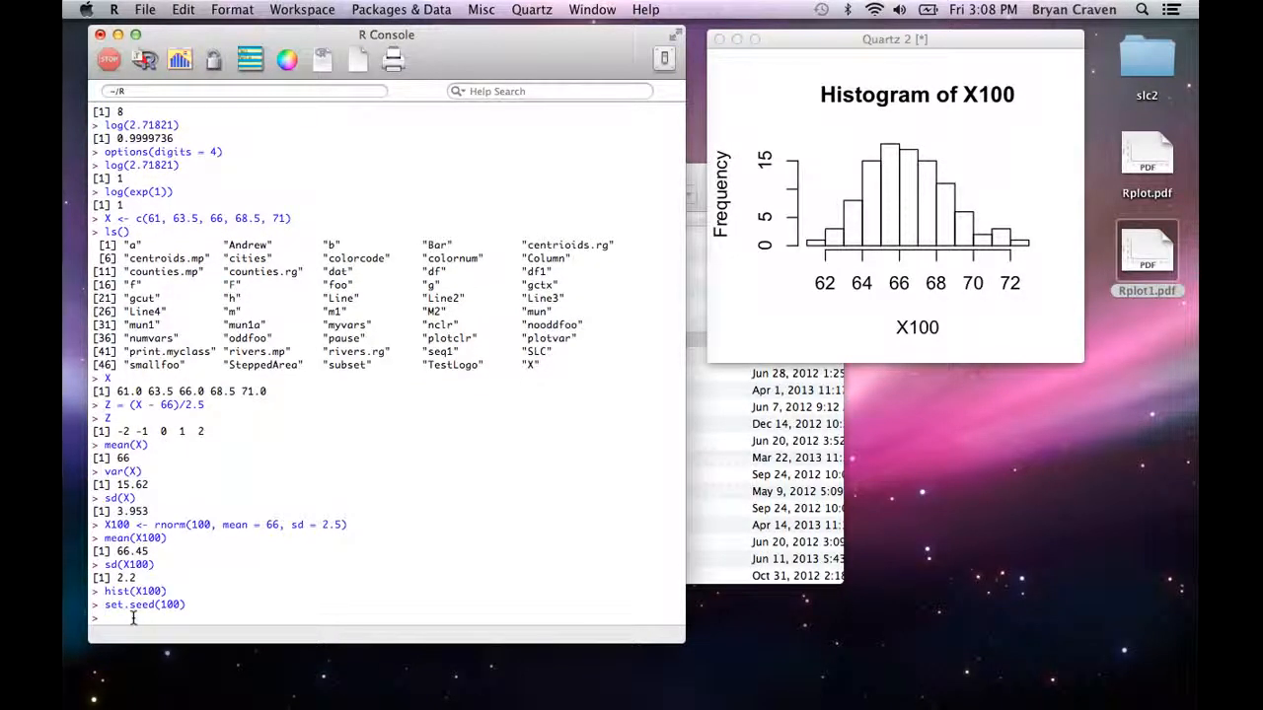
Step: Generate a second random normal sample with X100a <- rnorm(100, mean = 66, sd = 2.5)
type("X100")
type("<- rnorm(100), mean ")
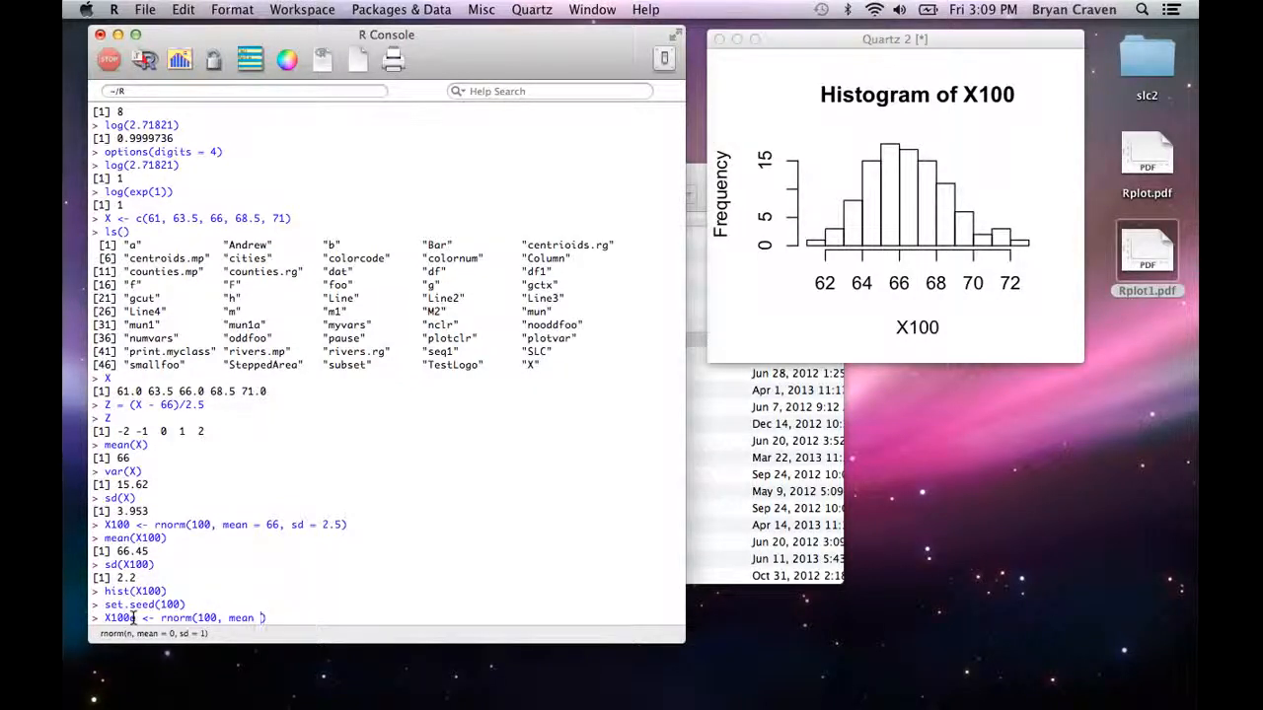
type("= 66, sd = 2.5")
key("Return")
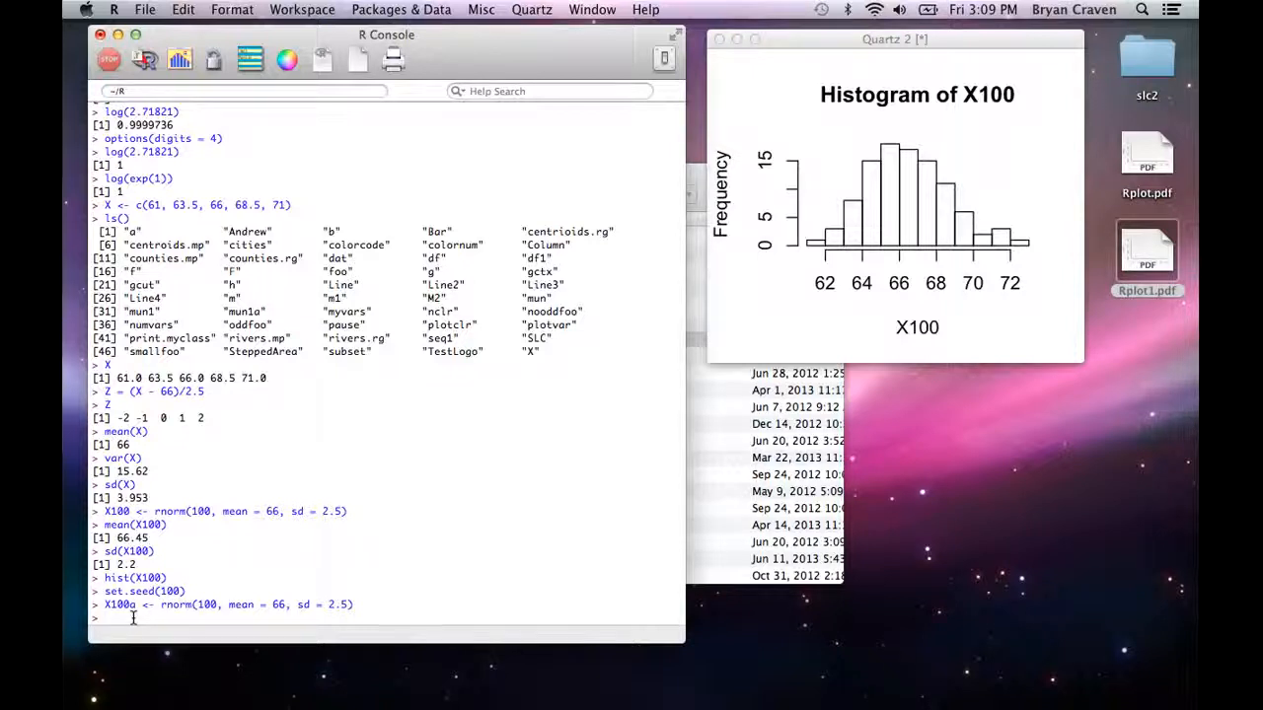
Step: Compute the mean of the second sample with mean(X100a)
type("mean(X1")
type("00a")
key("Return")
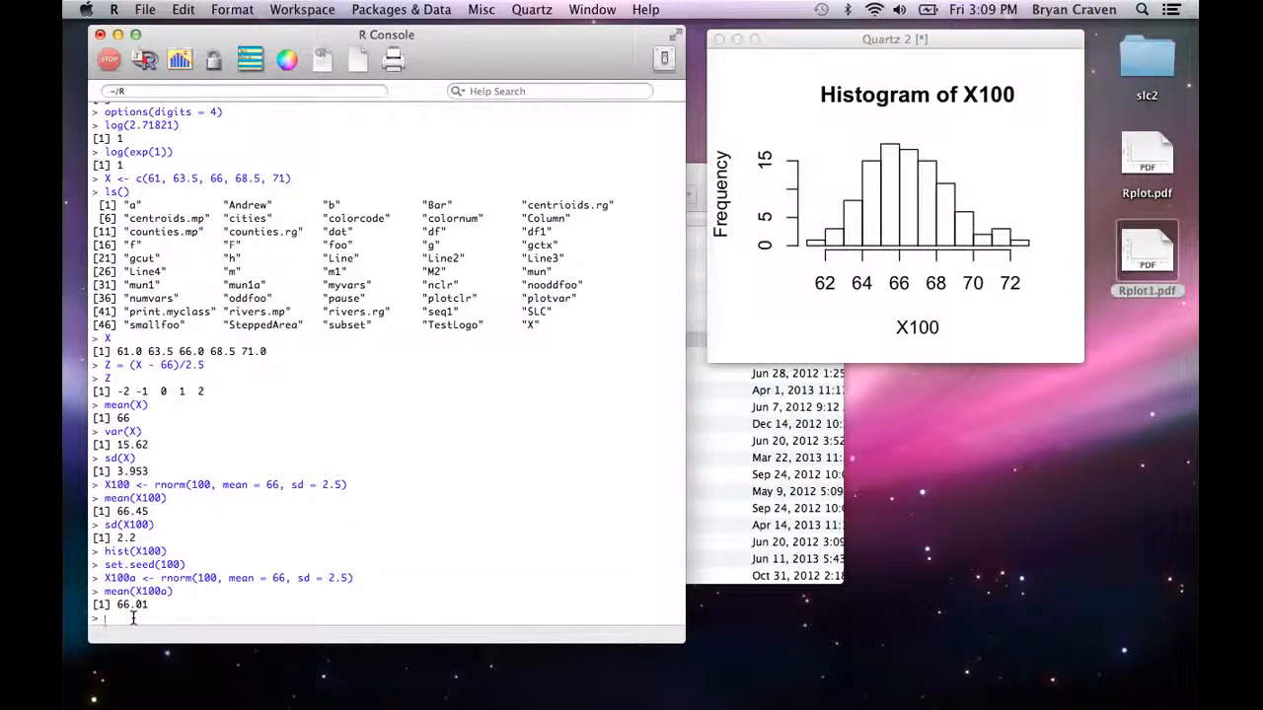
Step: Try to compute the second sample's standard deviation with sd(x100a)
type("sd(X100a)")
key("Return")
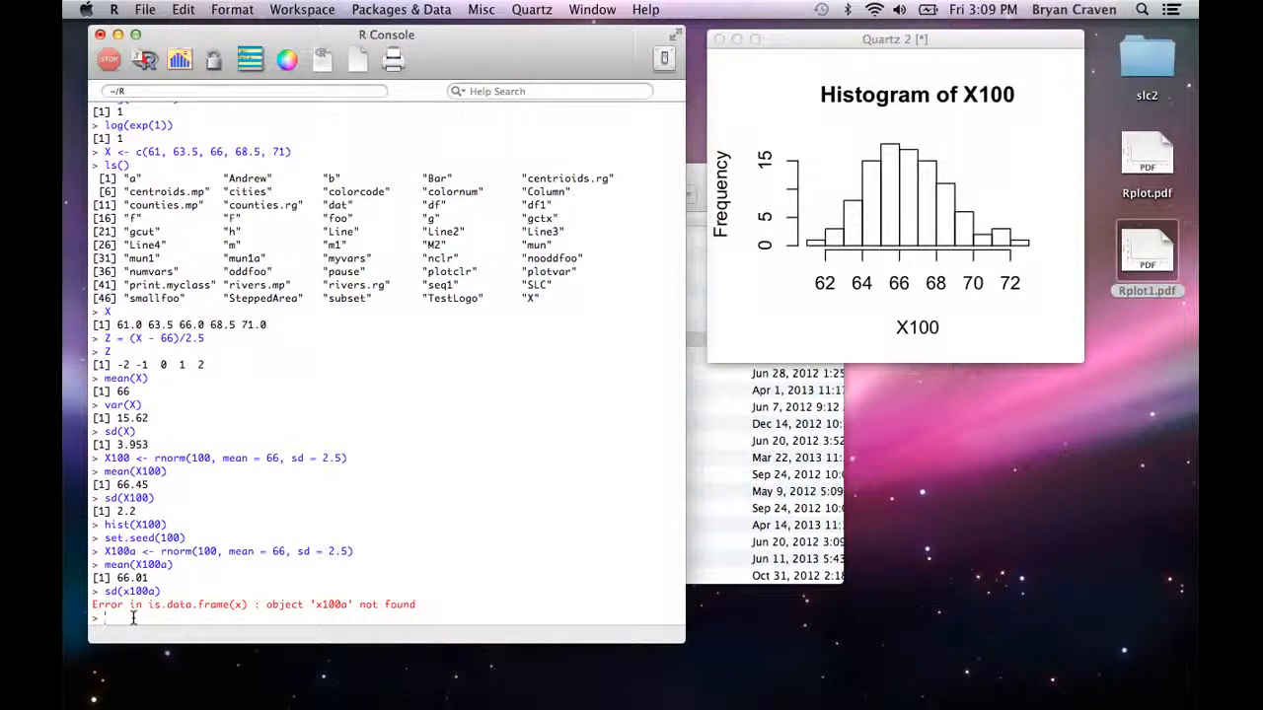
Step: Recall the last command, correct the variable name to a capital X, and run sd(X100a)
key("Up")
key("Left")
key("Left")
key("Left")
key("Left")
key("Left")
key("BackSpace")
type("X")
key("Return")
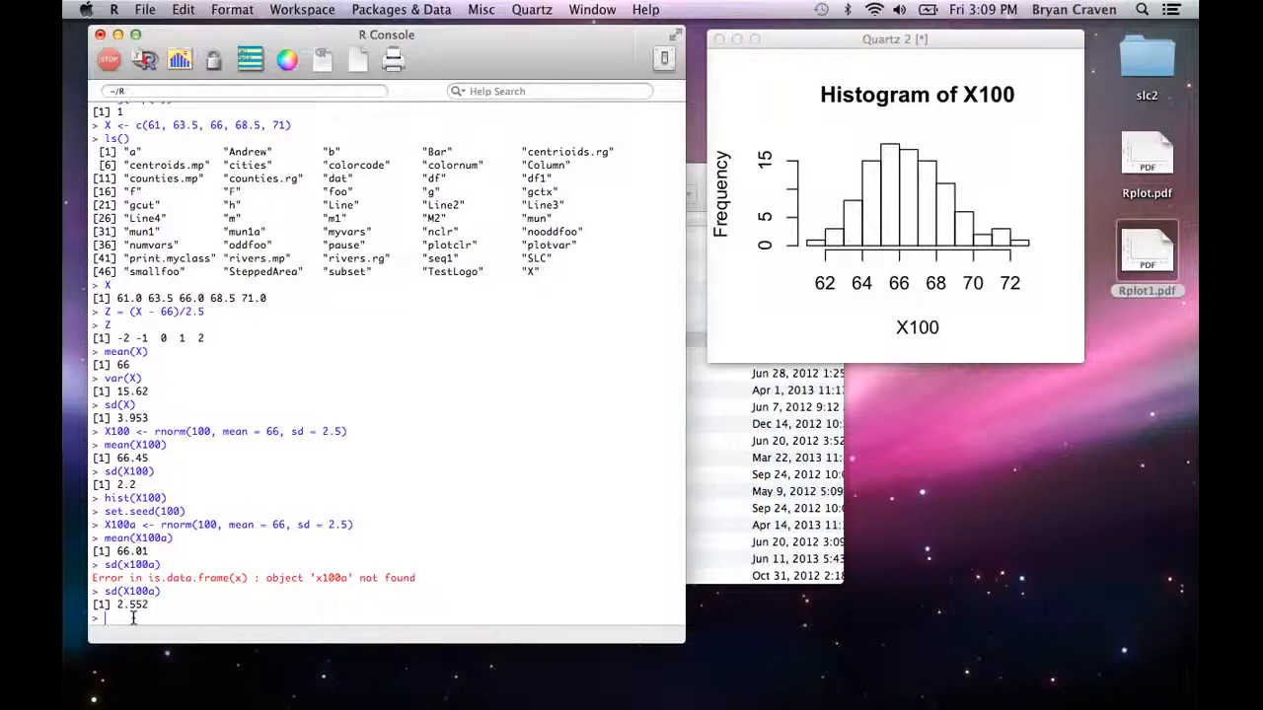
Step: Plot a histogram of the second sample with hist(X100a)
type("hist(X100a")
key("Return")
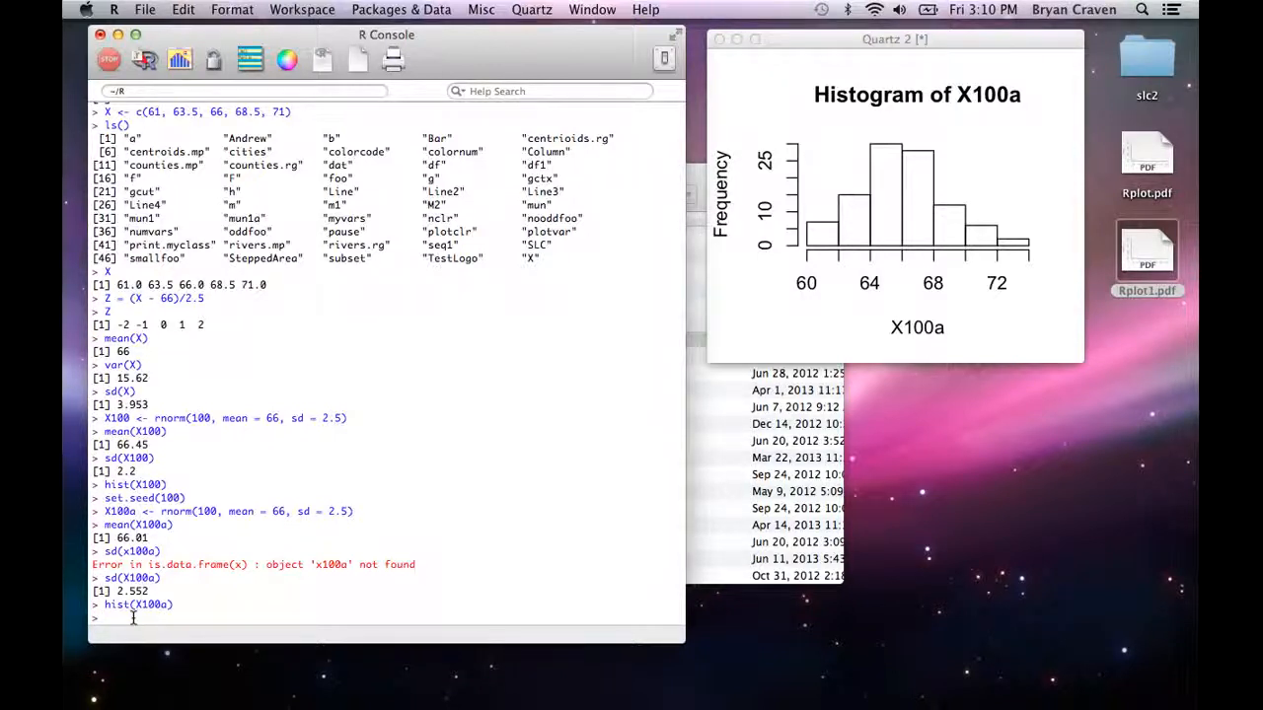
Step: Compute the default quantiles of the second sample with quantile(X100a)
type("quantile(X100a")
key("Return")
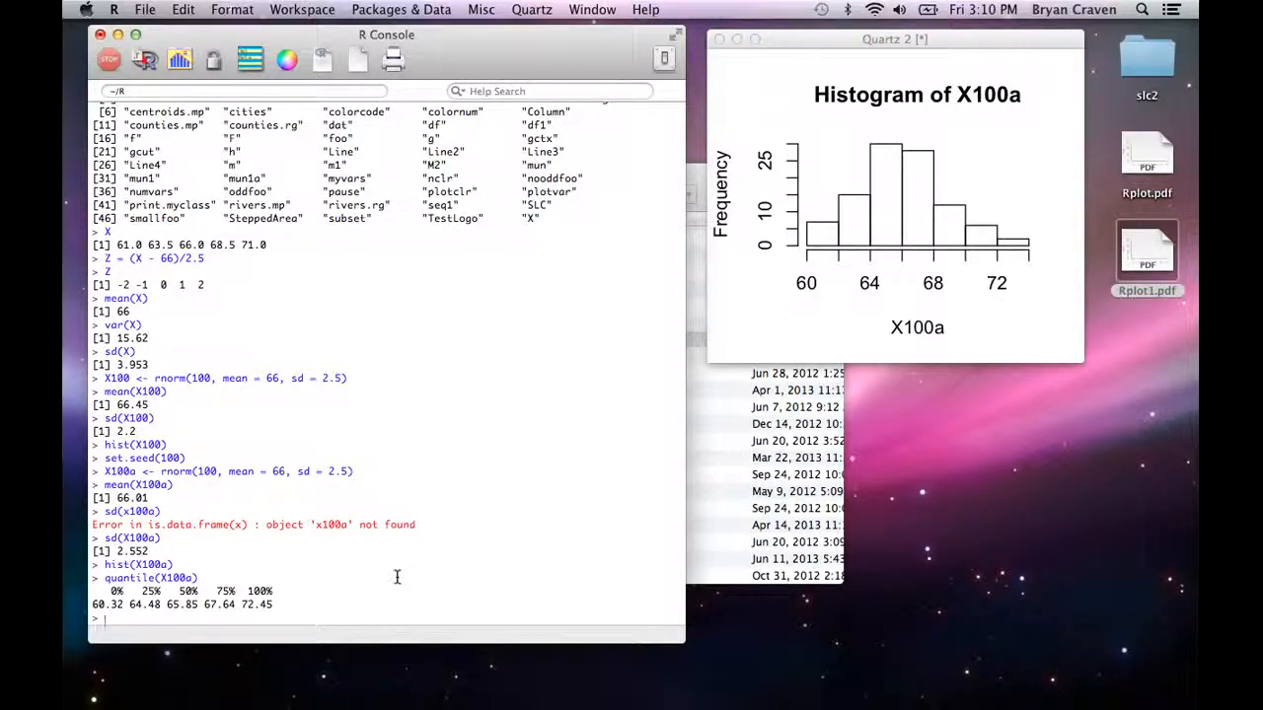
Step: Reset the random number generator's seed with set.seed(666)
type("set.seed(666")
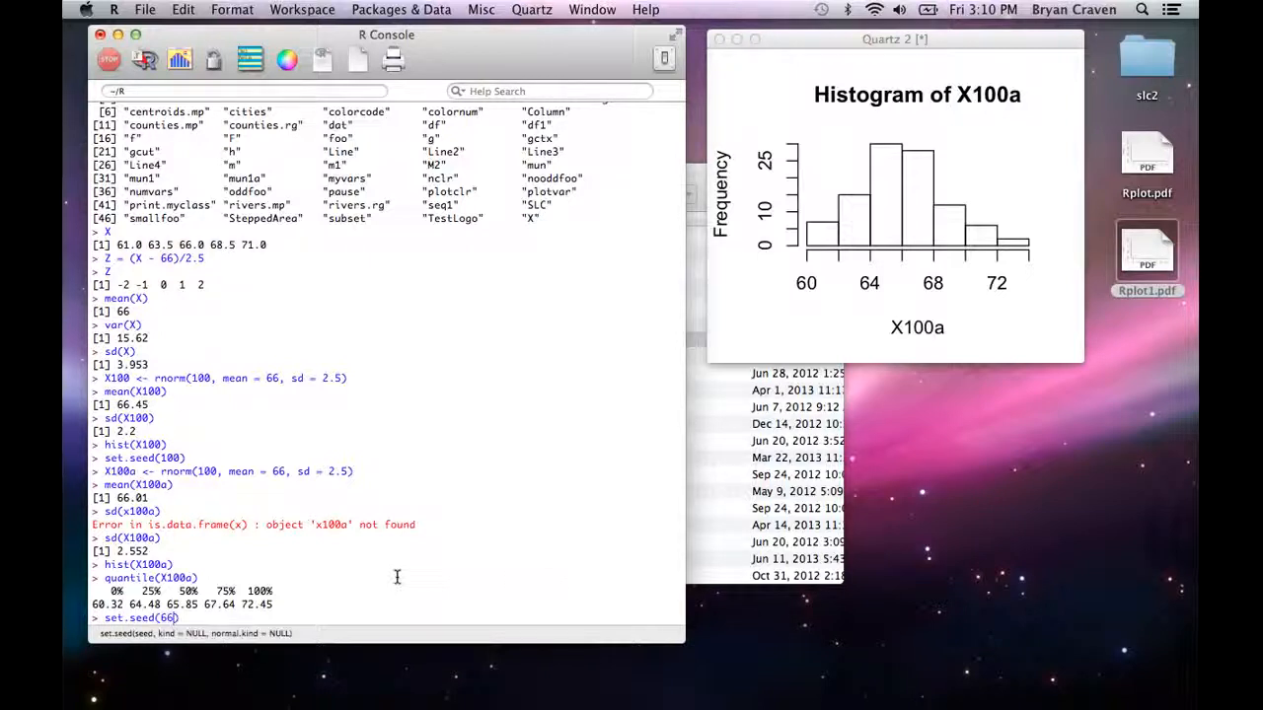
key("Return")
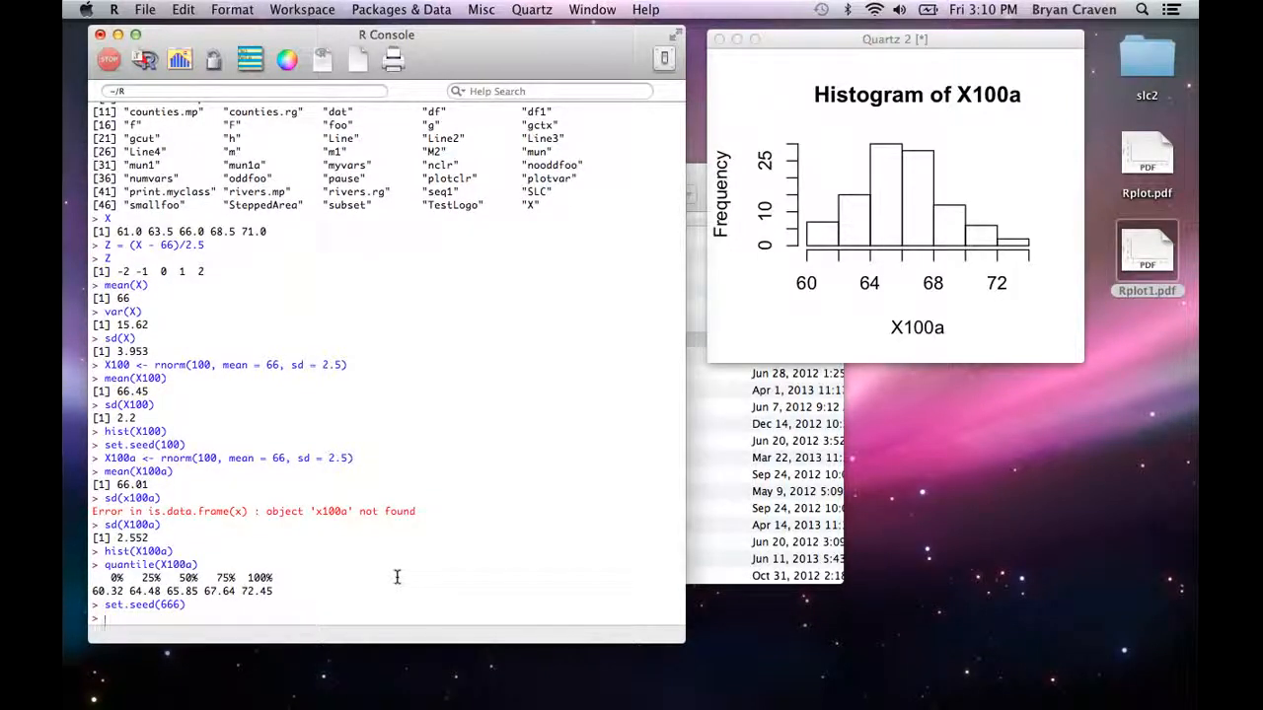
Step: Generate 20000 standard normal values with zdraw <- rnorm(20000, mean = 0, sd = 1)
type("zdraw <- rnorm(")
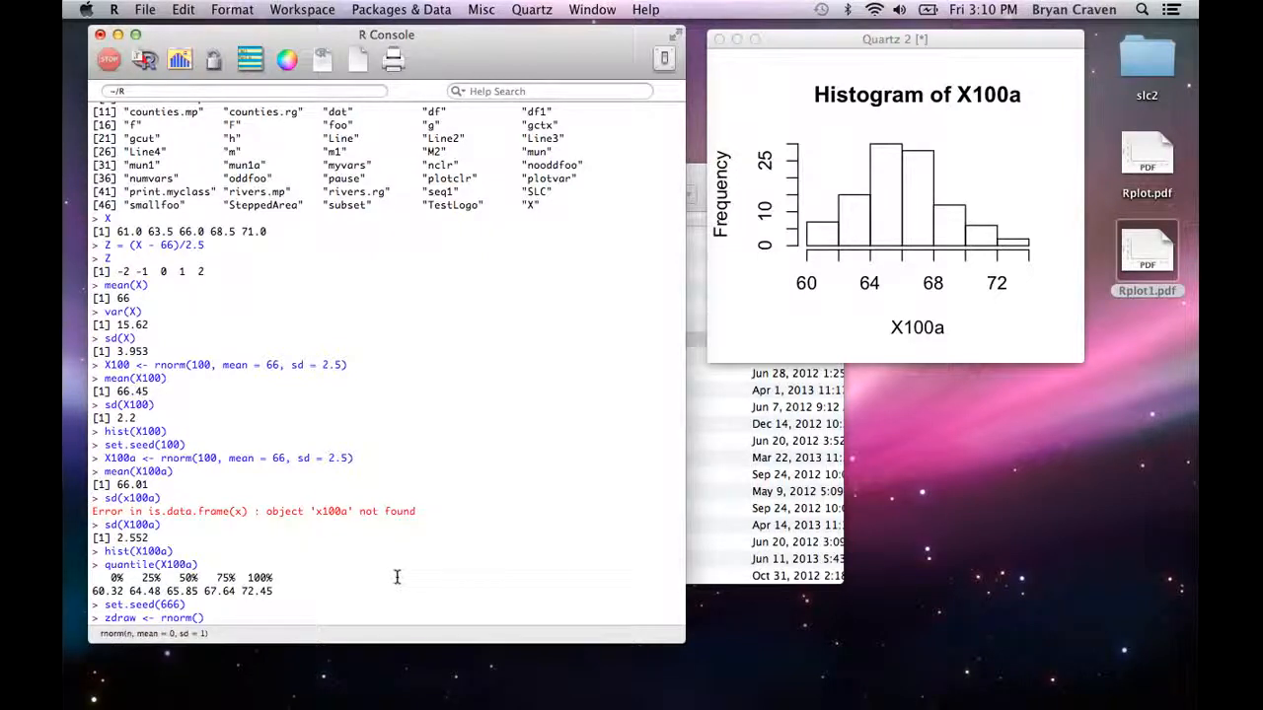
type("20000, mean = 0, sd = 1")
key("Return")
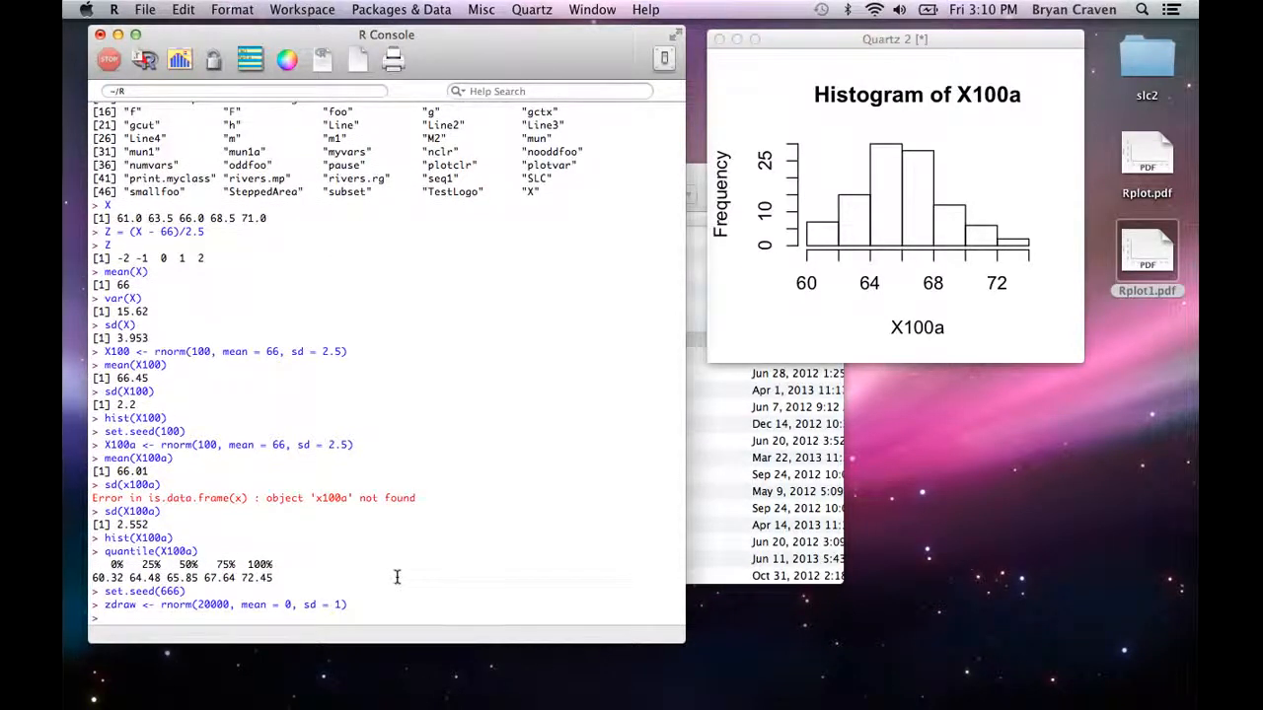
Step: Compute the mean of the standard normal draws with mean(zdraw)
type("mean(zdraw")
key("Return")
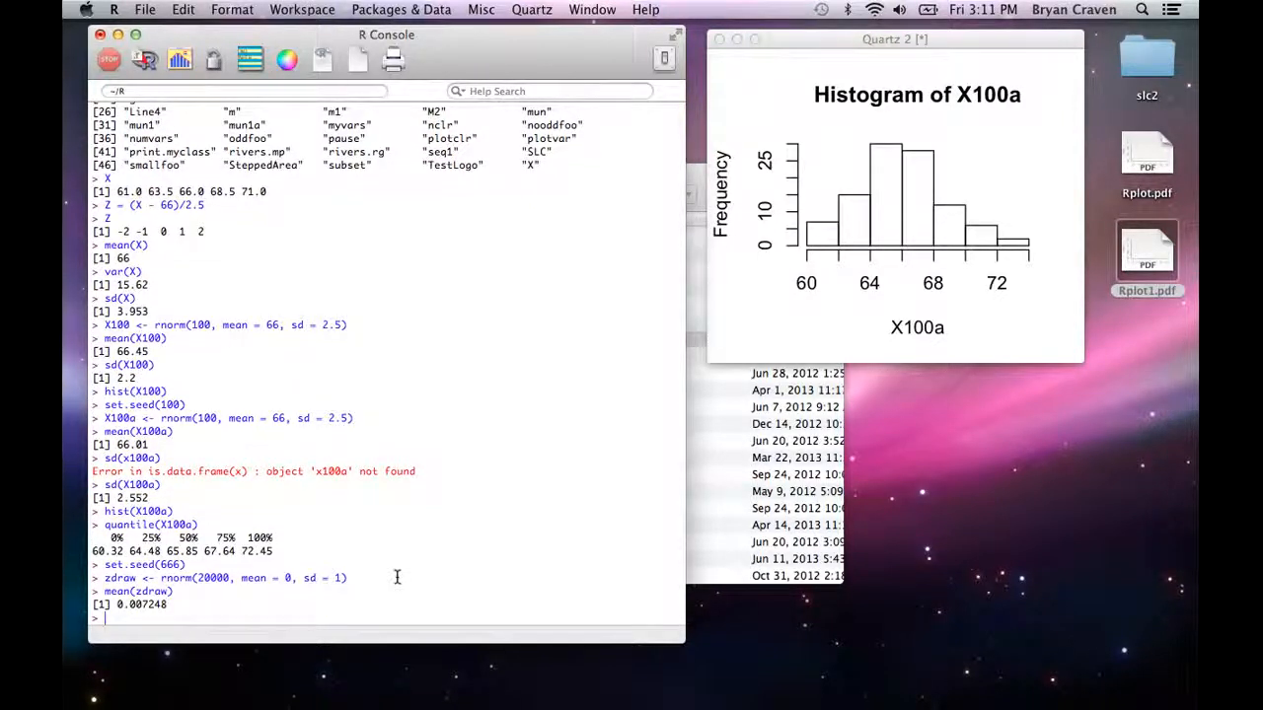
Step: Compute selected percentiles of zdraw with quantile(zdraw, prob = c(0.01, 0.05, 0.5, 0.95, 0.99))
type("quantile")
type("(zdraw")
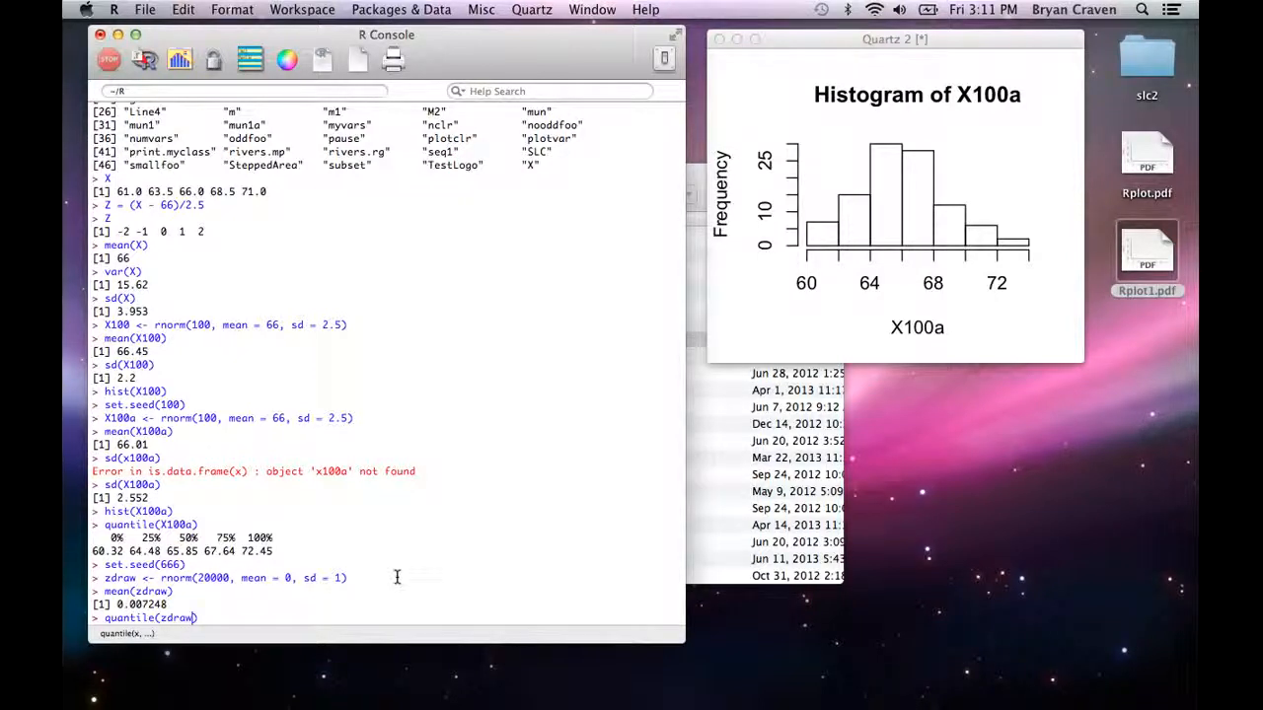
type(", prob = c(")
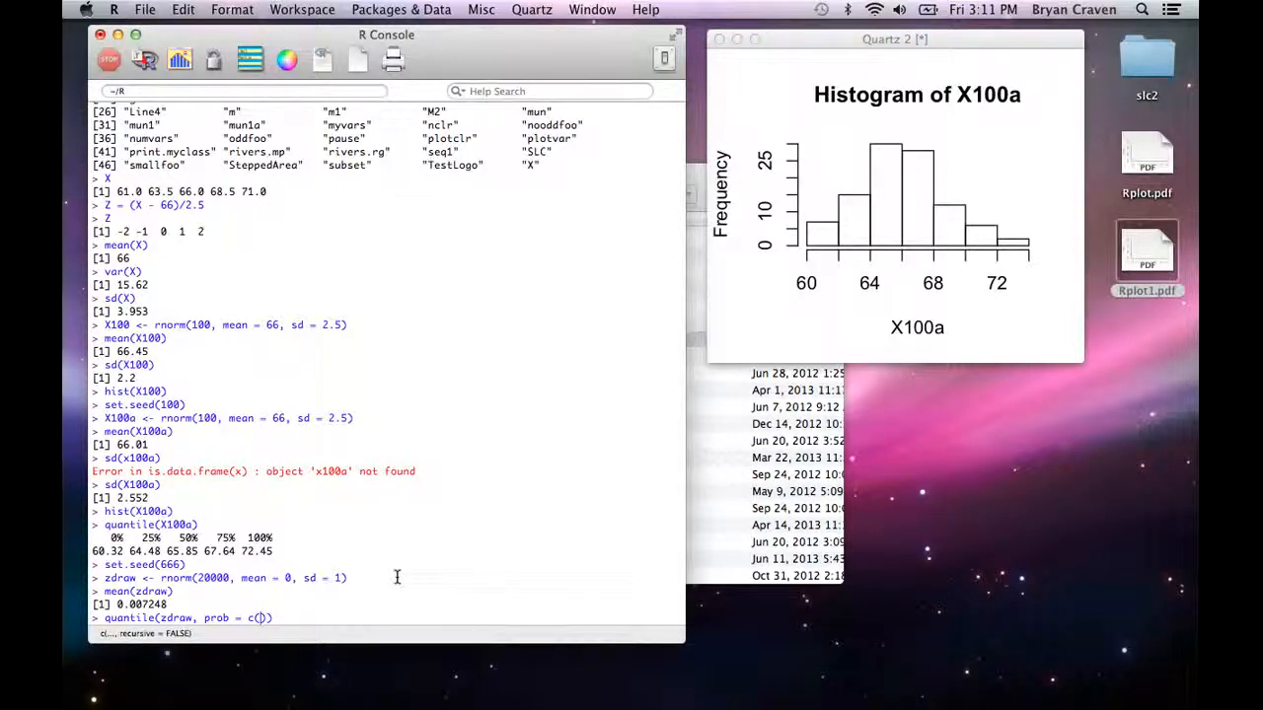
type("0.0")
type("1, ")
type("0.9")
type("5, ")
type("0.5, ")
type("0.95, ")
type("0.")
type("99")
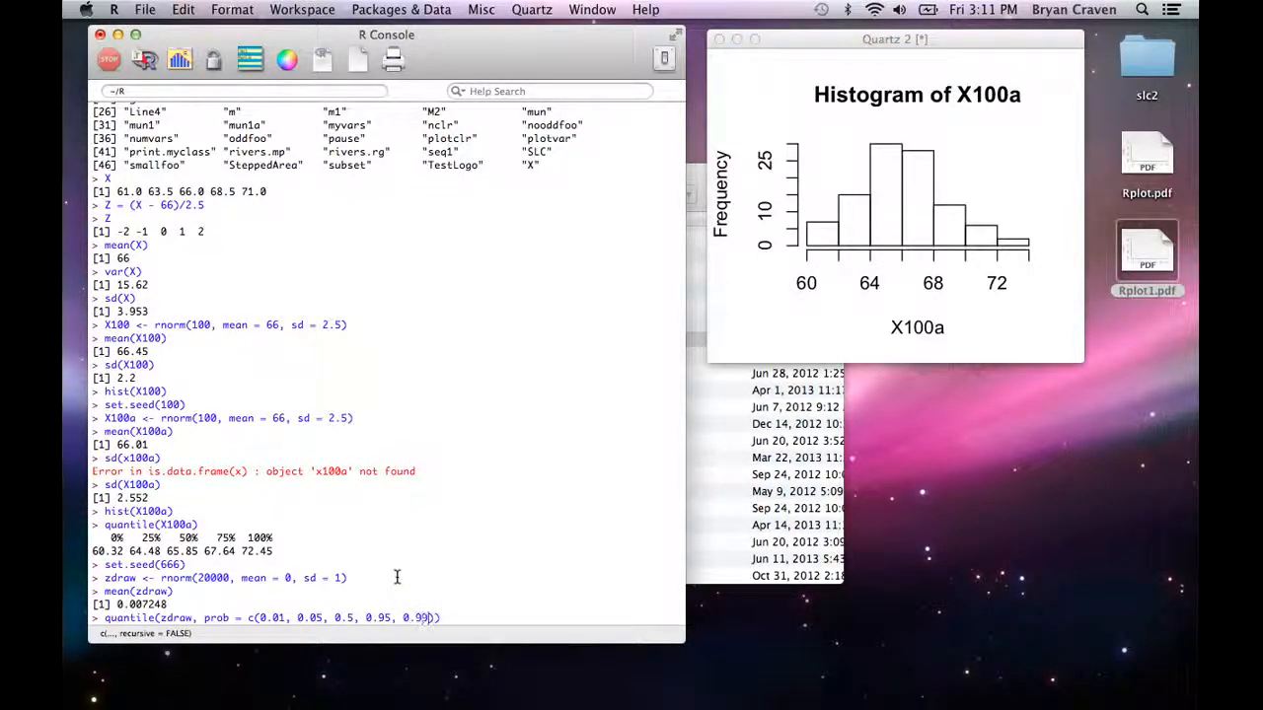
key("Return")
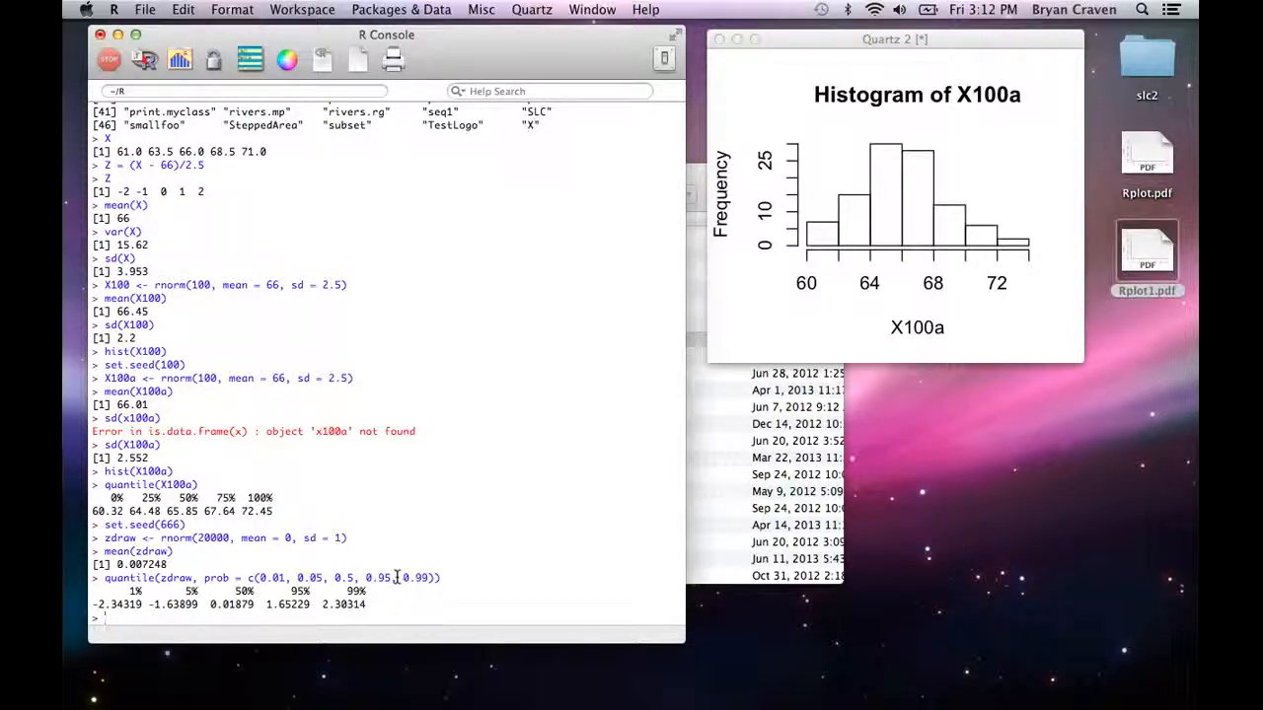
Step: Try to plot the density of zdraw with plot(dentsity(zdraw))
type("plot(")
type("density")
type("ty")
type("(")
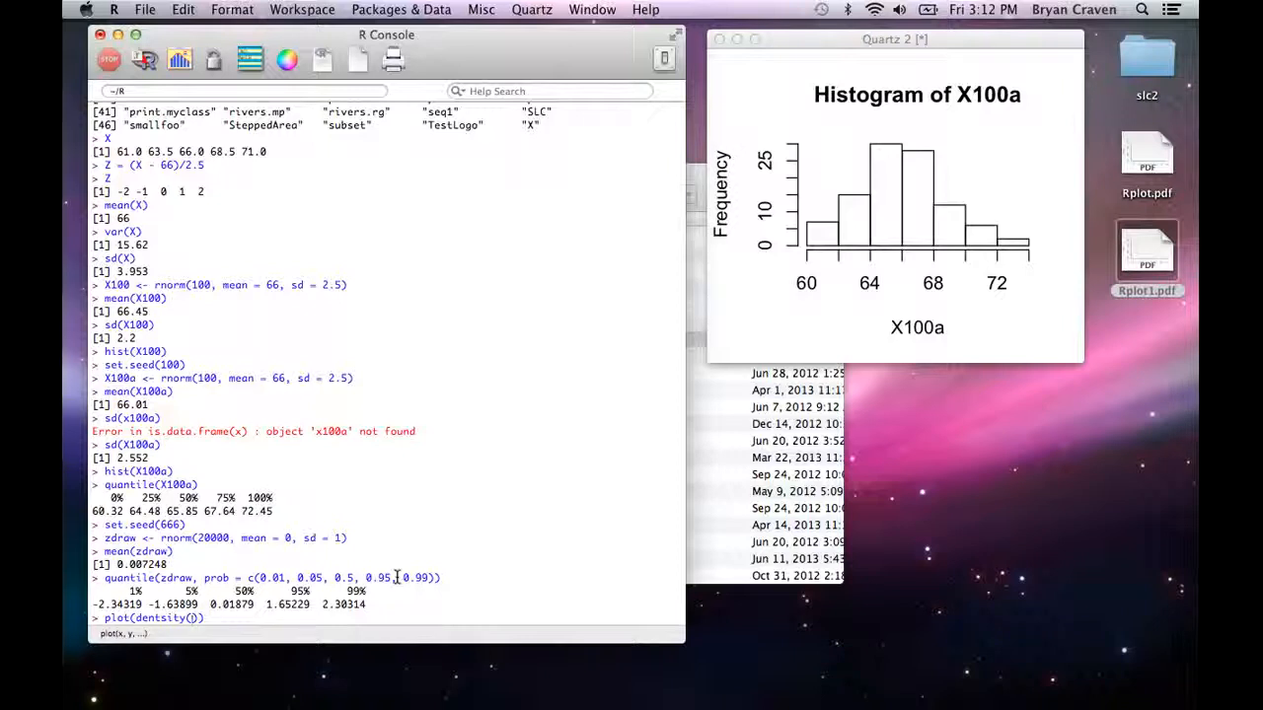
type("zdraw)")
key("Return")
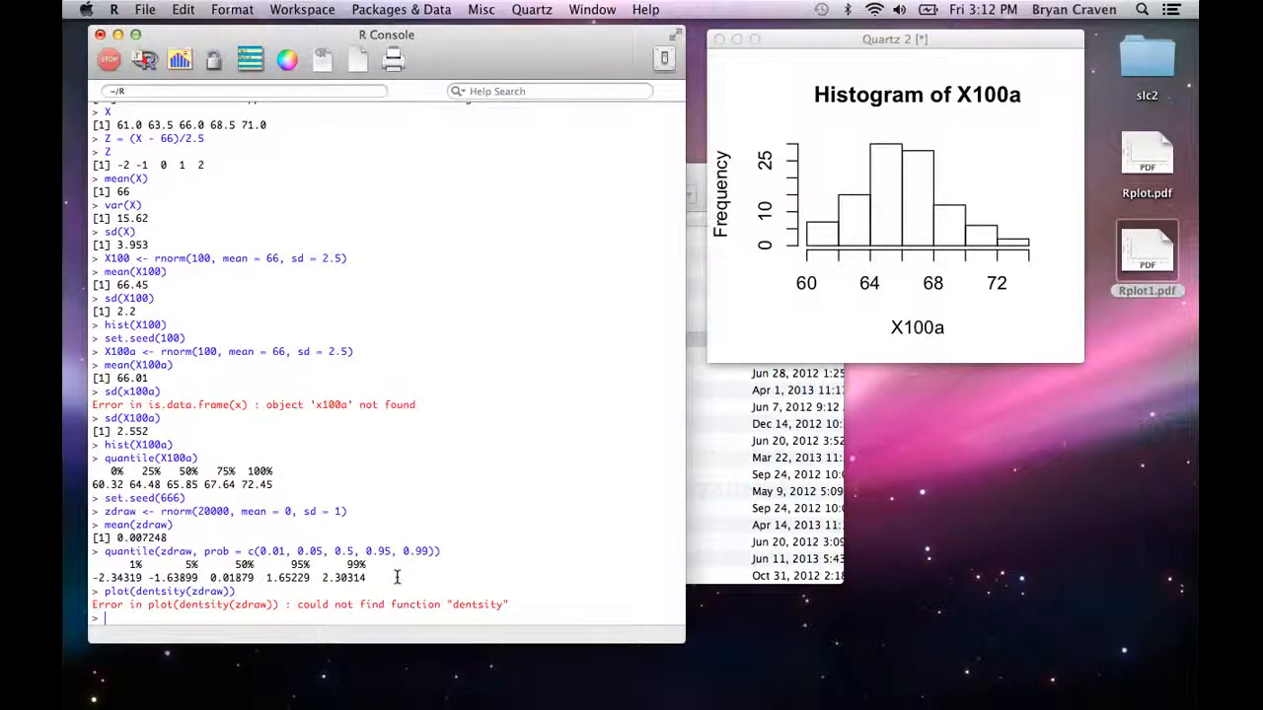
Step: Recall the plot command, correct it to plot(density(zdraw)), run it, and enlarge the plot window
key("Up")
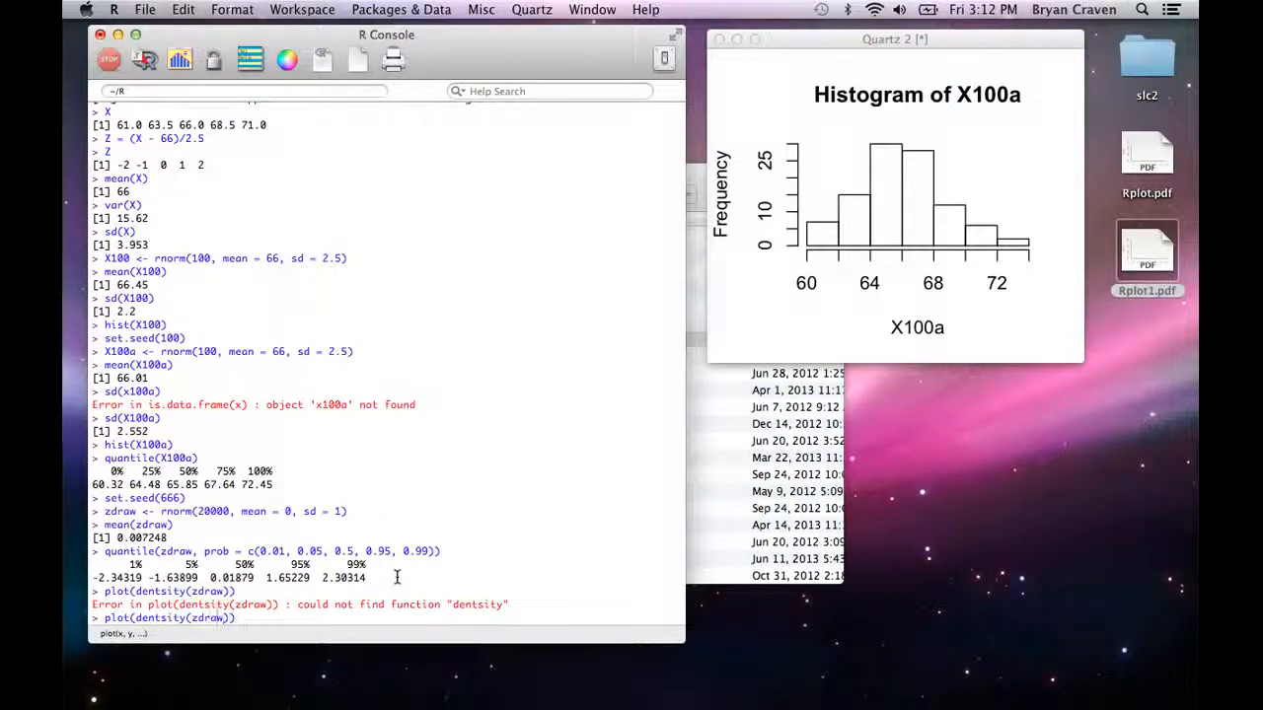
key("Left")
key("Left")
key("Left")
key("Left")
key("Left")
key("Left")
key("Left")
key("Left")
key("BackSpace")
key("BackSpace")
key("BackSpace")
key("BackSpace")
key("BackSpace")
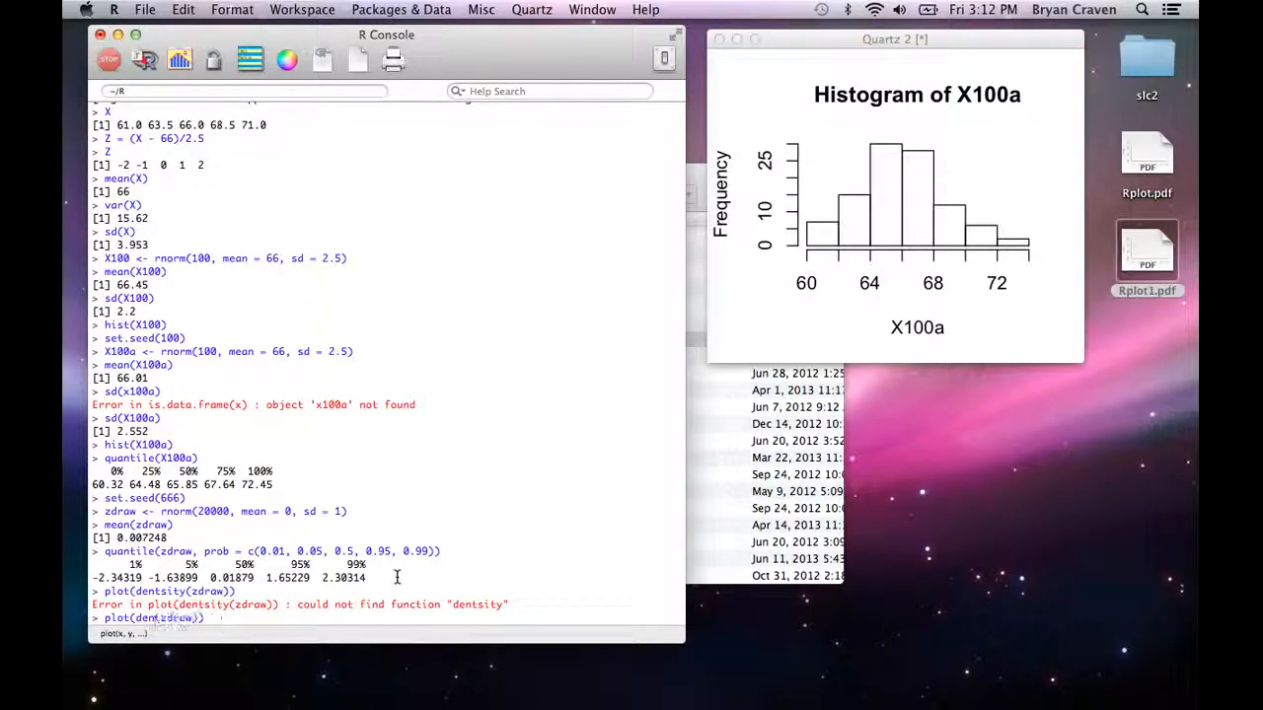
type("sity")
key("Return")
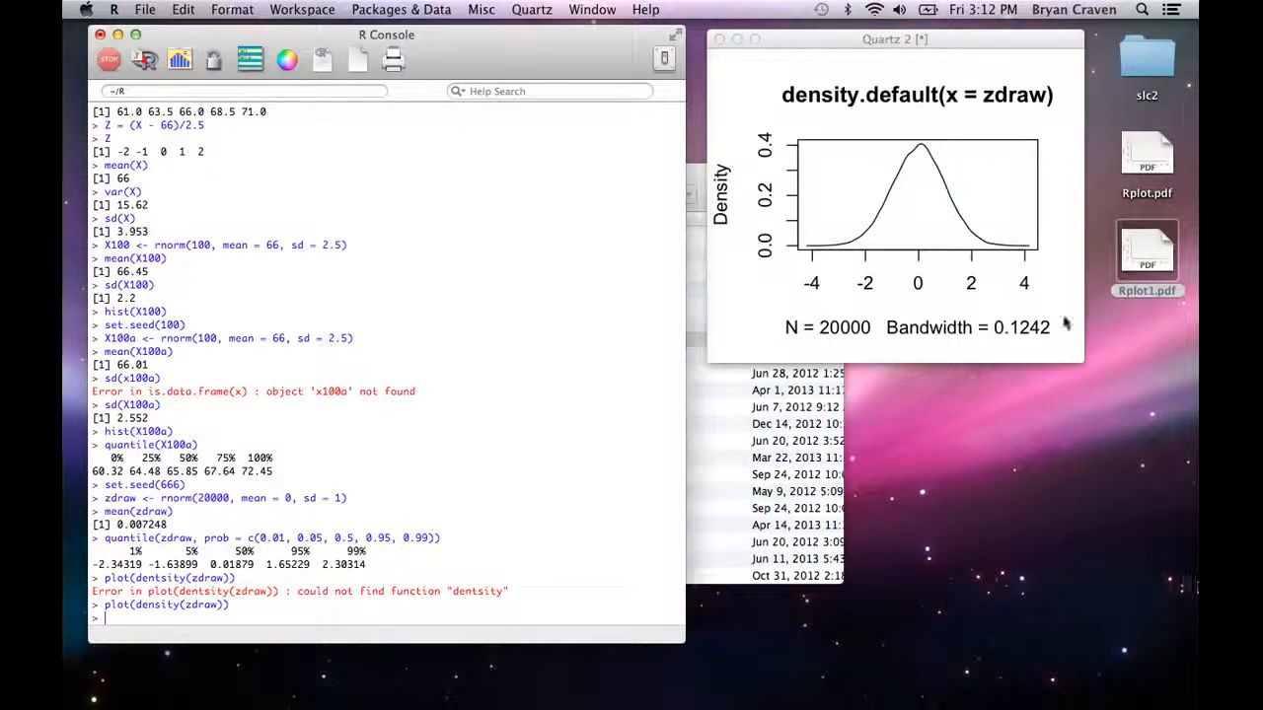
left_click_drag(1085, 368, 1175, 510)
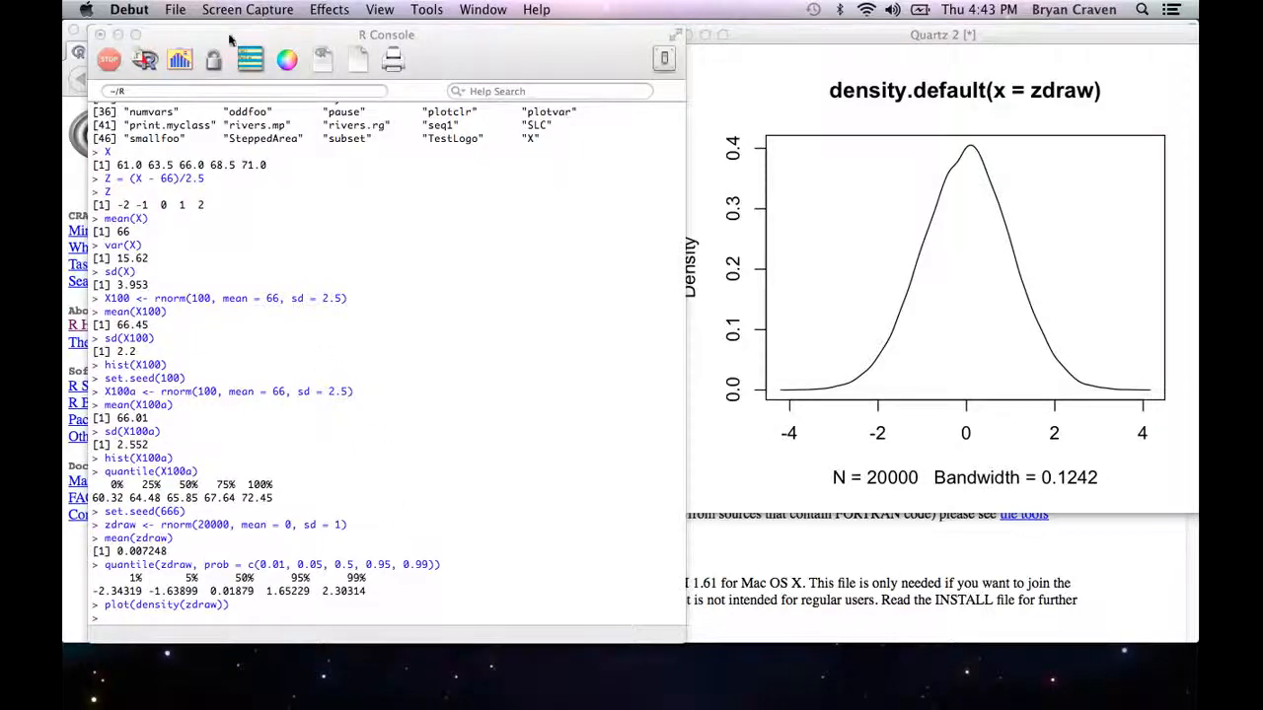
Step: Switch to Firefox and open the Studenmund resources page at pearsonhighered.com/studenmund
left_click(86, 170)
left_click(262, 78)
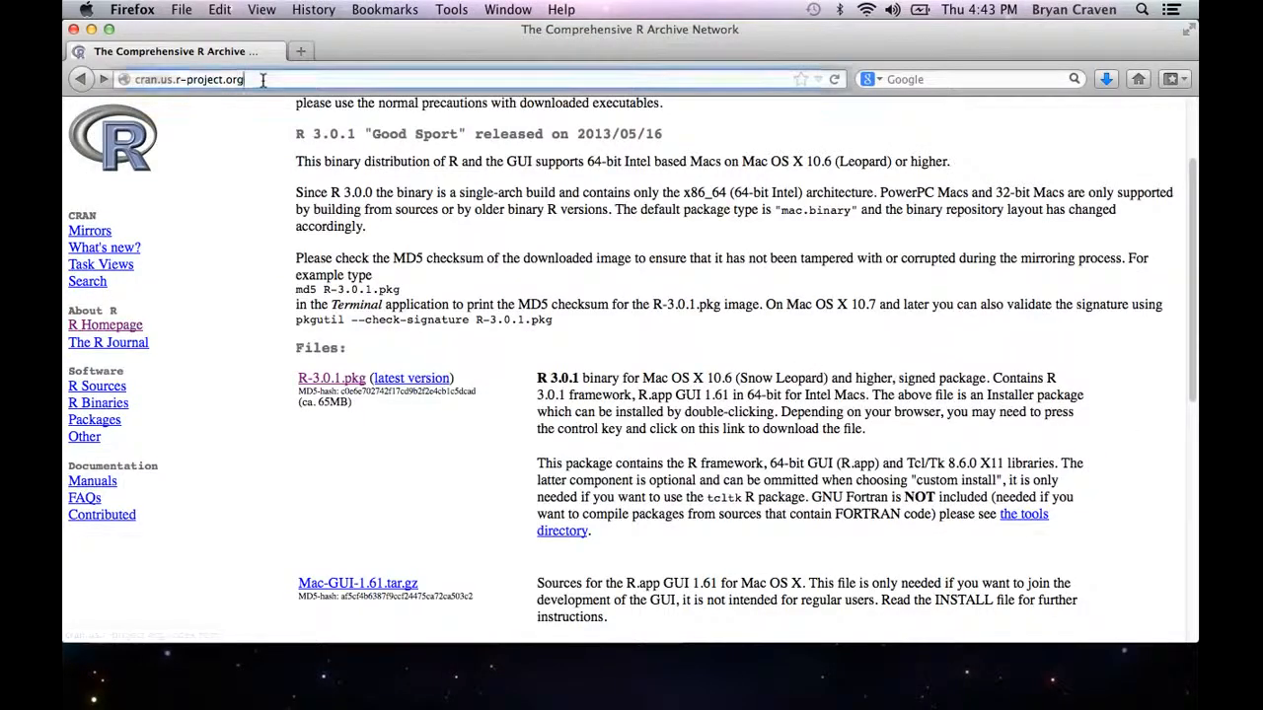
type("pearsonhighered.com/")
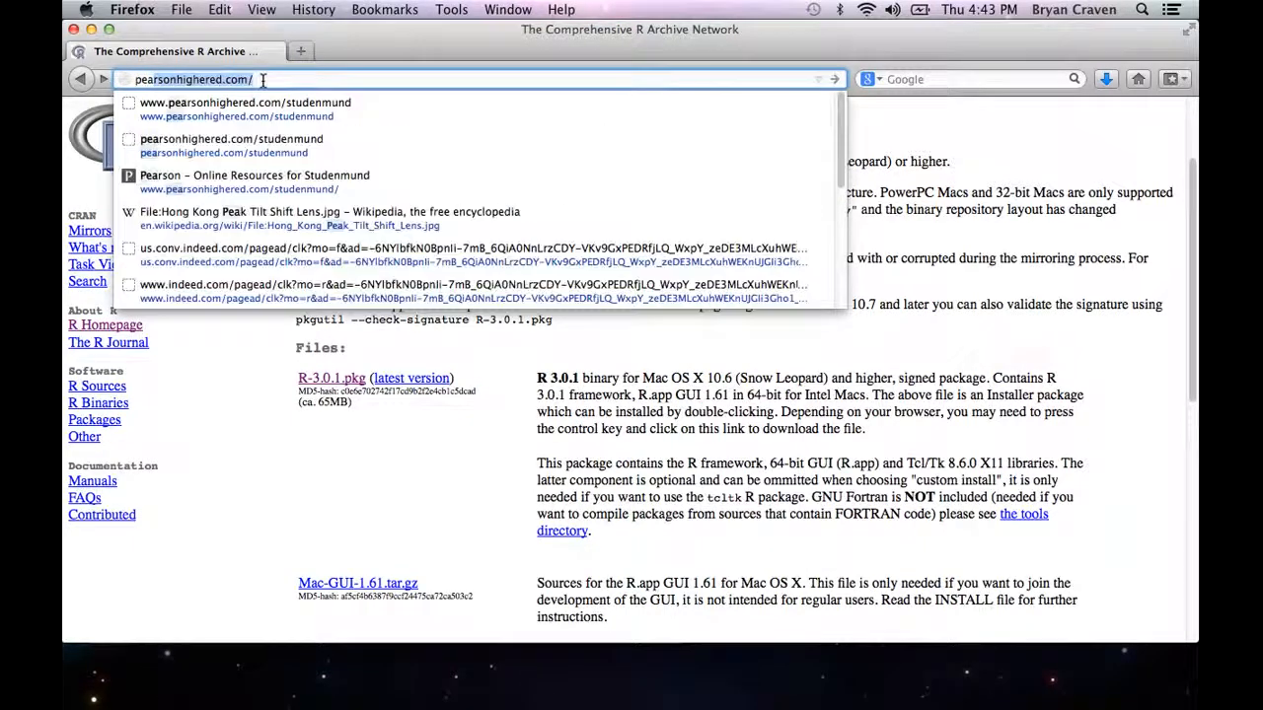
key("Down")
key("Down")
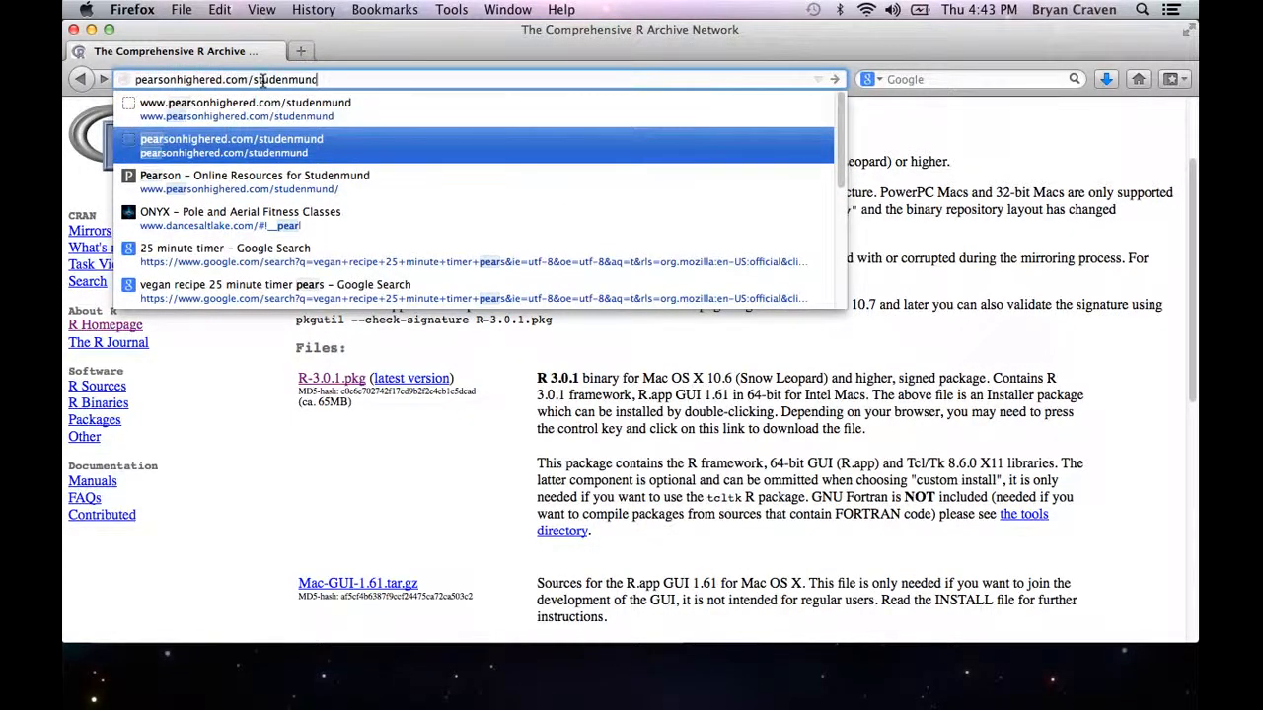
key("Return")
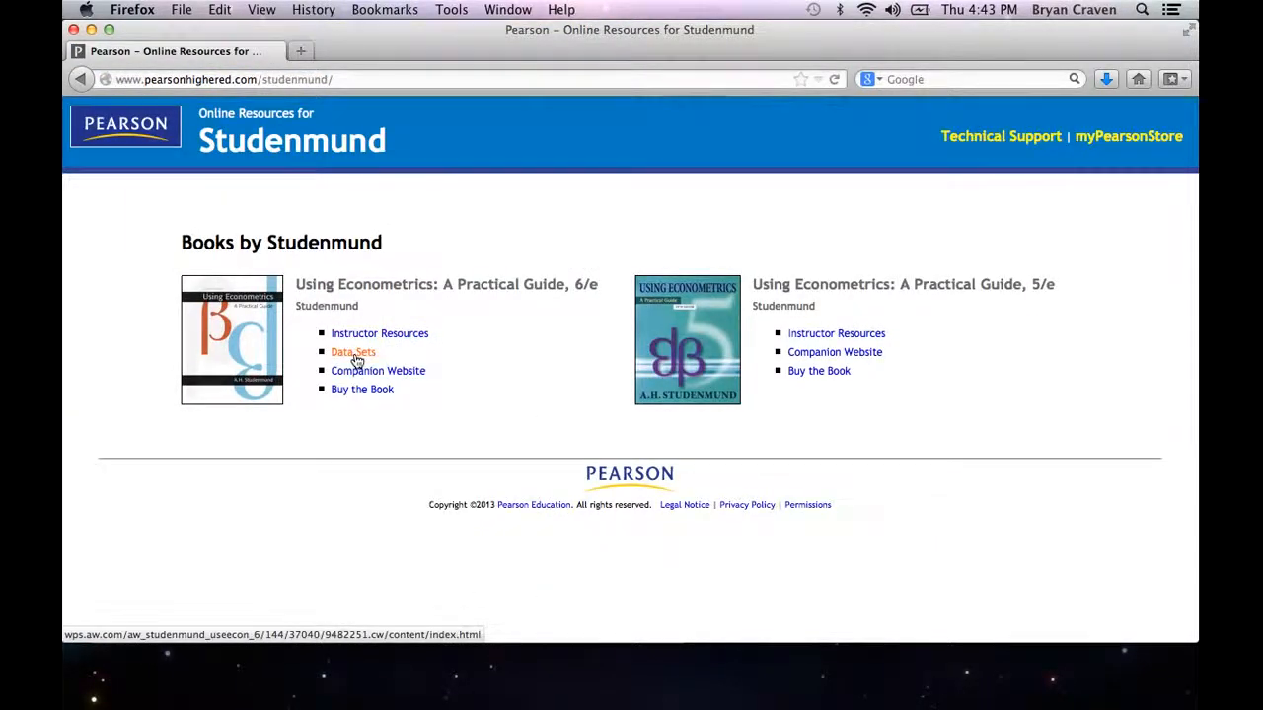
Step: From the 6th edition's data sets, open the Chapter 17 Excel file STATS in LibreOffice
left_click(353, 353)
scroll(373, 572, "down", 5)
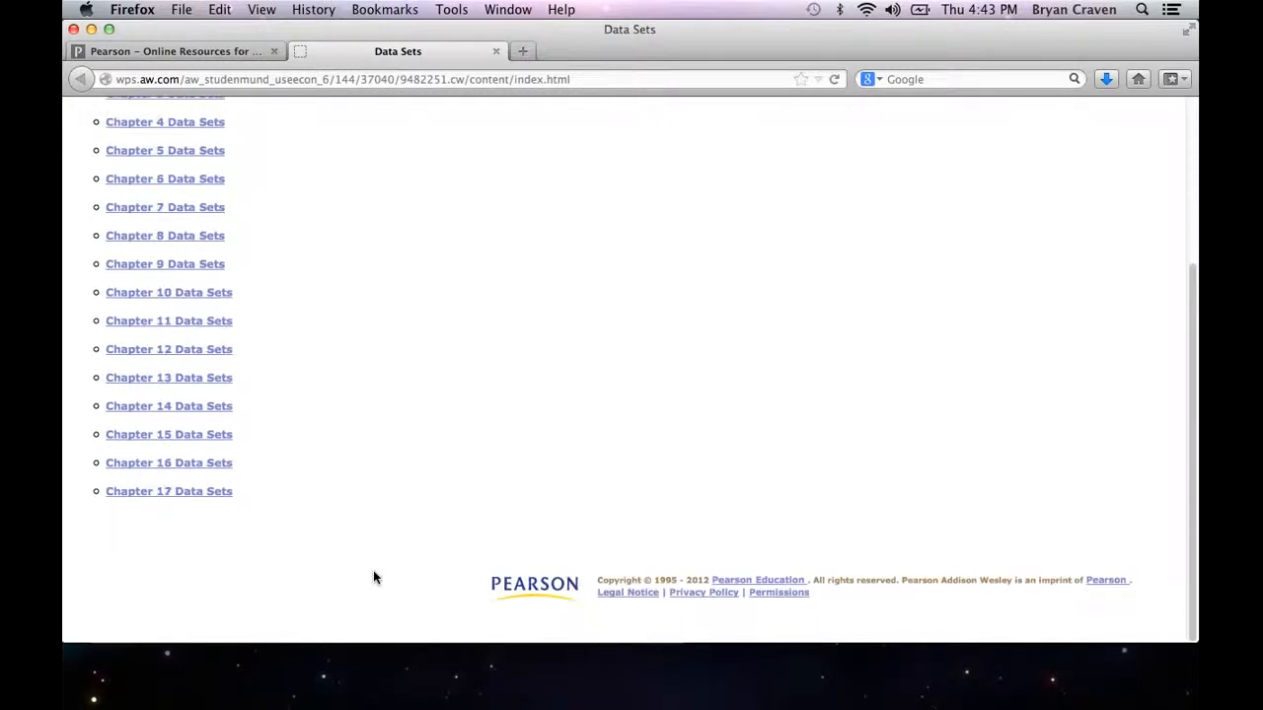
left_click(211, 498)
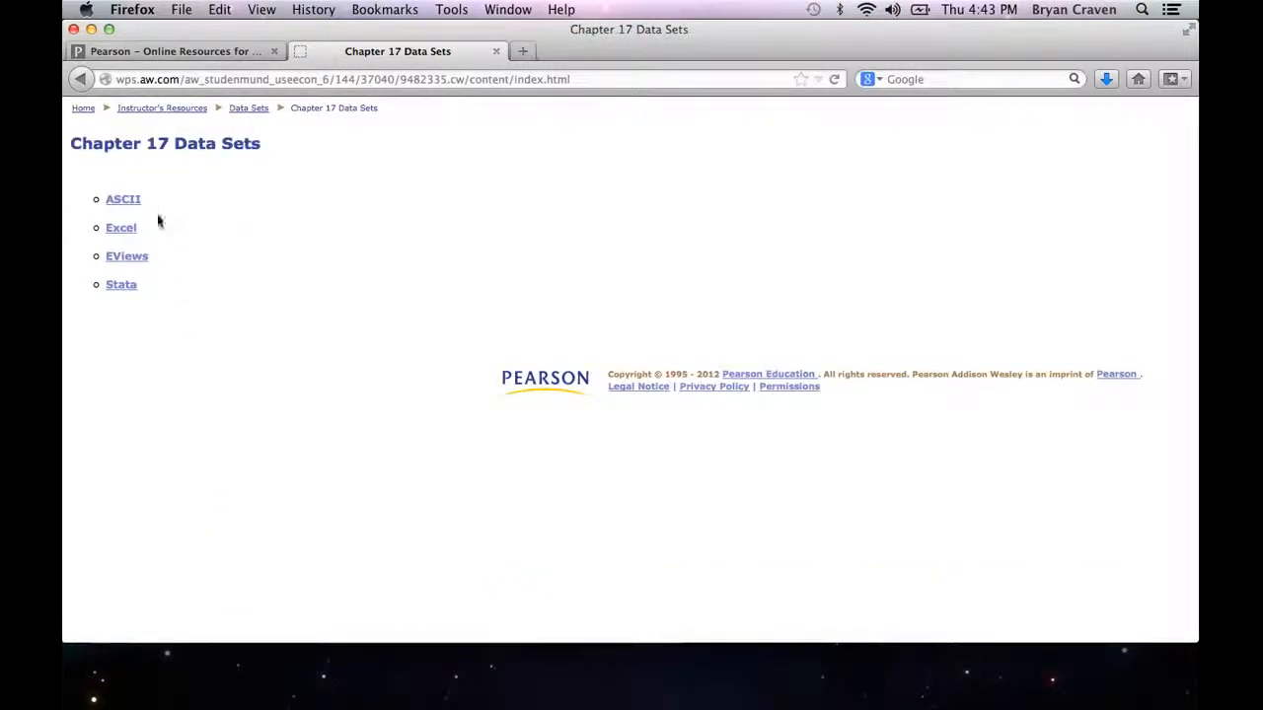
left_click(121, 229)
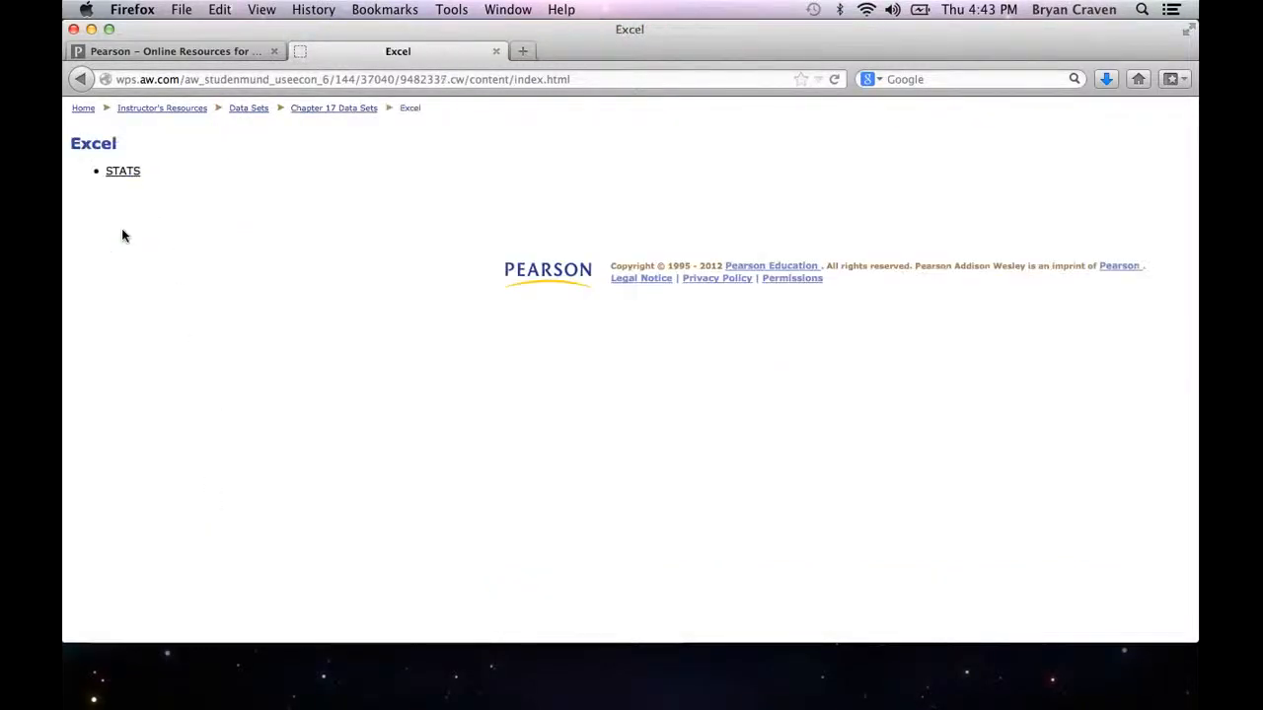
left_click(122, 172)
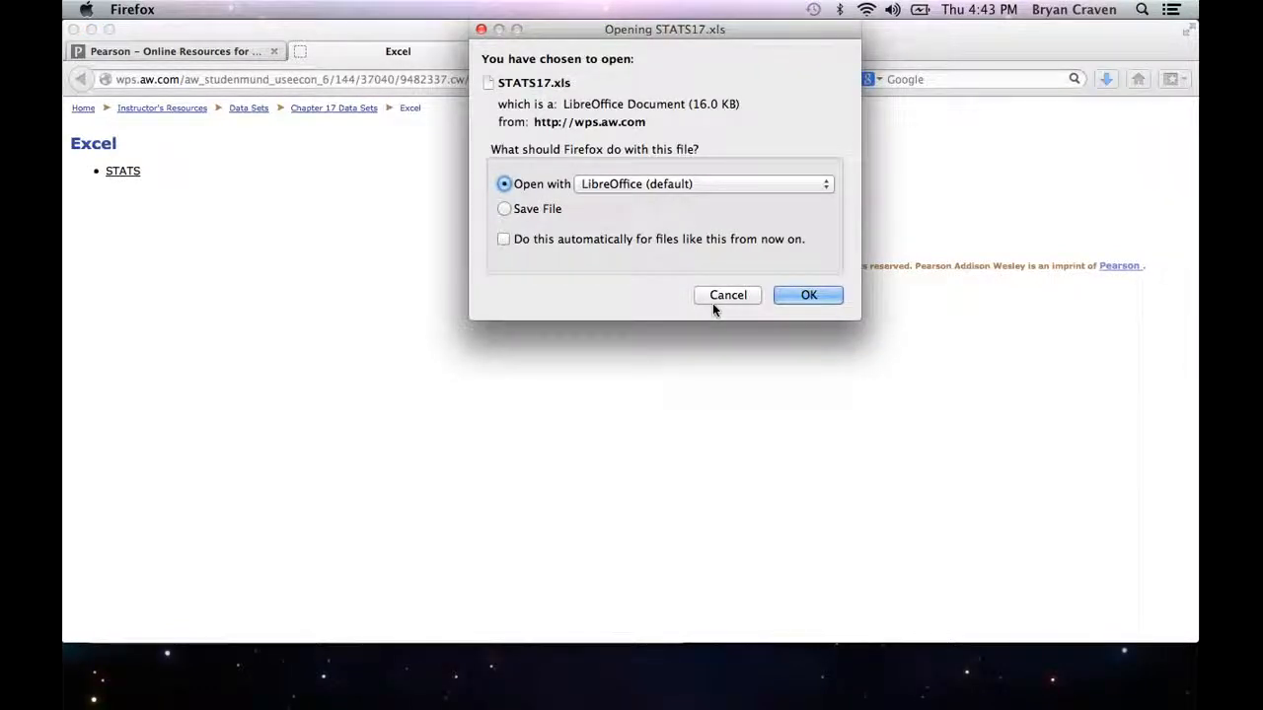
left_click(807, 296)
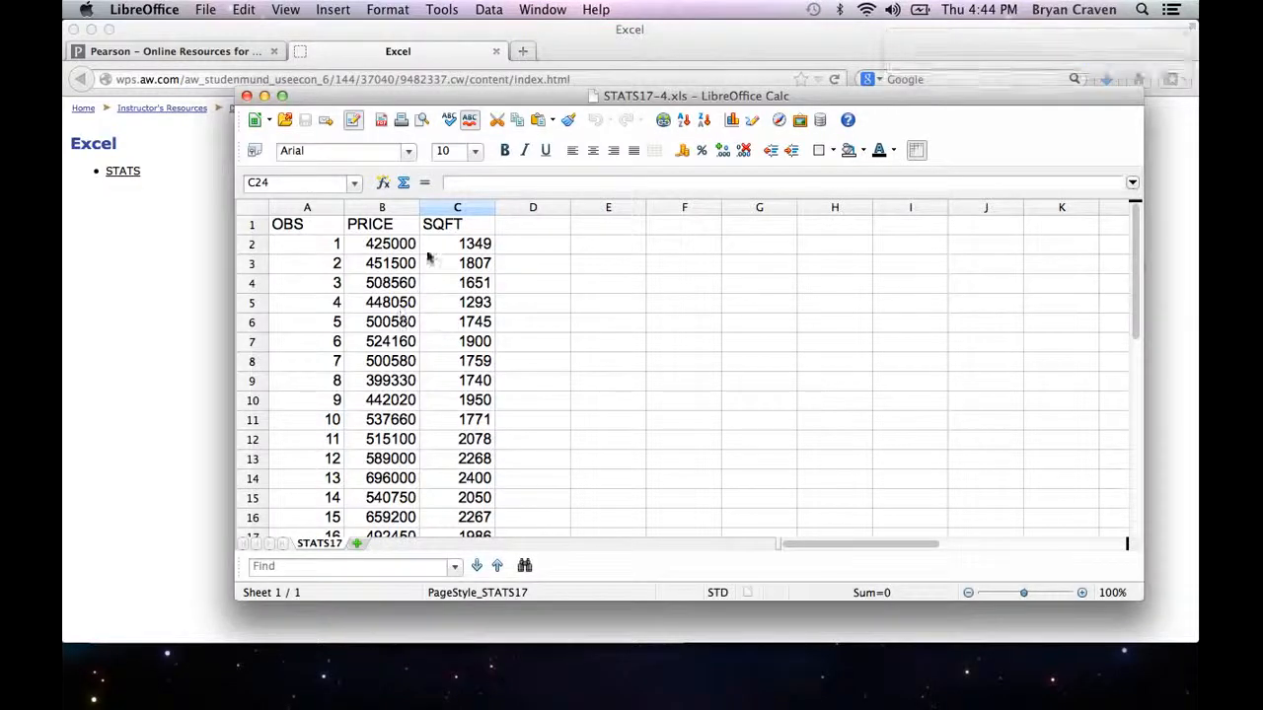
Step: Set up saving a copy of the spreadsheet named STATS17 with the Text CSV (.csv) file type
left_click(205, 9)
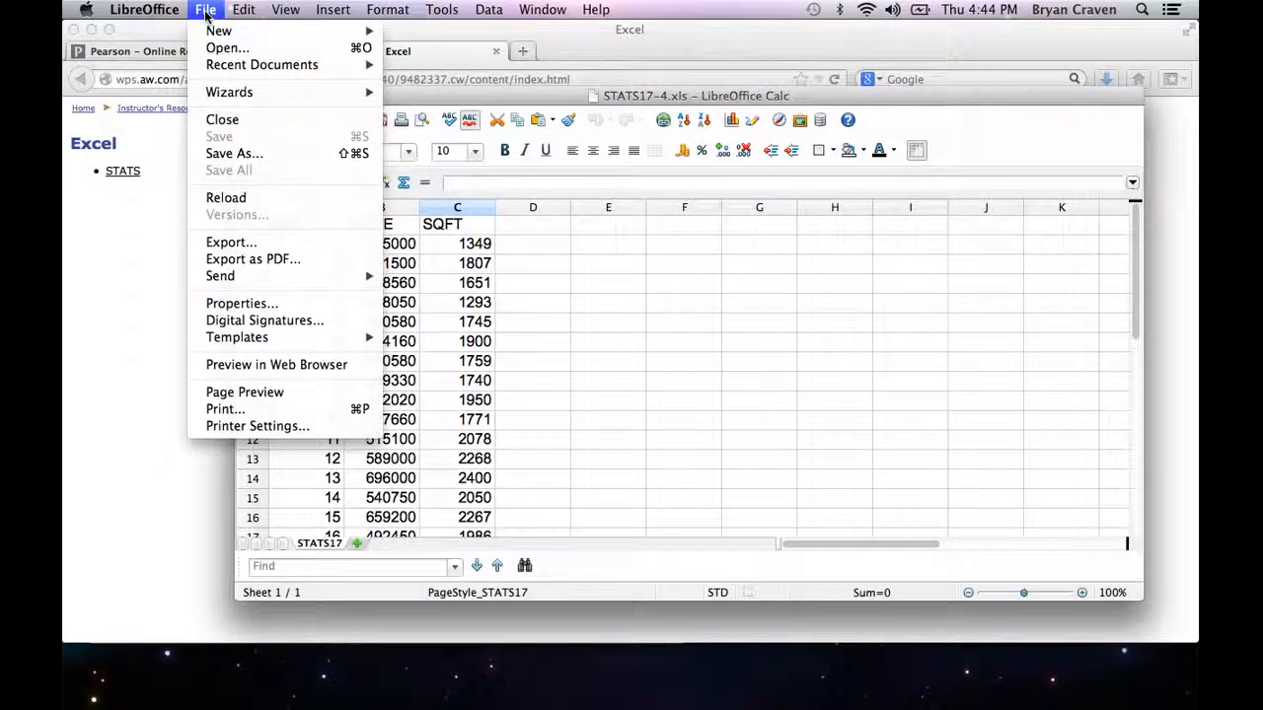
left_click(261, 154)
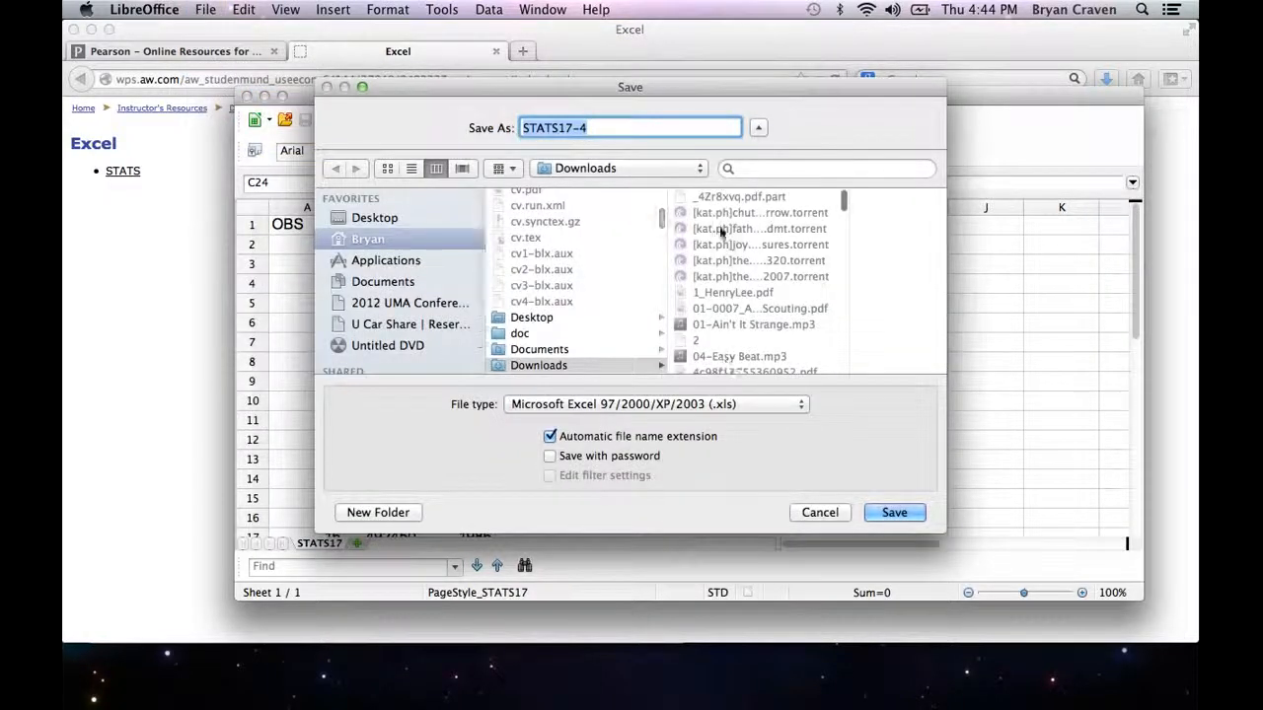
left_click(637, 130)
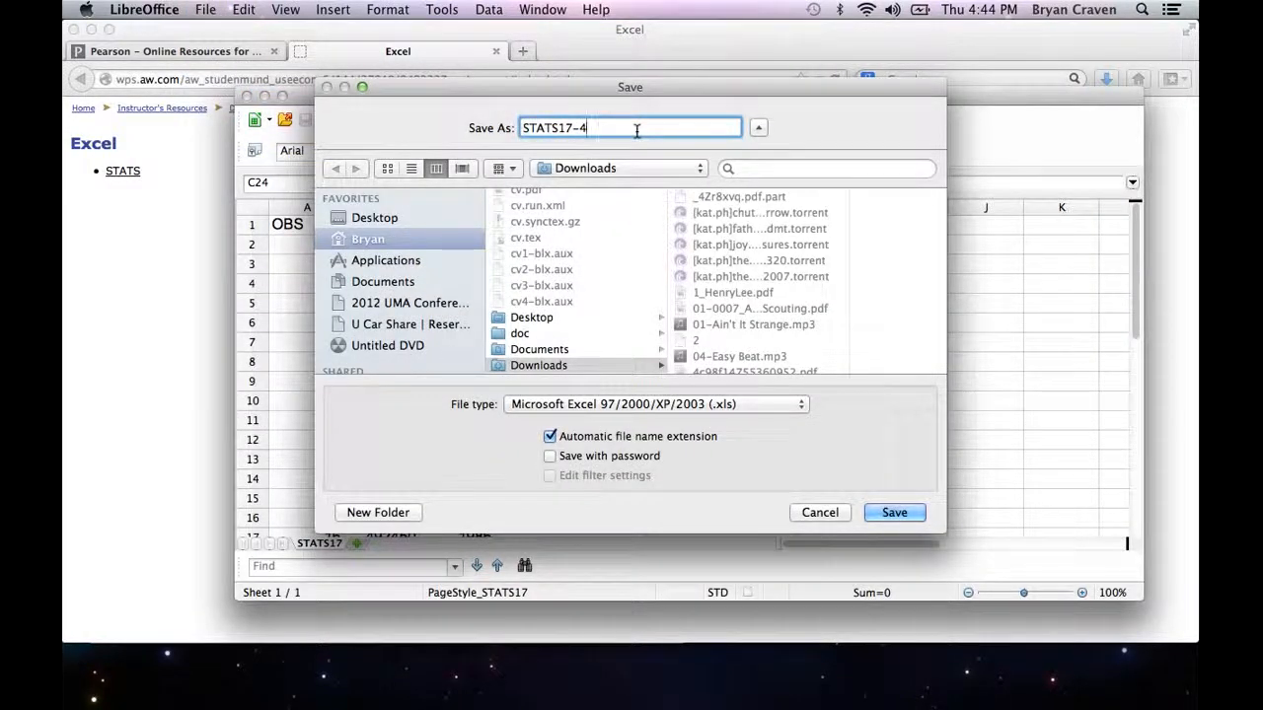
key("BackSpace")
key("BackSpace")
left_click(775, 405)
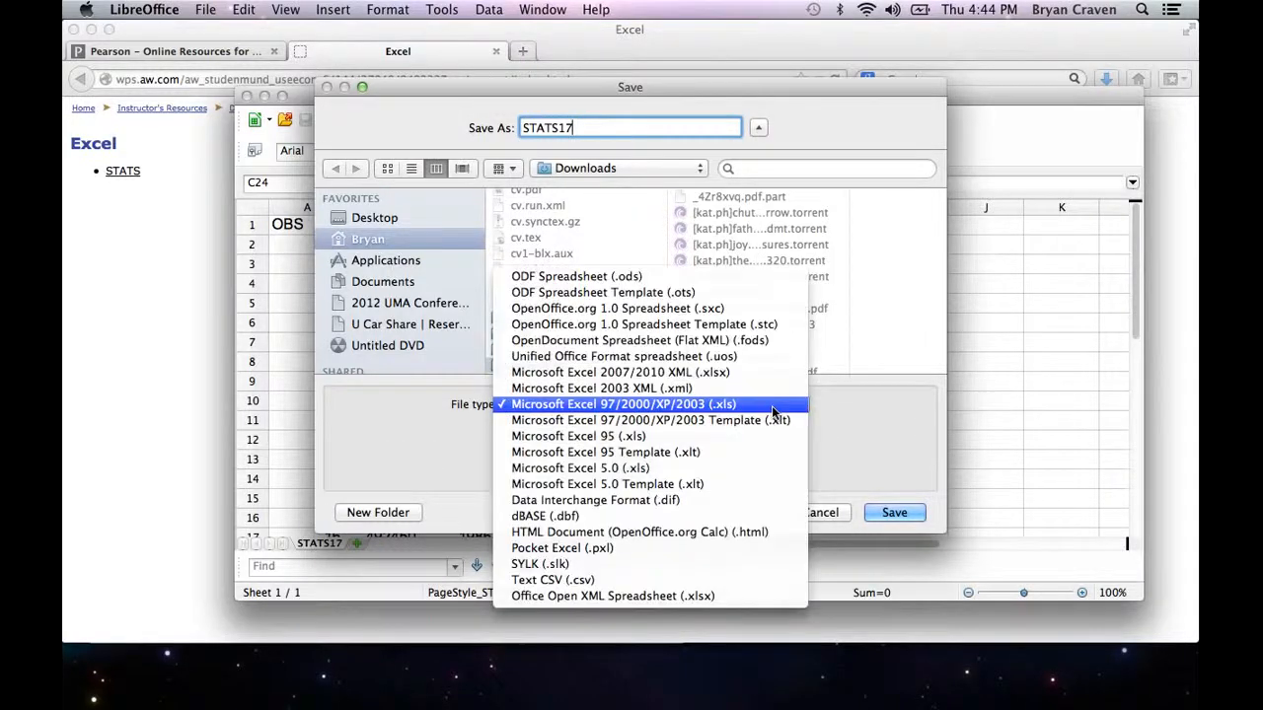
left_click(679, 581)
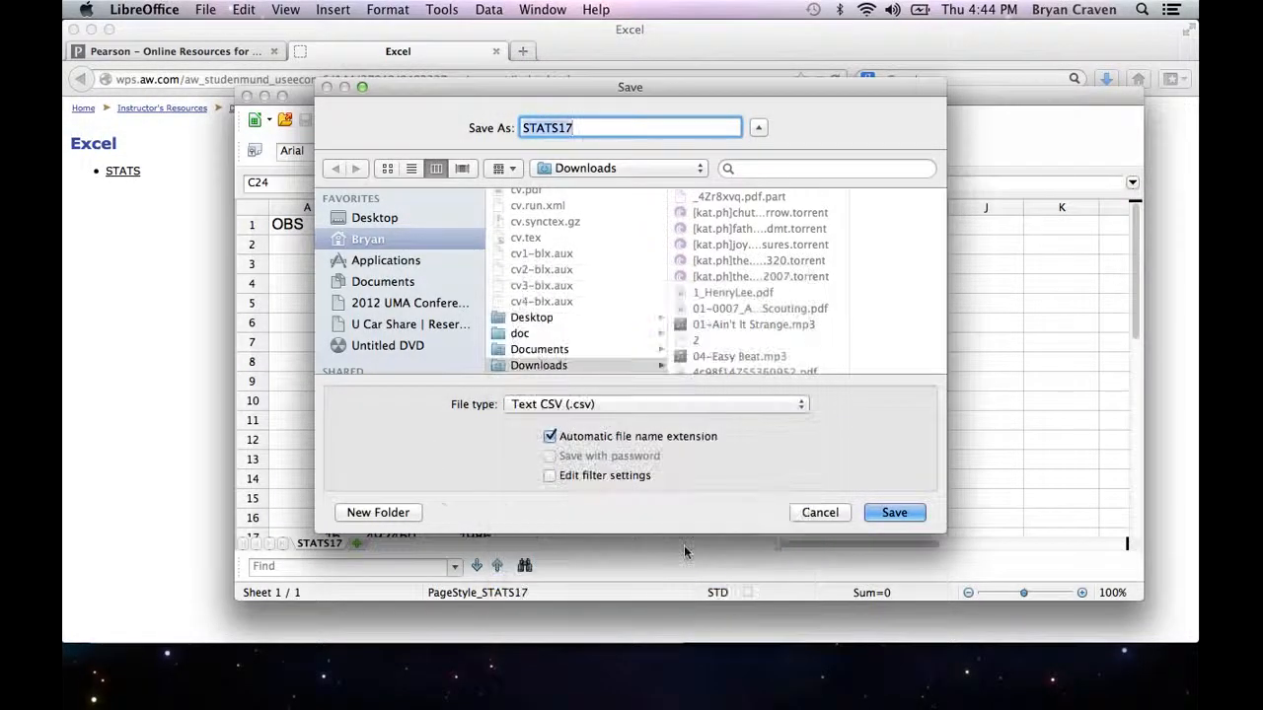
Step: Save the copy into the Intro folder inside the R folder, keeping Text CSV format and the UTF-8, comma-delimited export options
scroll(632, 325, "up", 10)
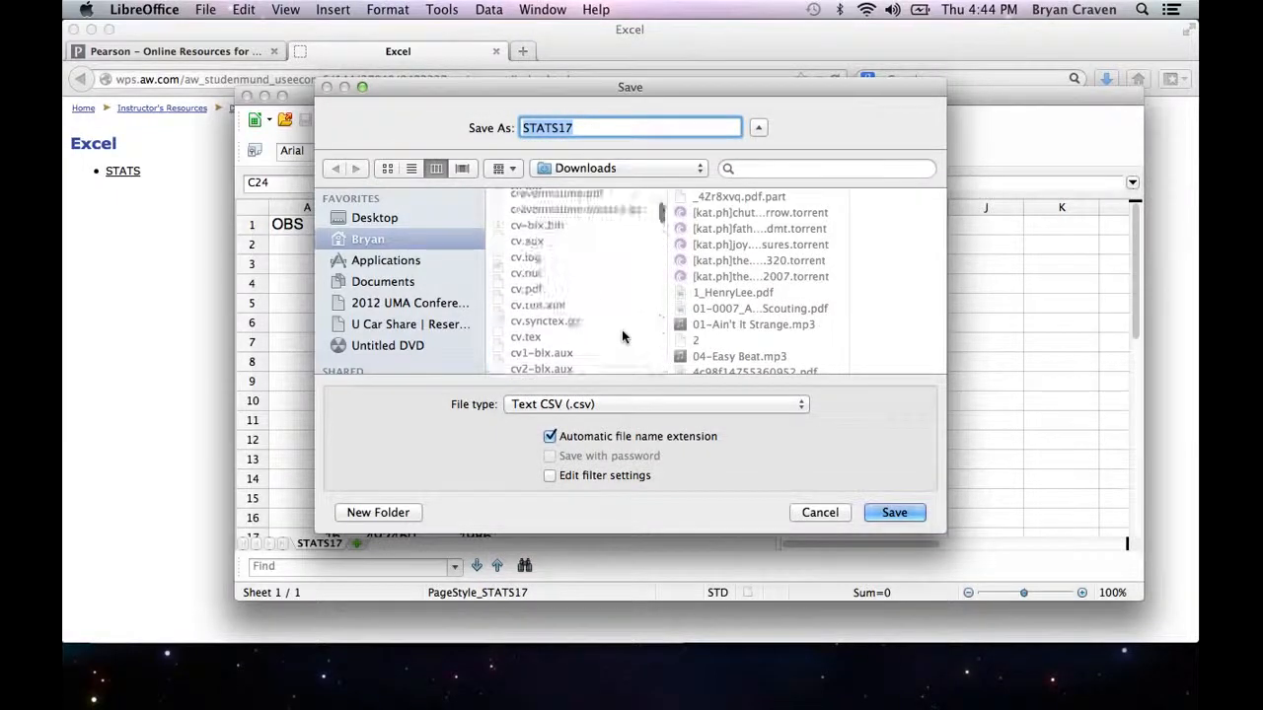
scroll(622, 337, "down", 10)
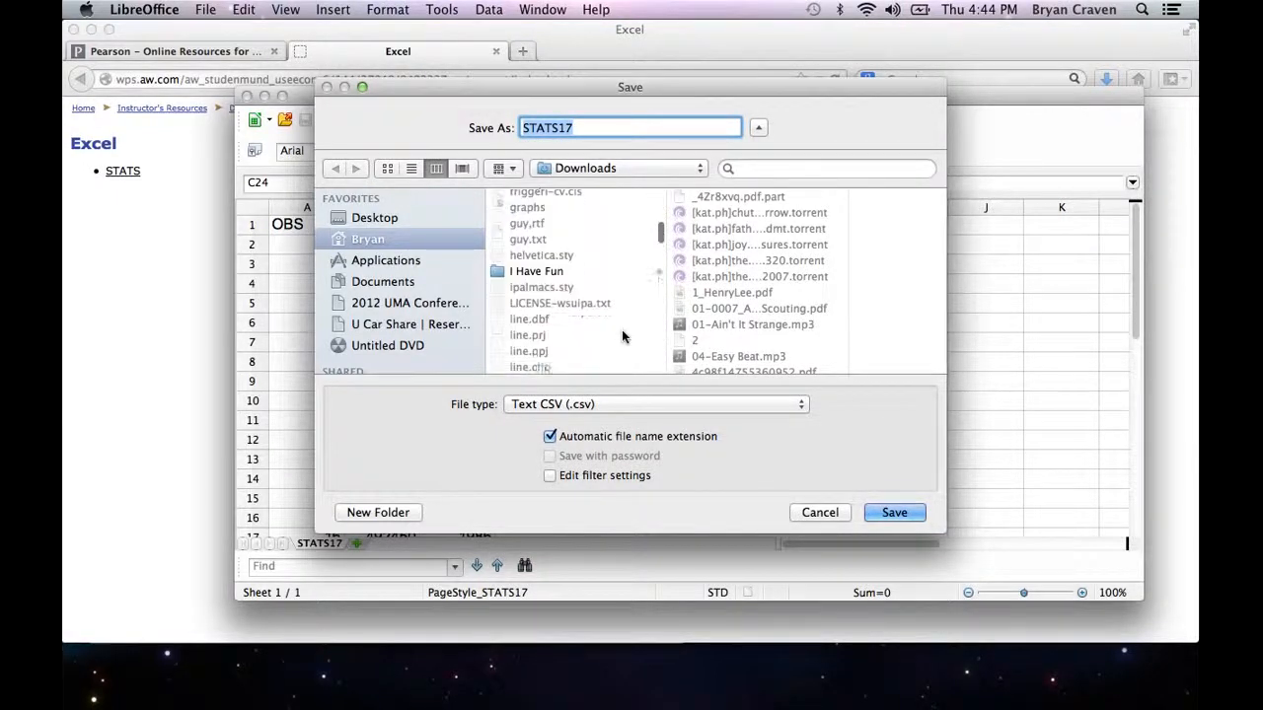
scroll(621, 338, "down", 10)
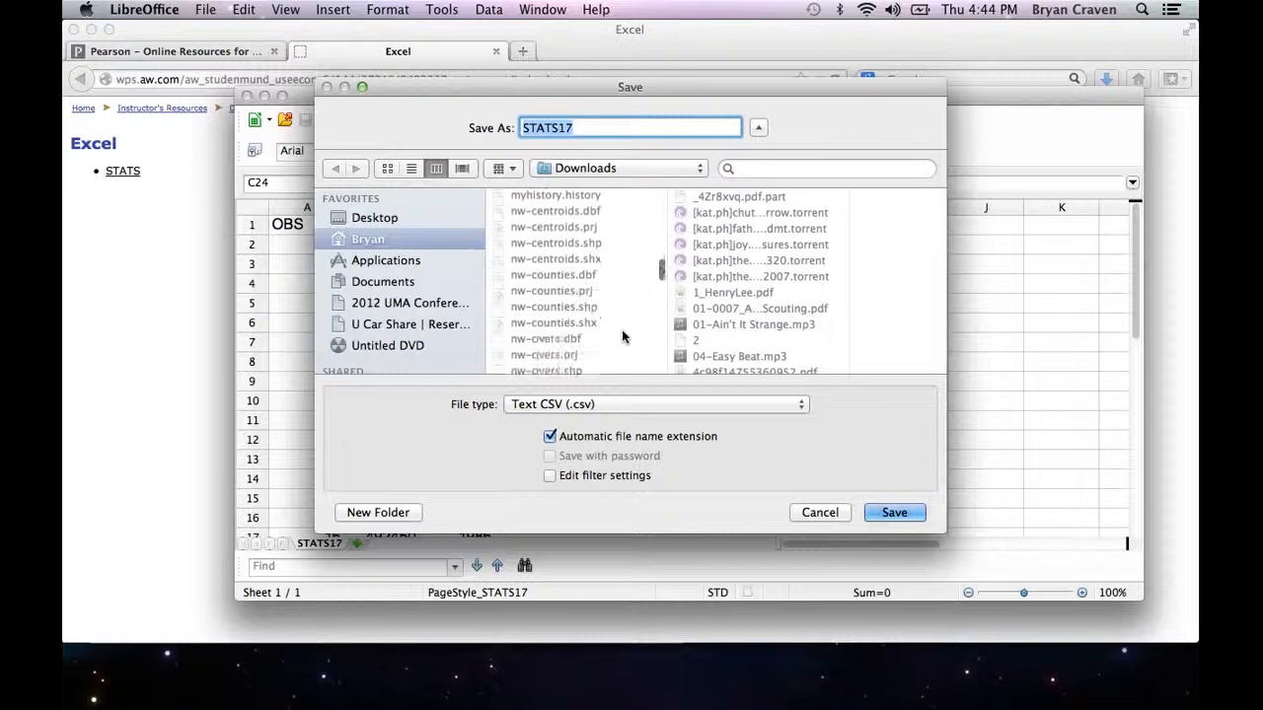
scroll(622, 337, "up", 5)
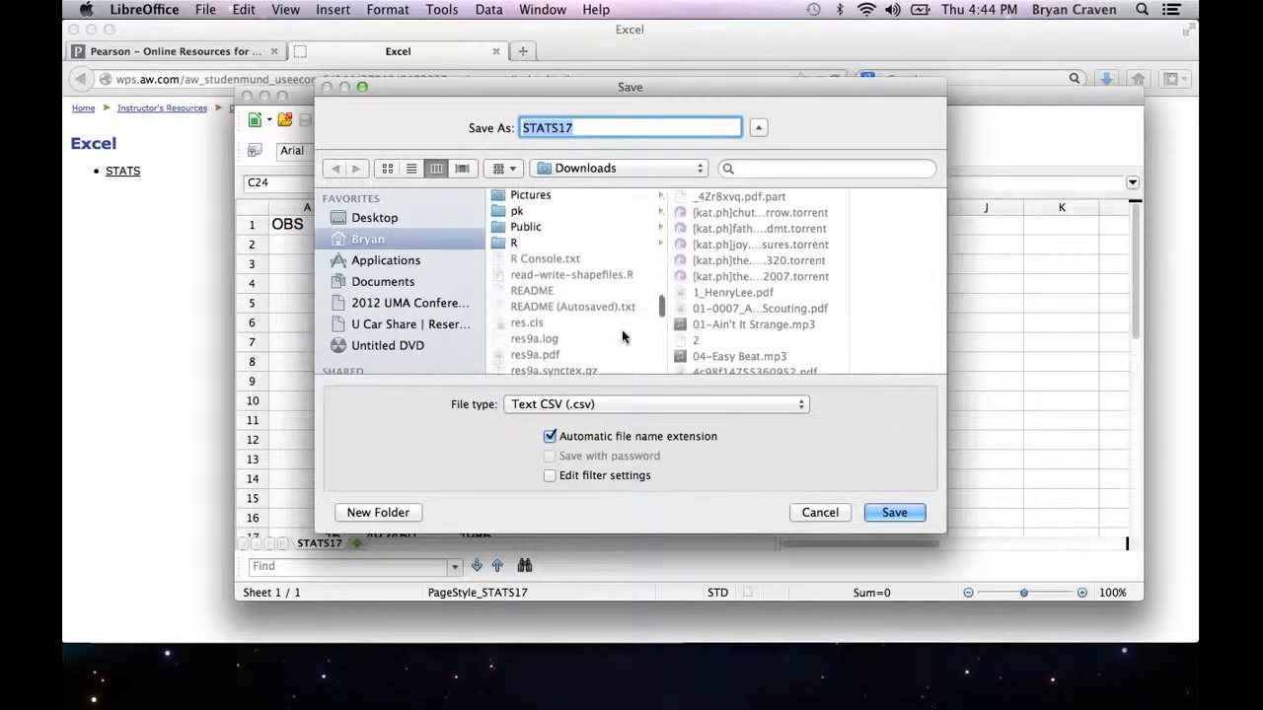
left_click(569, 242)
left_click(700, 200)
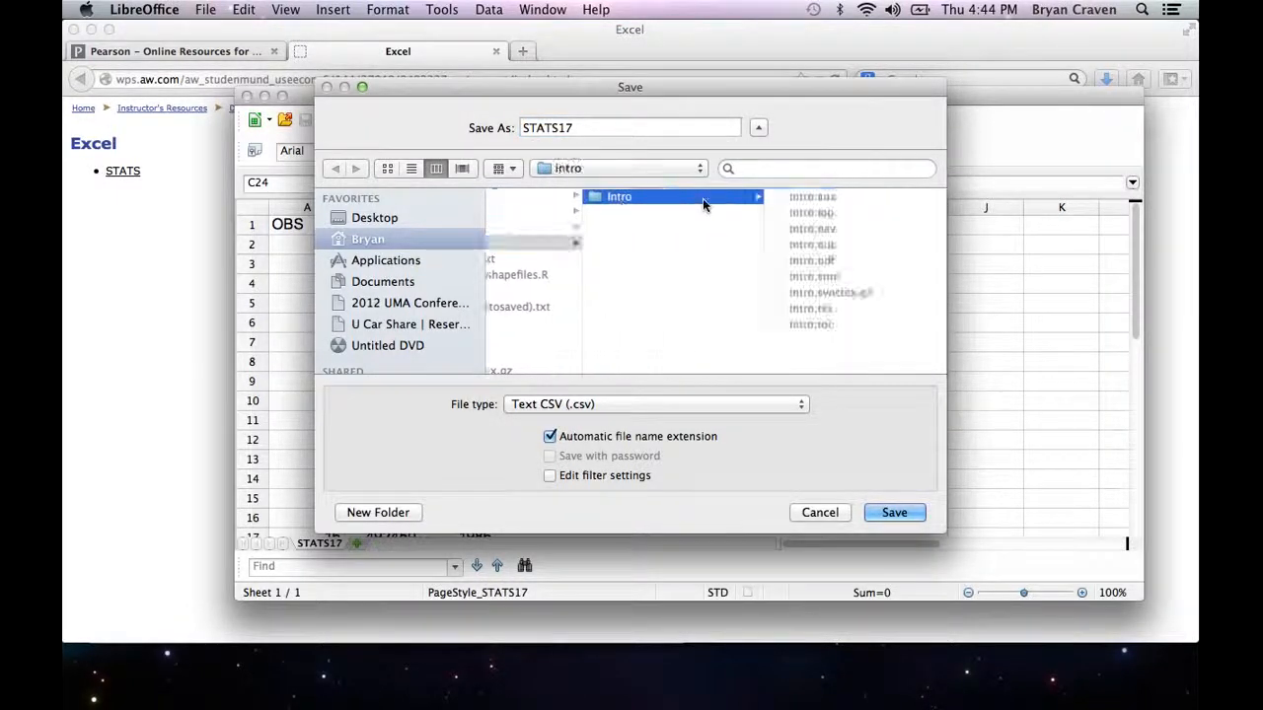
left_click(905, 513)
left_click(894, 513)
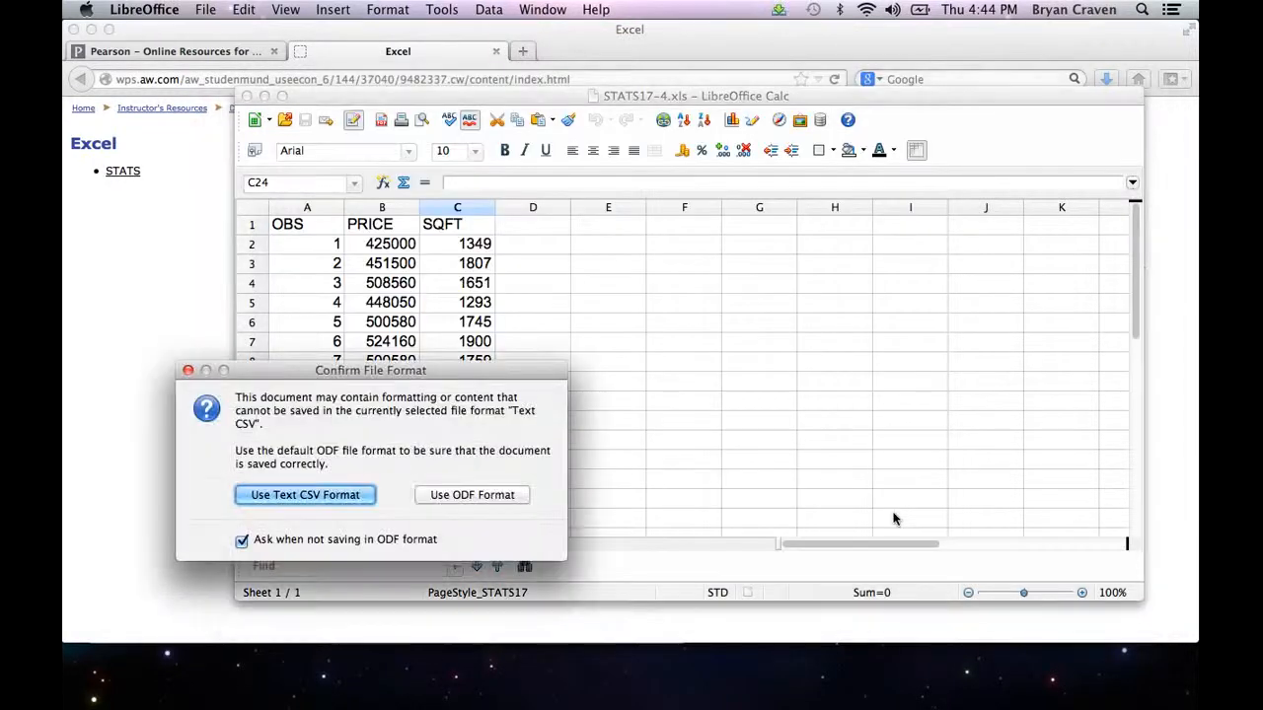
left_click(351, 496)
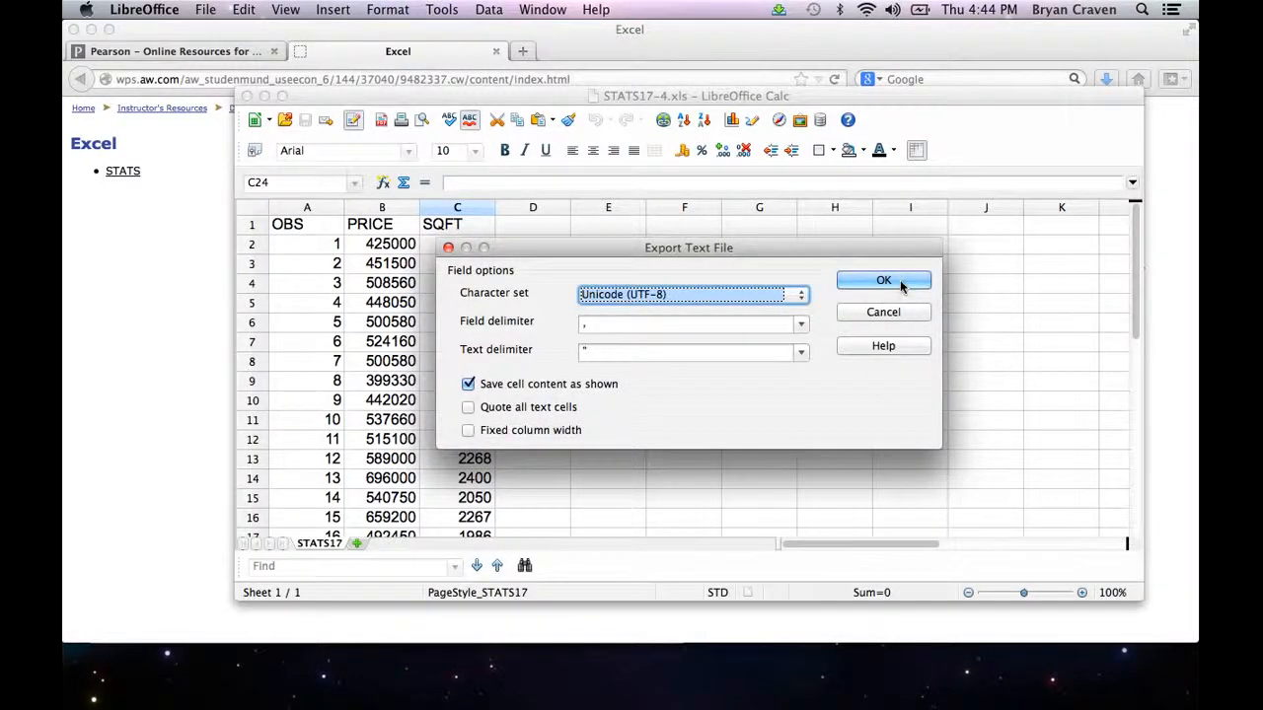
left_click(903, 283)
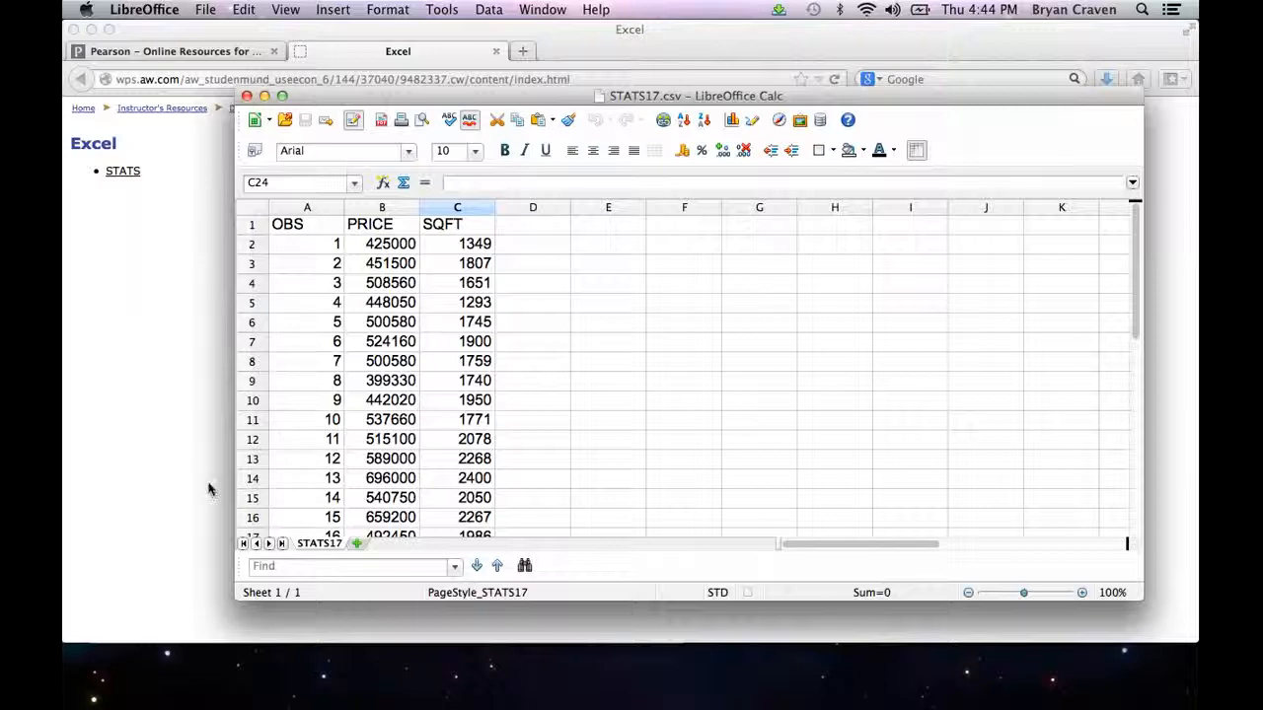
Step: Switch to R and print the current working directory with getwd()
mouse_move(291, 691)
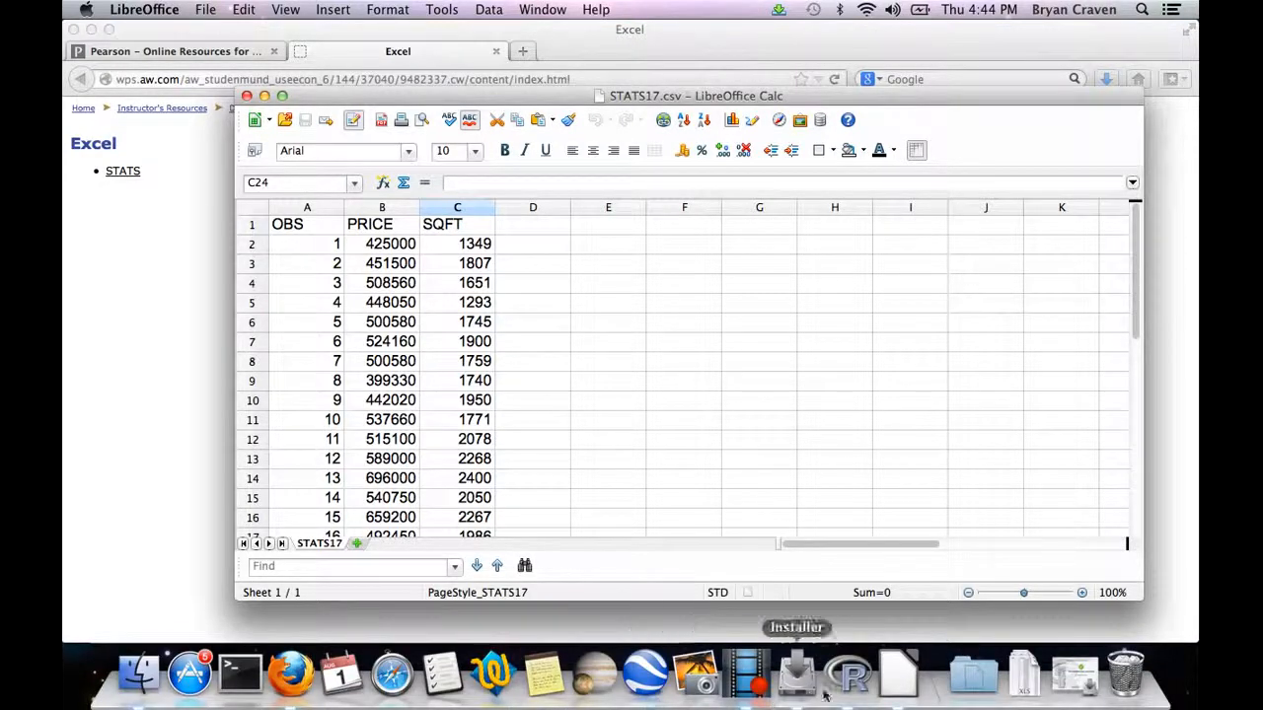
left_click(849, 676)
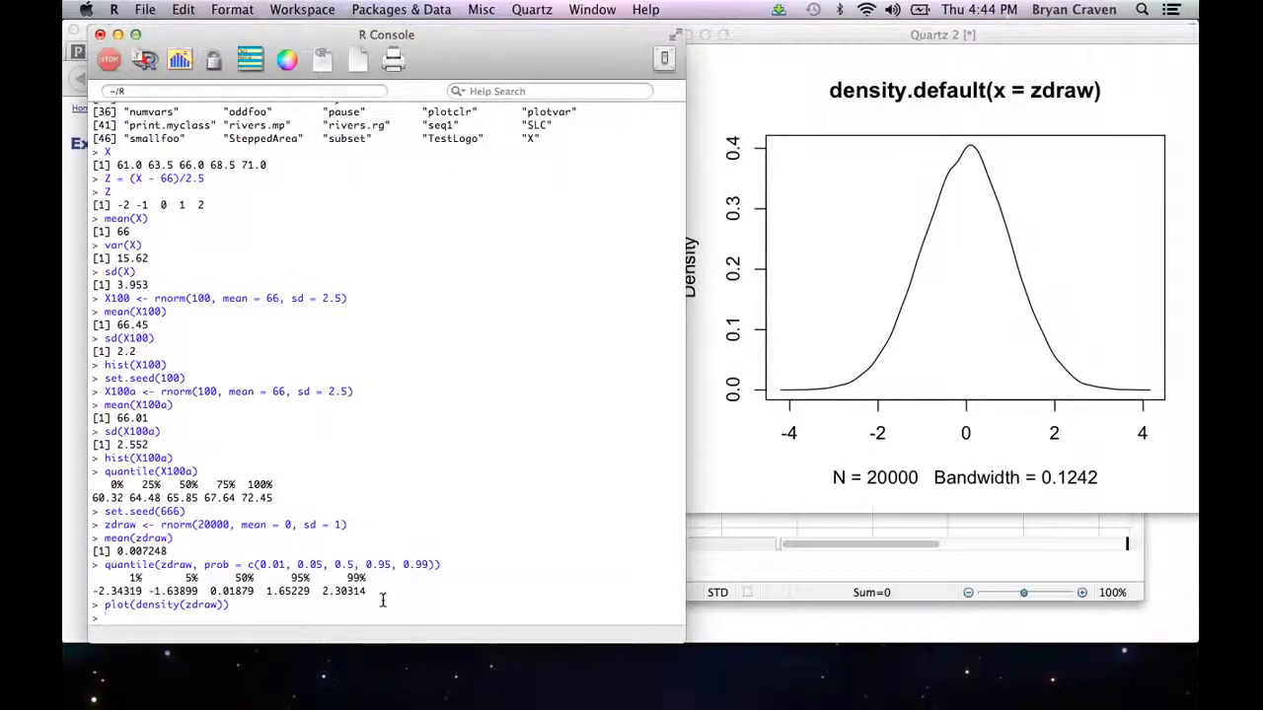
type("getwd()")
key("Return")
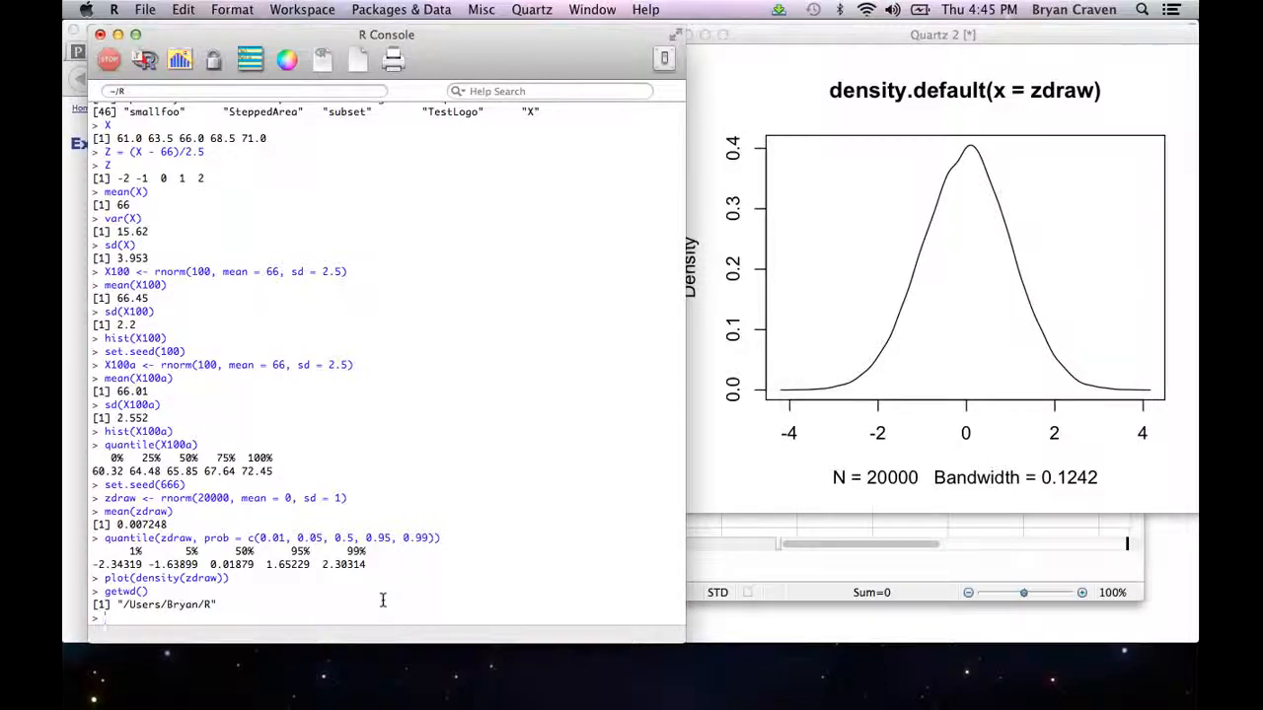
Step: Try to set the working directory with setwd() to the R/intro folder in the home directory, omitting the path's leading slash
type("setwd(\"Users")
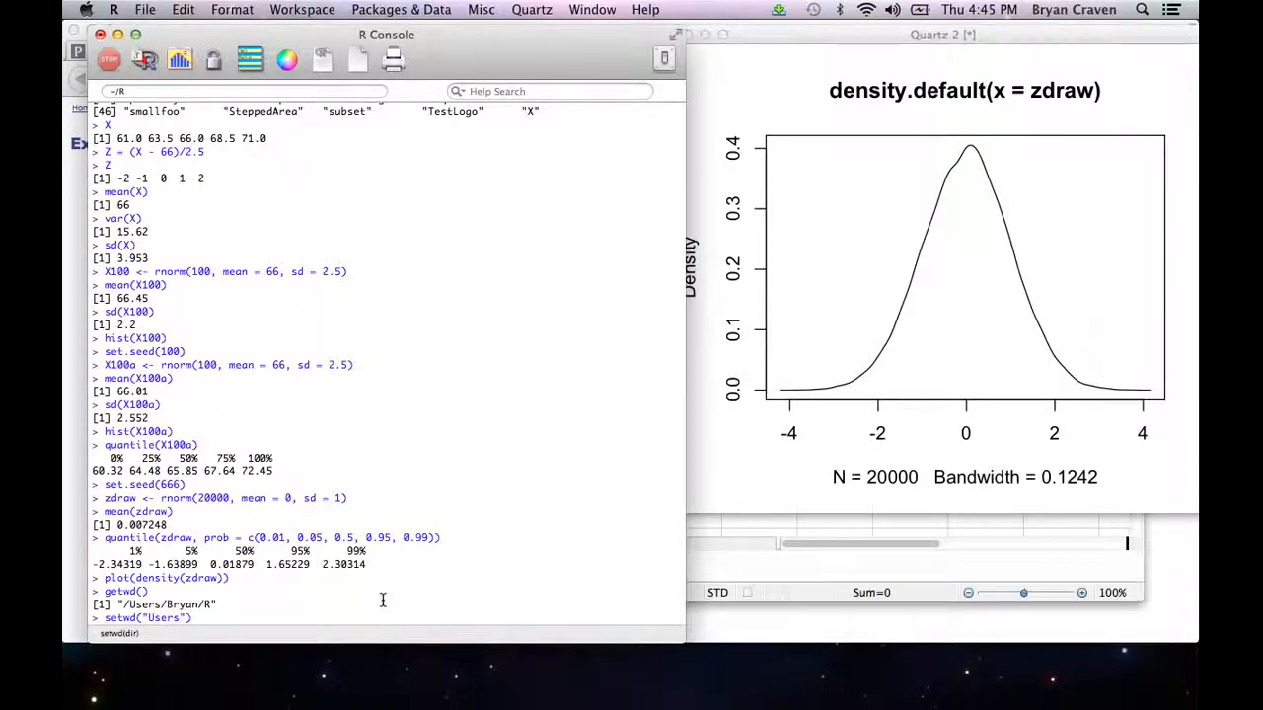
type("/Bryan/R/intro")
key("Return")
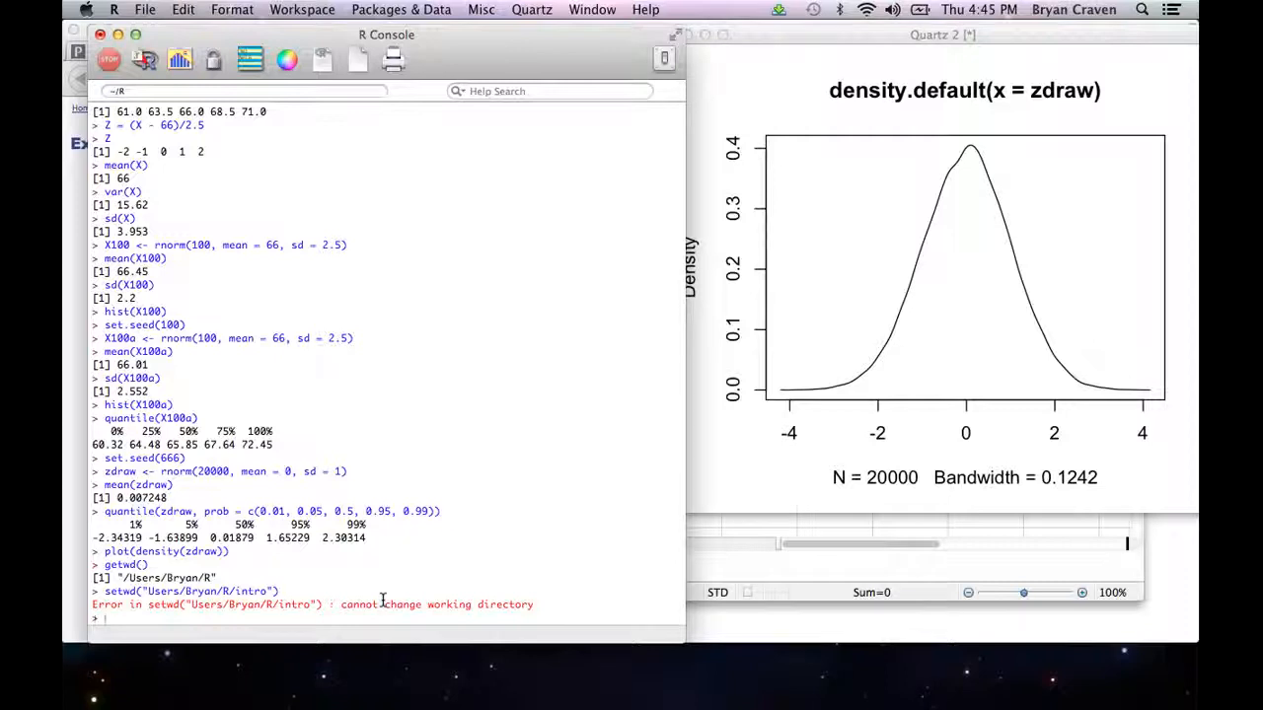
Step: Recall the setwd() command, add the leading slash before Users in the path, and run it
key("Up")
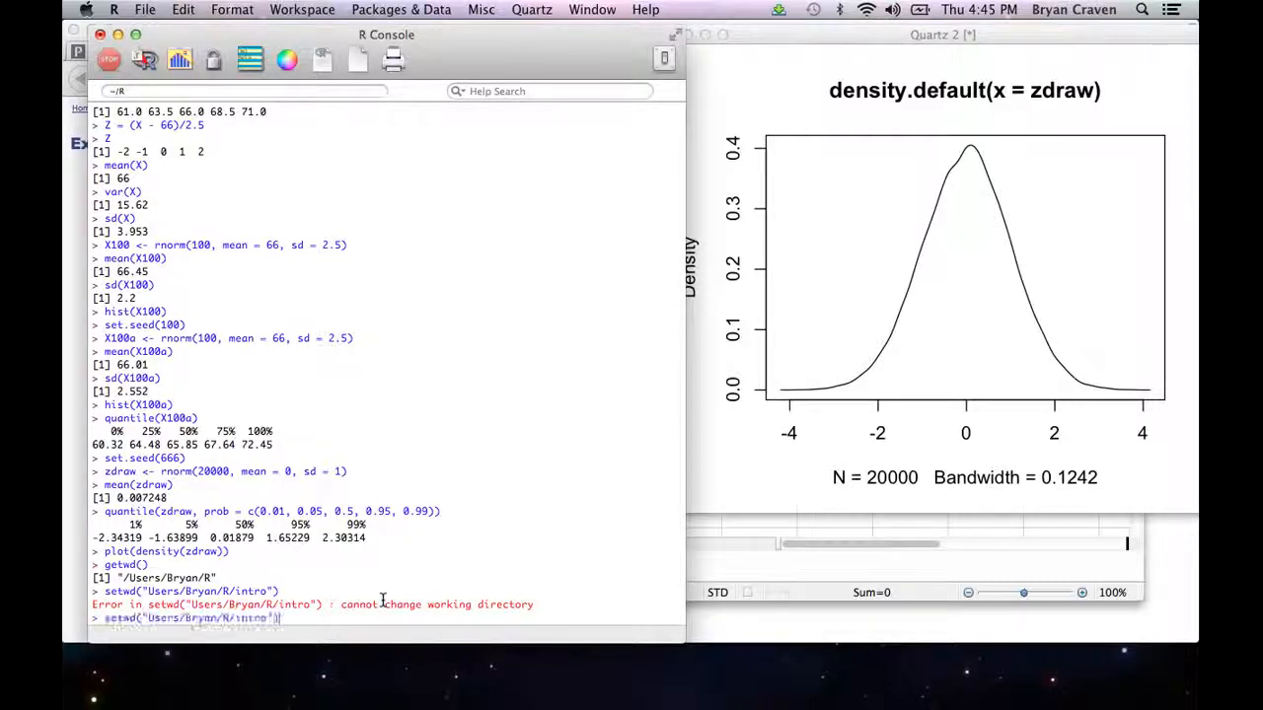
key("Left")
key("Left")
key("Left")
key("Left")
key("Left")
key("Left")
key("Left")
key("Left")
key("Left")
key("Left")
key("Left")
key("Left")
key("Left")
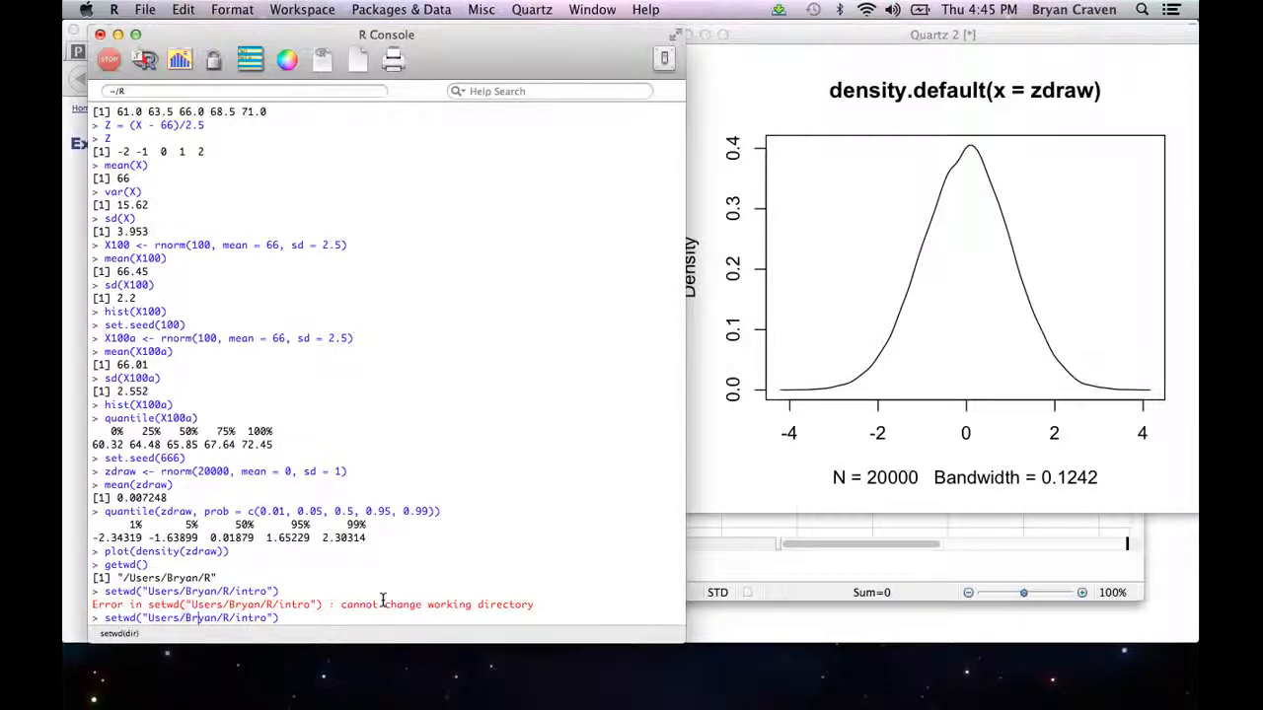
key("Left")
key("Left")
key("Left")
key("Left")
key("Left")
key("Left")
key("Left")
key("Left")
type("/")
key("Return")
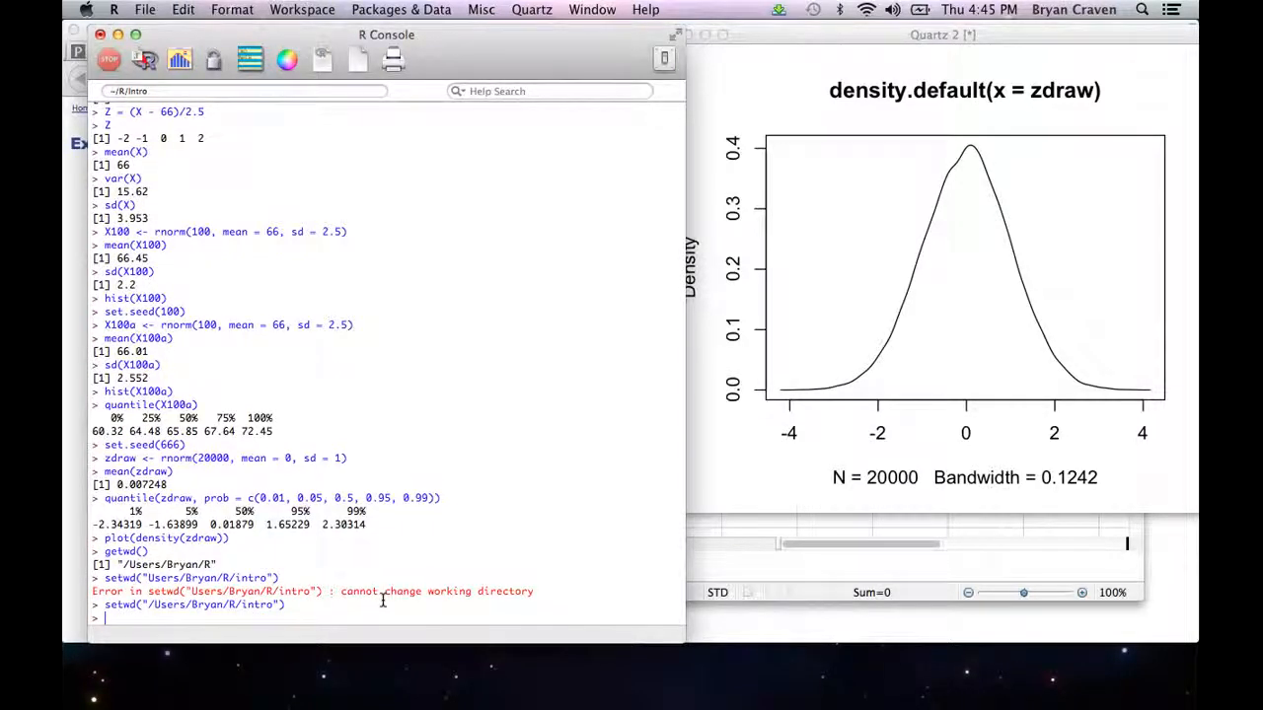
Step: List the files in the working directory with dir()
type("dir()")
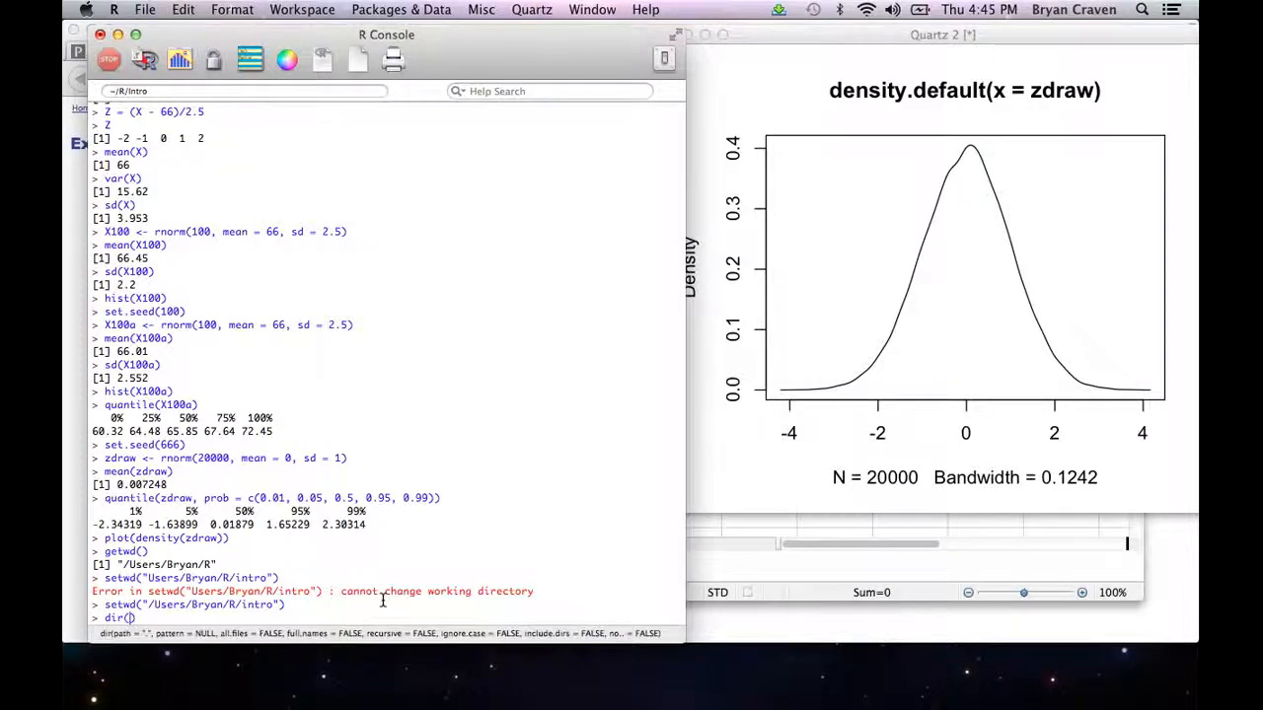
key("Return")
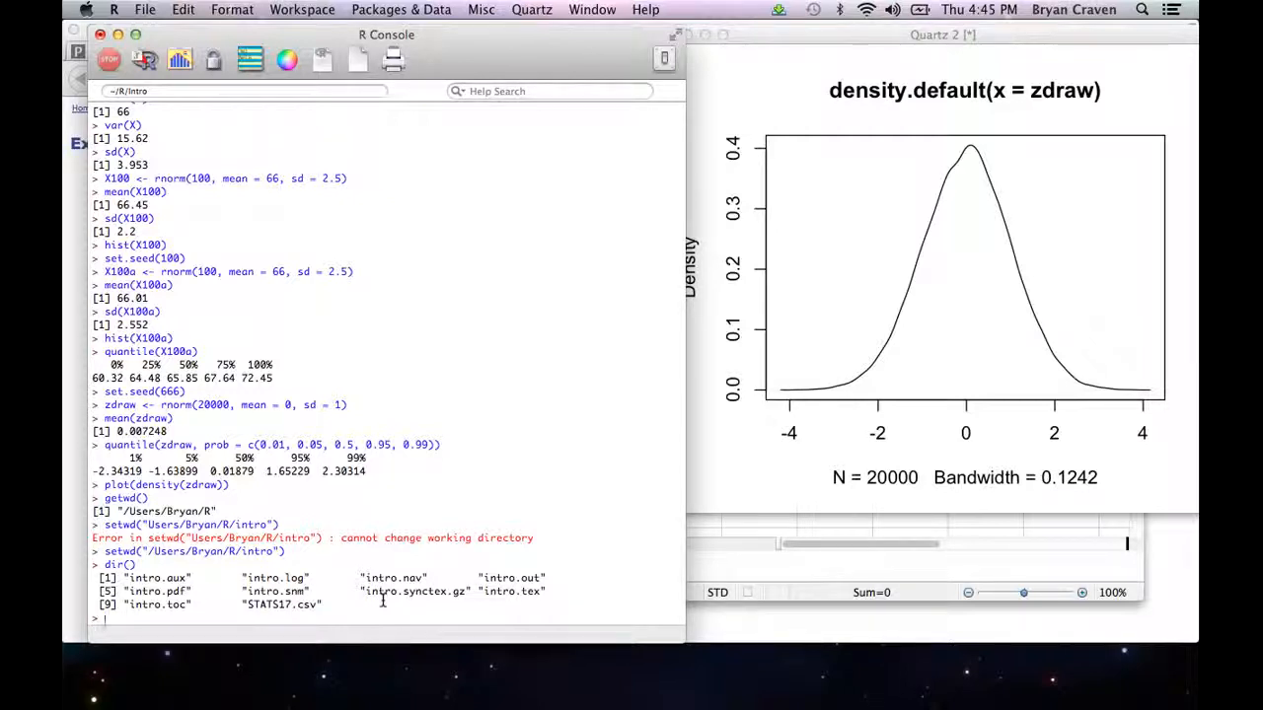
Step: Import the CSV file with data17 <- read.csv("STATS17.csv", header = T)
type("data17 <- read.csv(")
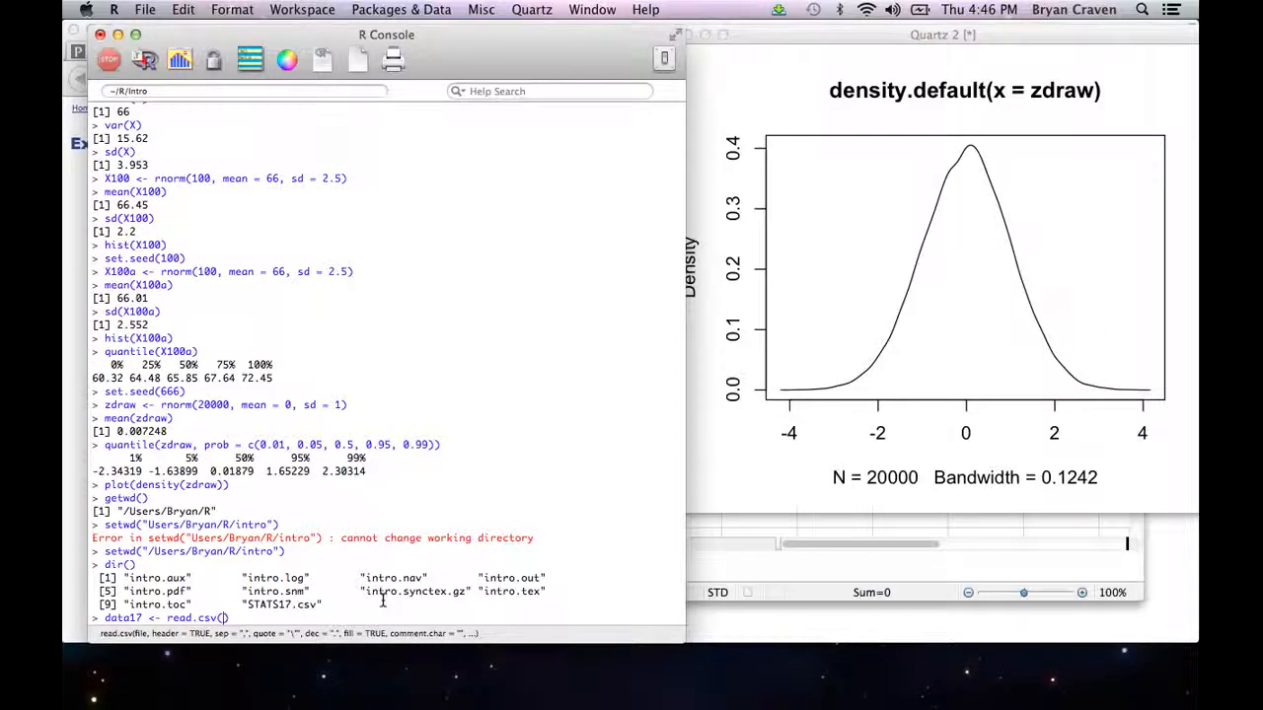
type("\"STATS17.csv")
key("Right")
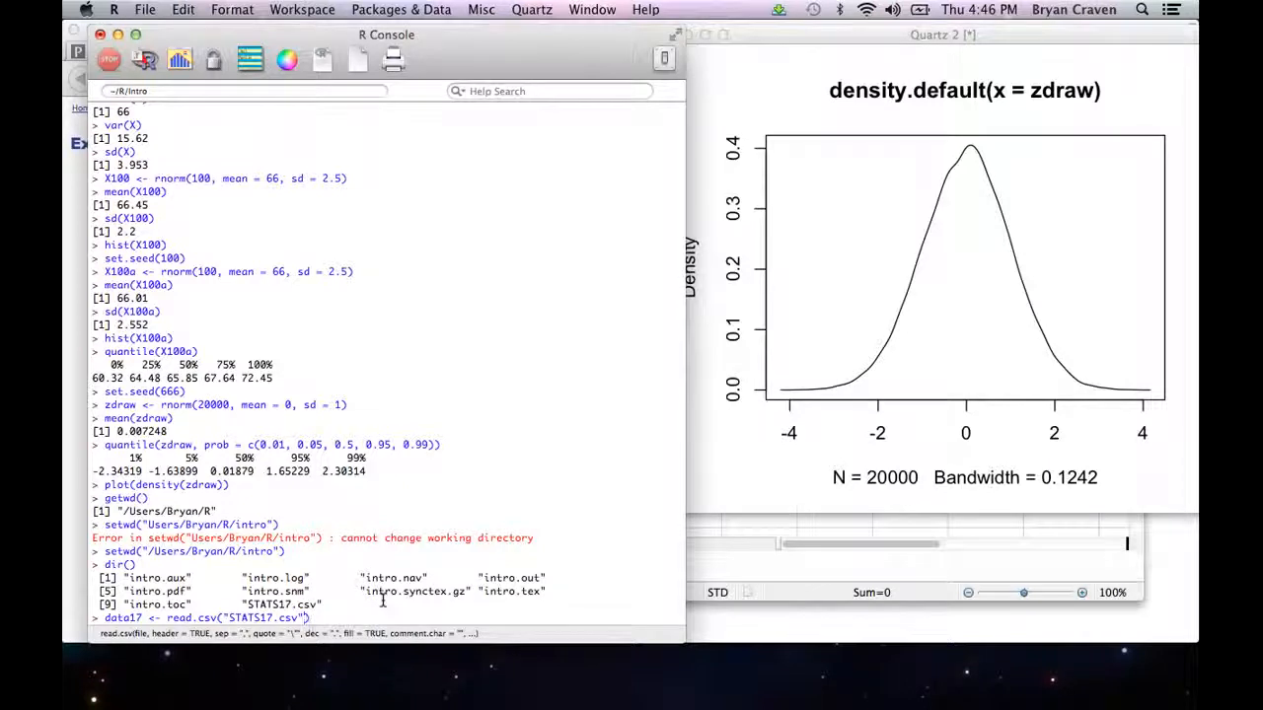
type(", header = T")
key("Return")
Step: Print the whole data17 data frame in the console
type("data")
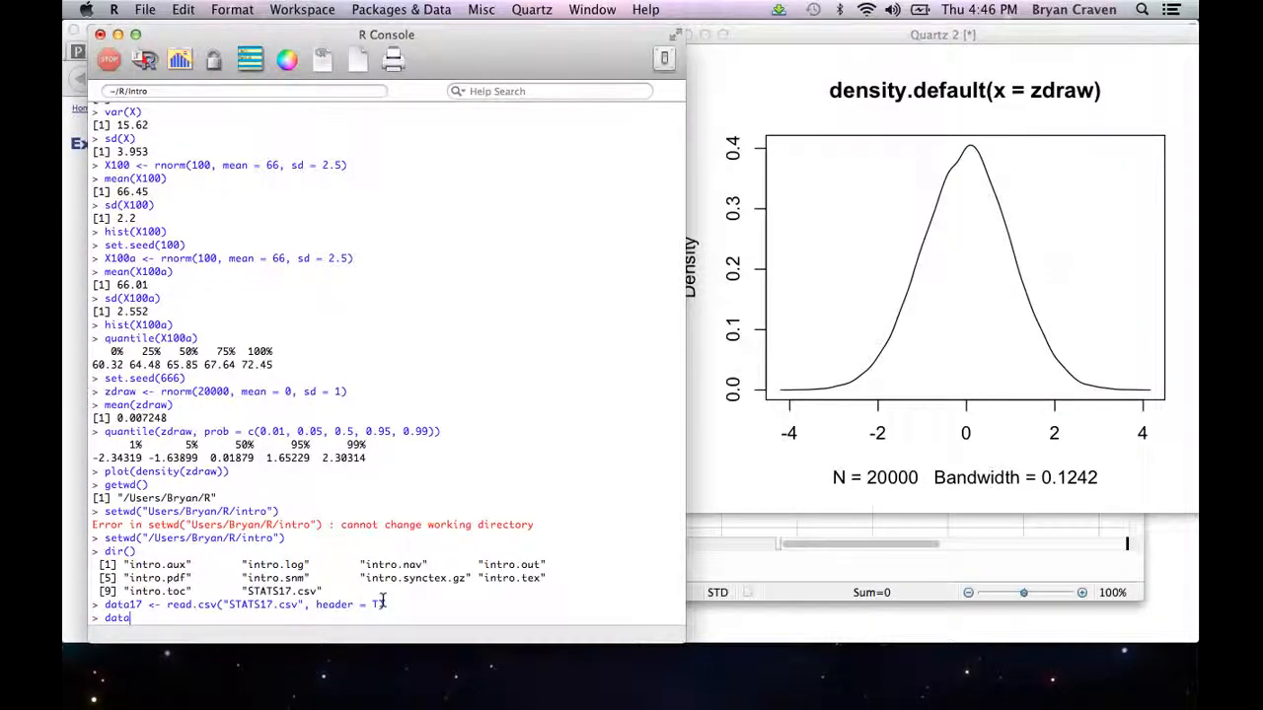
type("17")
key("Return")
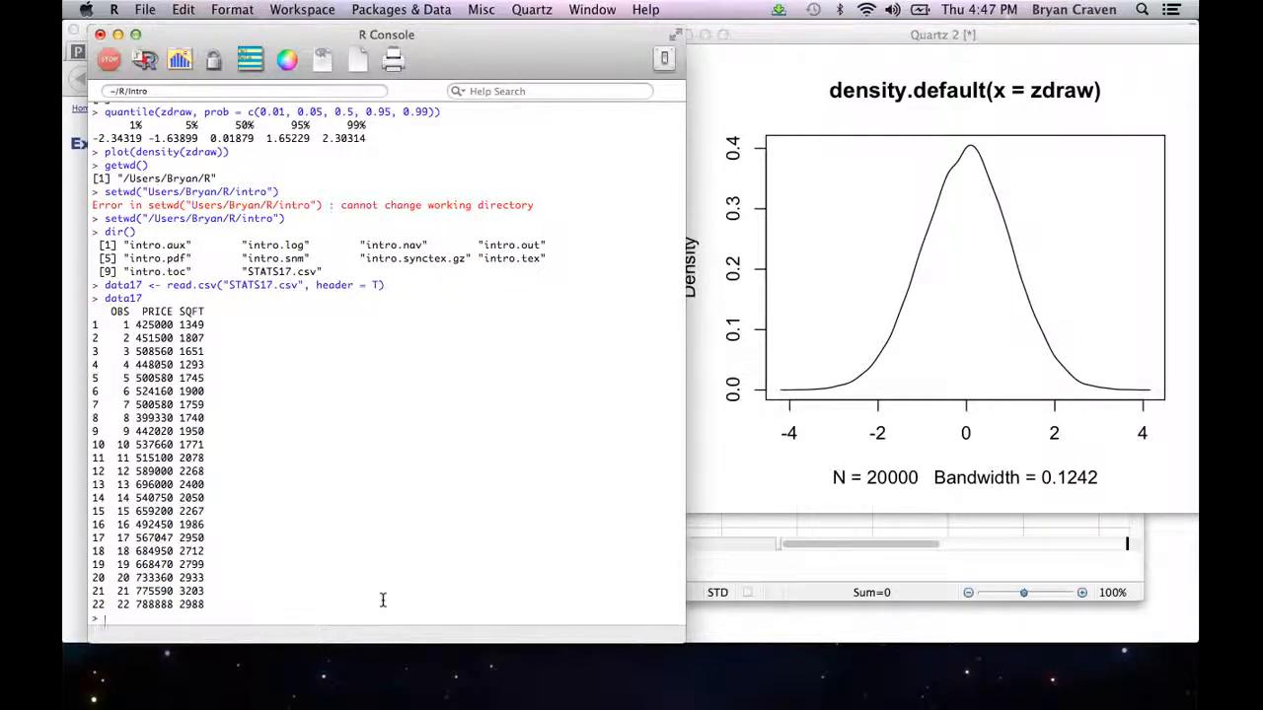
Step: Show the first and last rows of the data set with head(data17) and tail(data17)
type("d()")
type("data17")
key("Return")
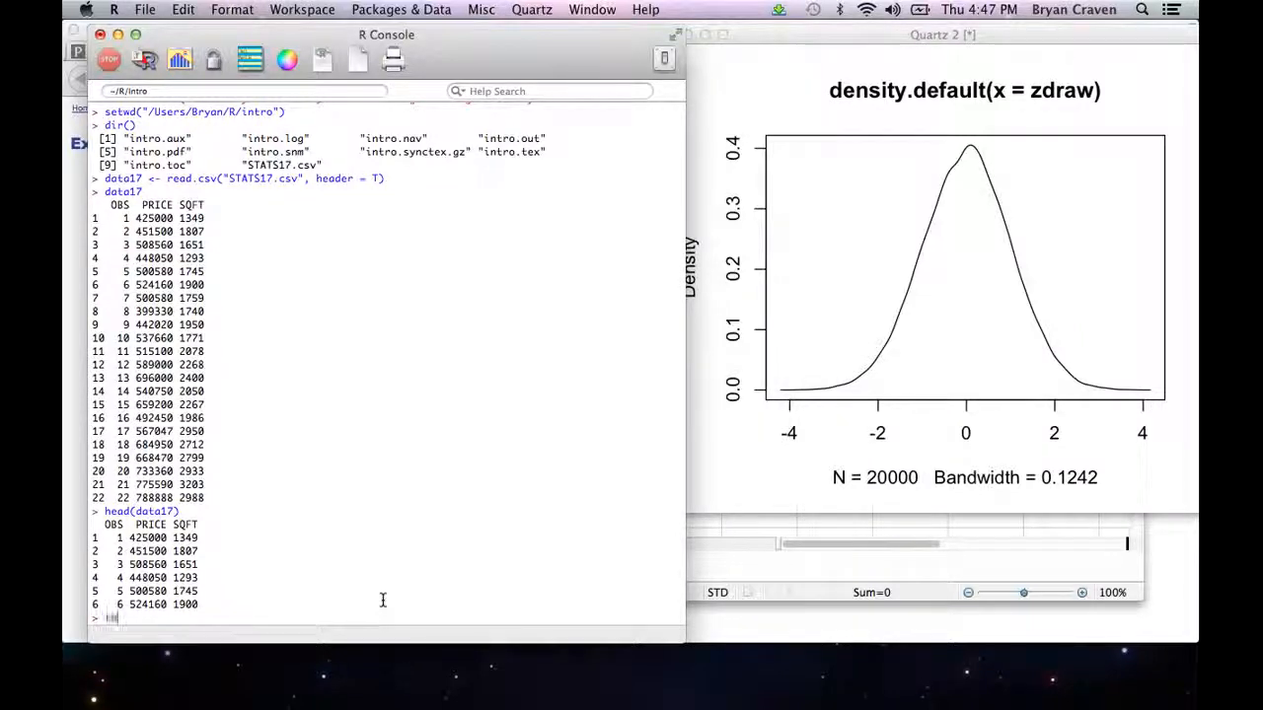
type("tail(data17")
key("Return")
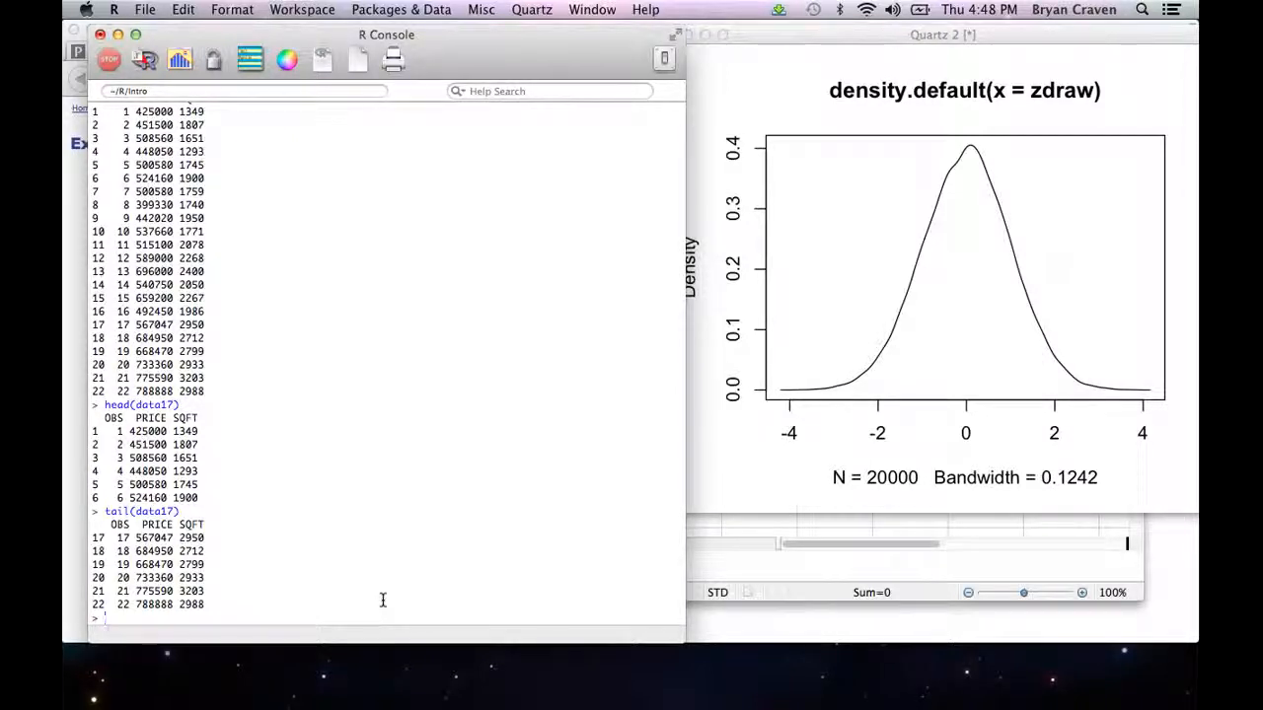
Step: Retrieve the sixth square-footage value by running data17$SQFT[6]
type("data17$SQFT[6")
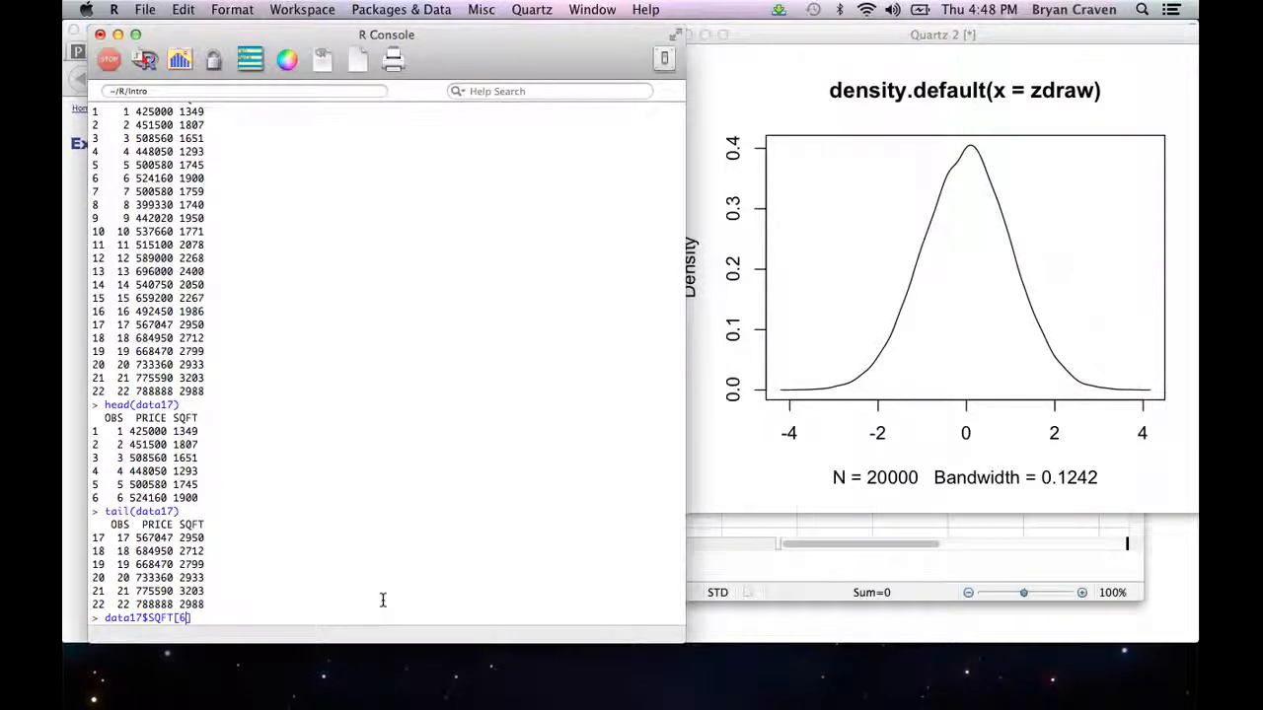
key("Return")
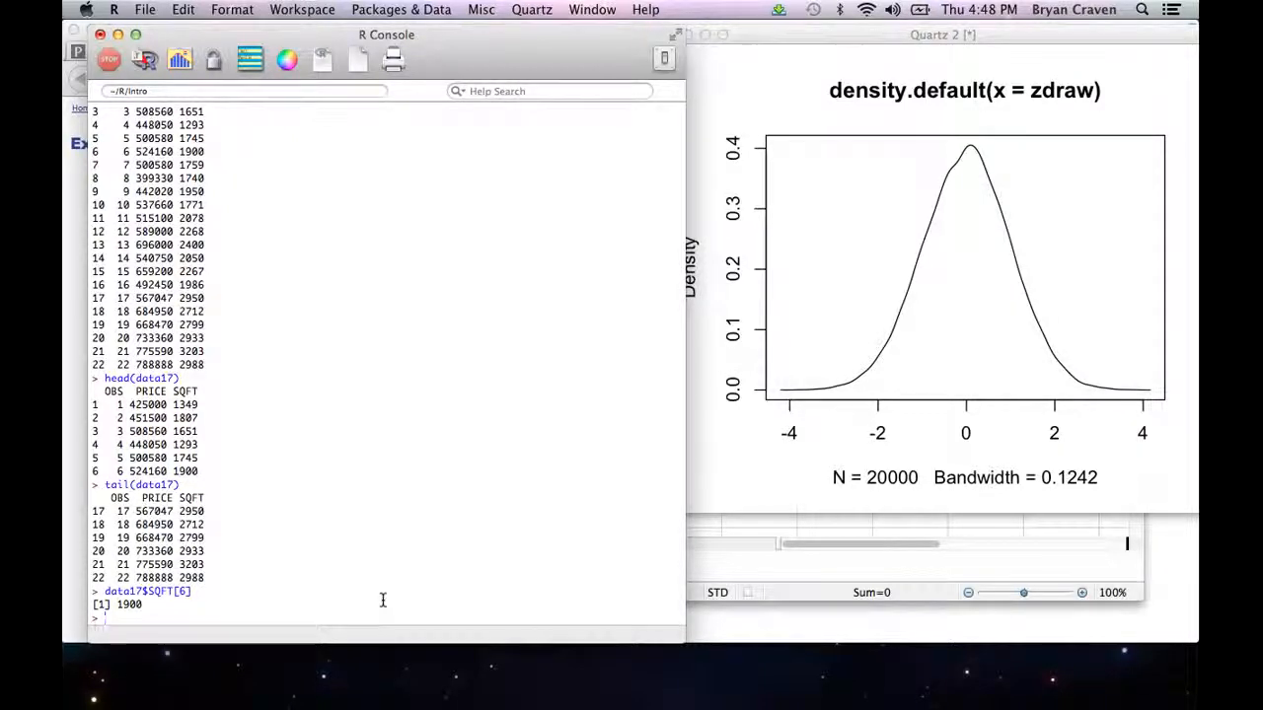
Step: Retrieve the same entry by row and column name with data17["6","SQFT"]
type("data17[\"")
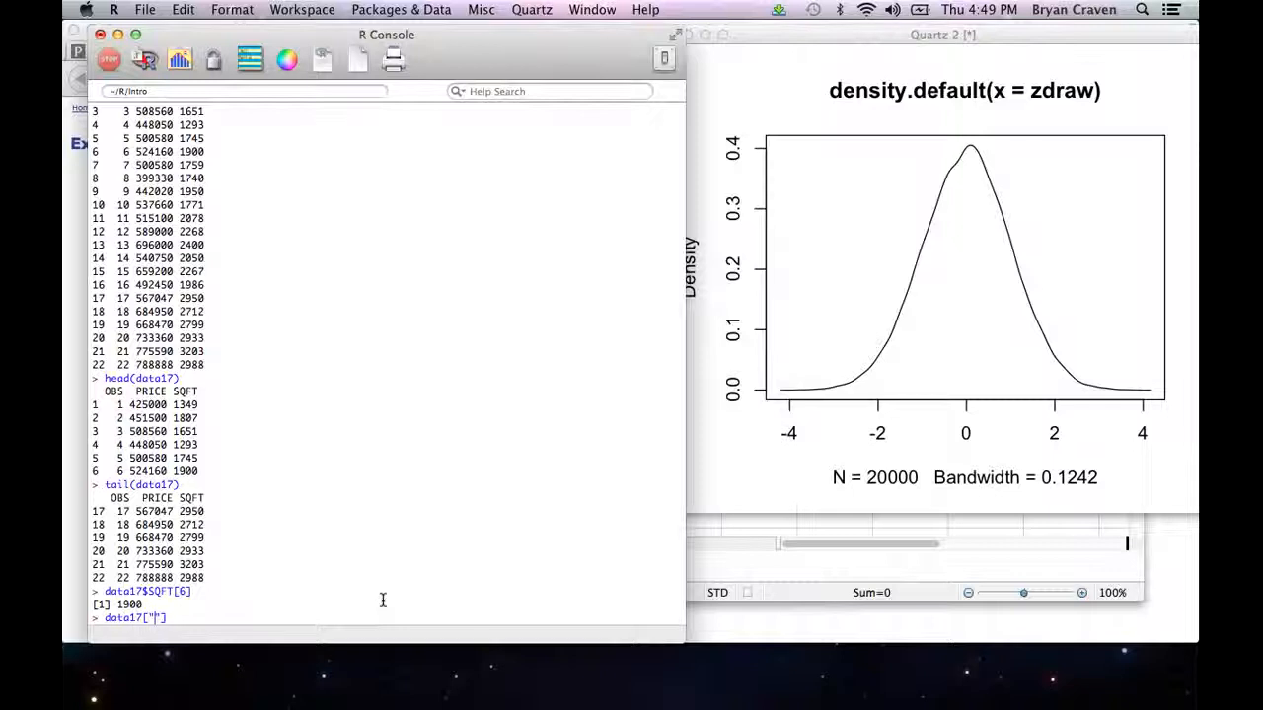
type("6\",\"SQ")
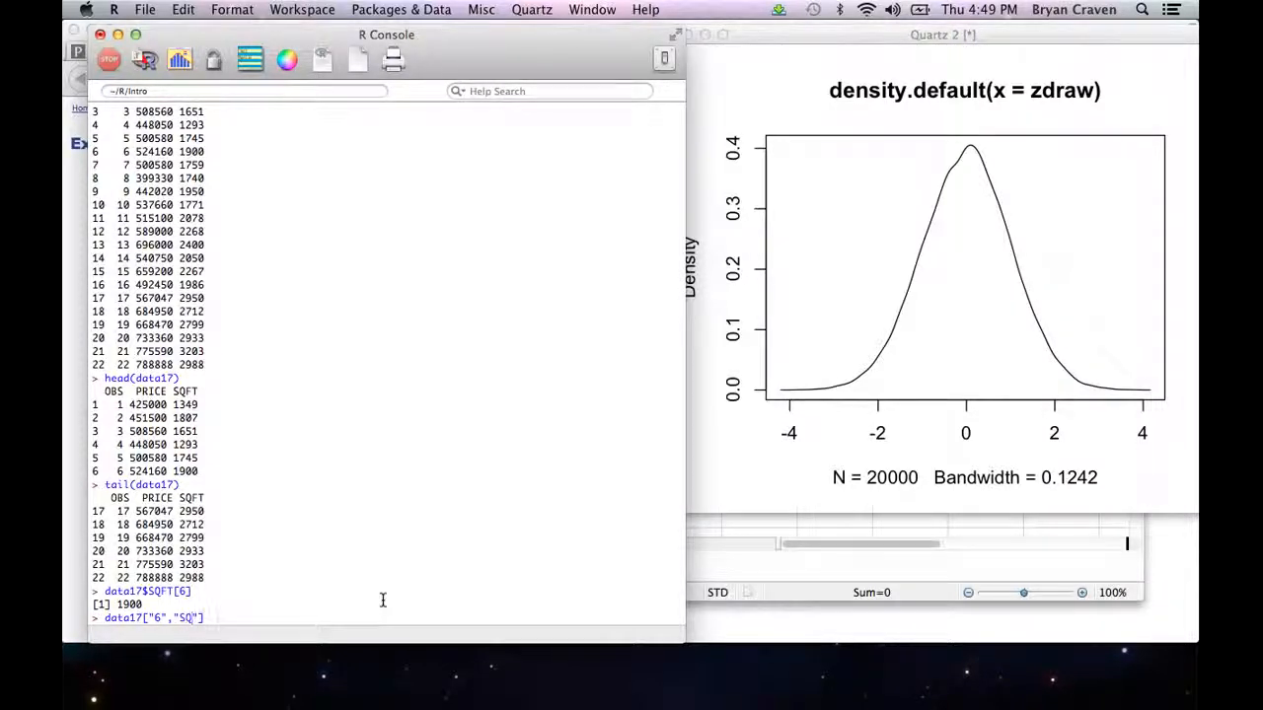
type("FT")
key("Return")
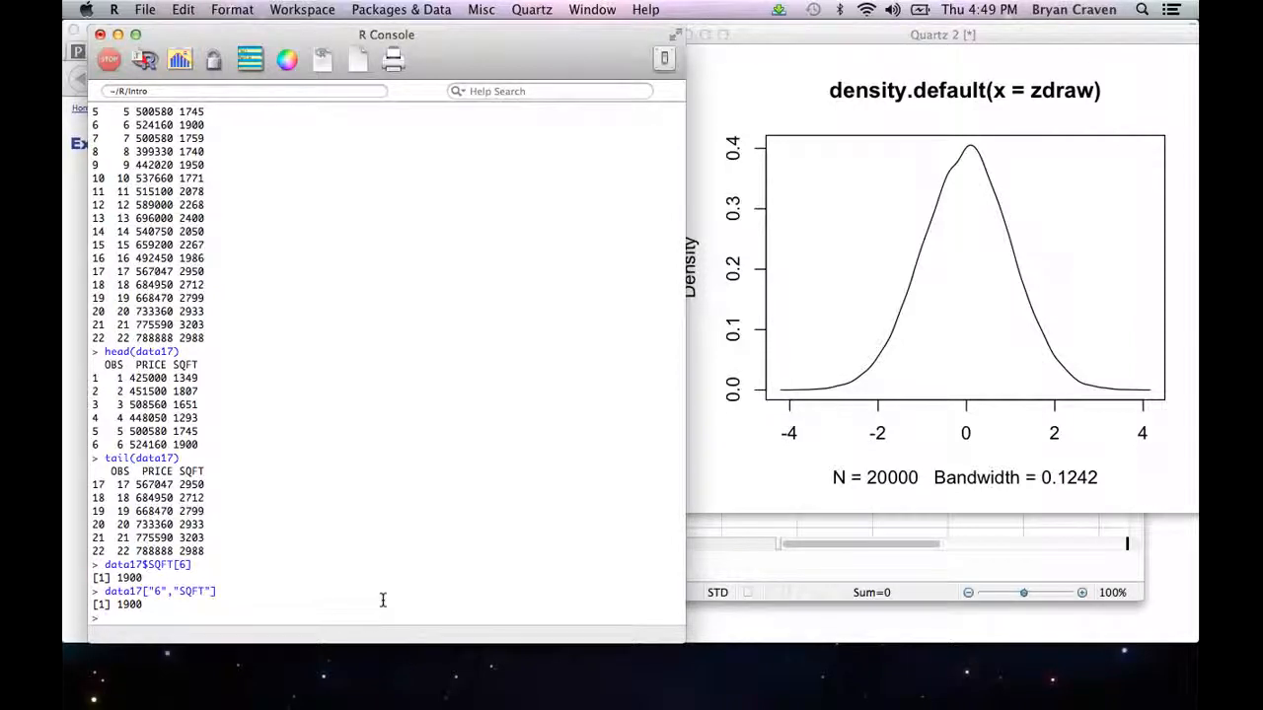
Step: Compute summary statistics for every column with summary(data17)
type("summar")
type("y(")
type("data")
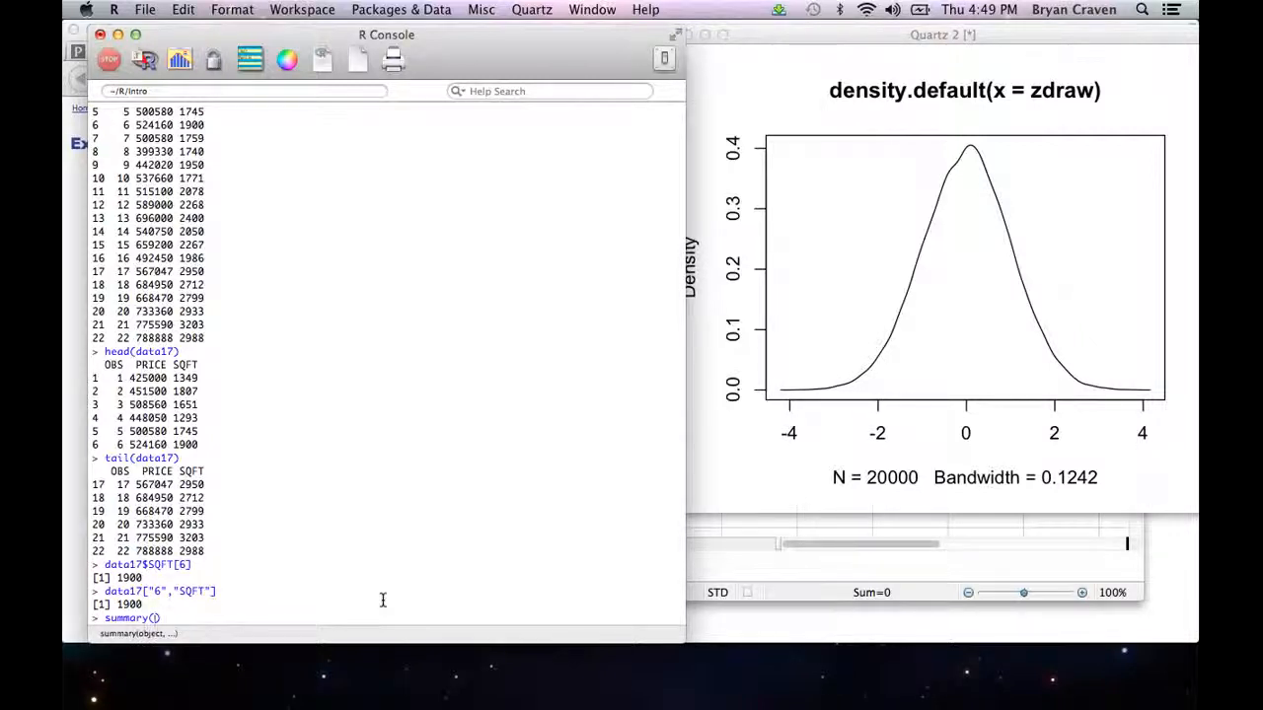
type("17")
key("Return")
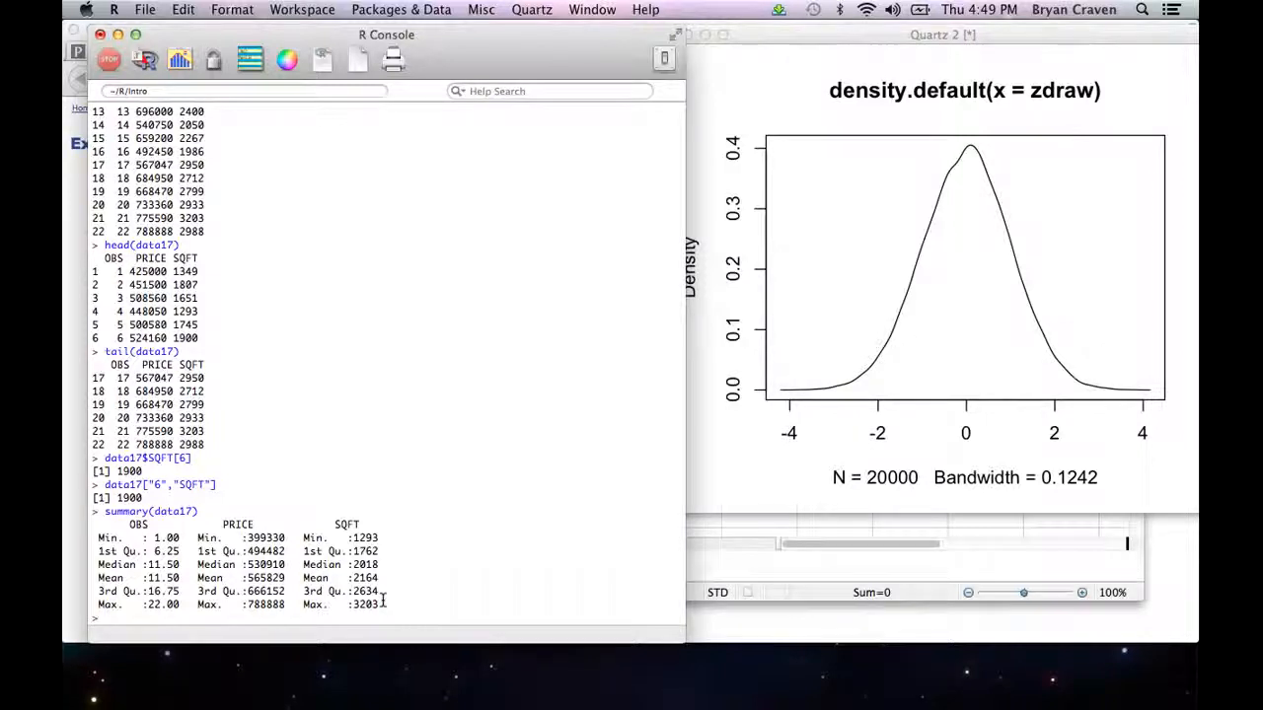
Step: Draw a scatter plot of price against square footage with plot(data17$SQFT, data17$PRICE)
type("plot(data17")
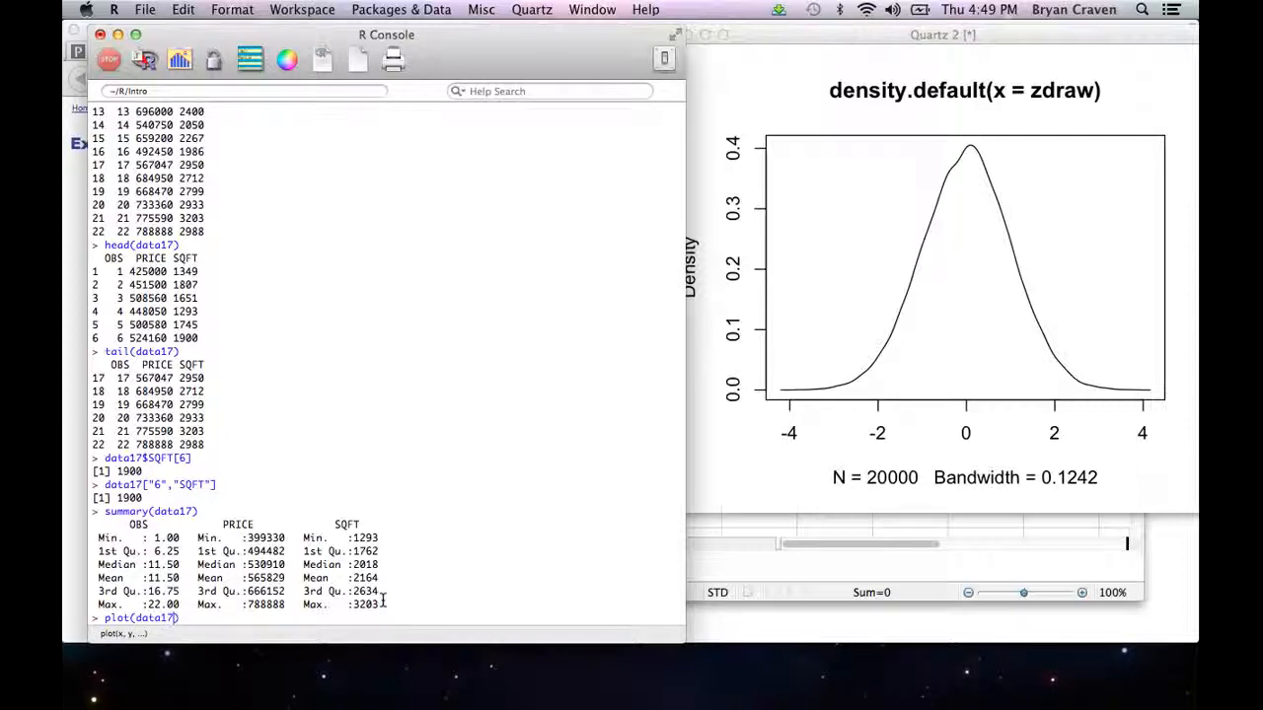
type(")")
key("Left")
type("$SQFT, data17$")
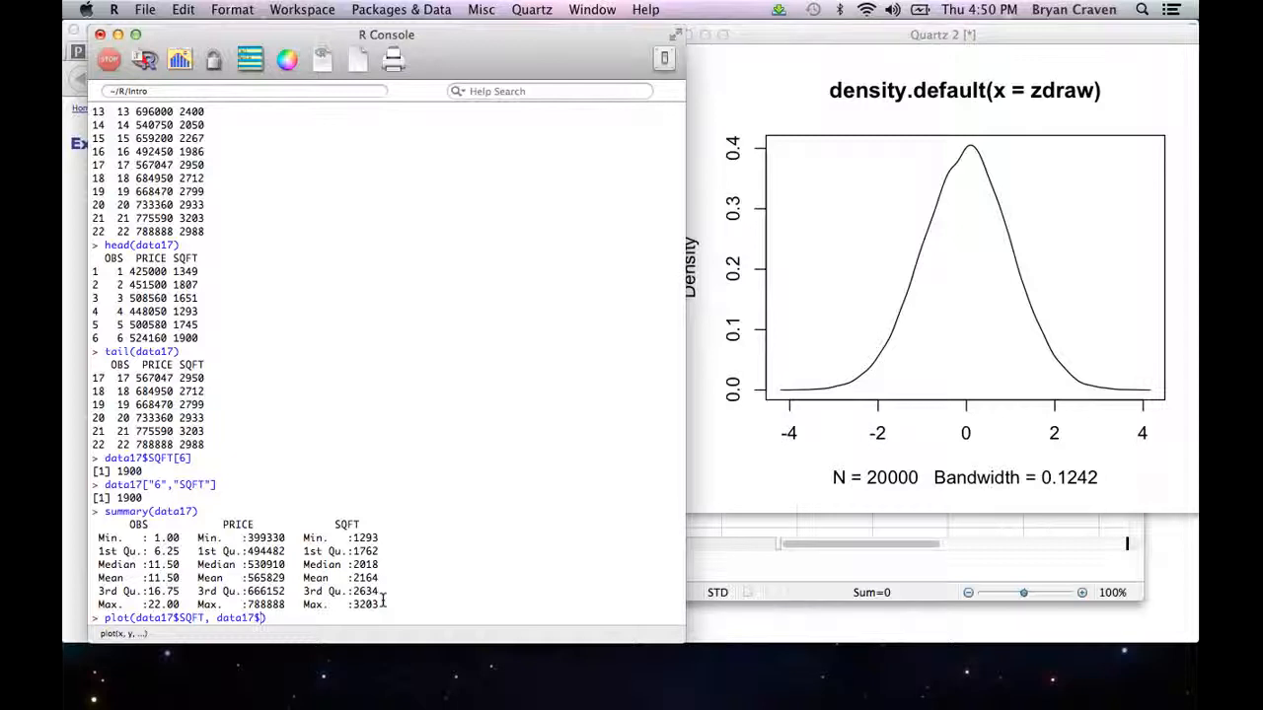
type("PRICE")
key("Return")
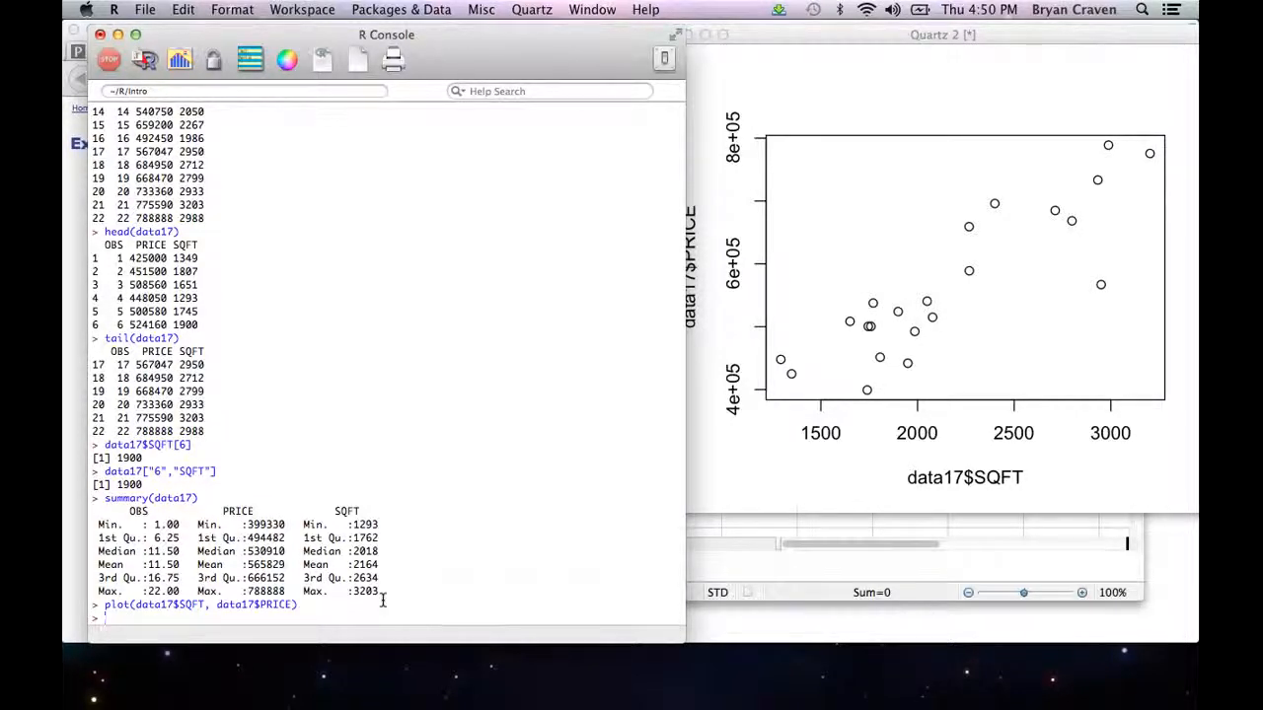
Step: Attach the data set with attach(data17) and redraw the scatter plot using only column names, plot(SQFT,PRICE)
type("attach(data17")
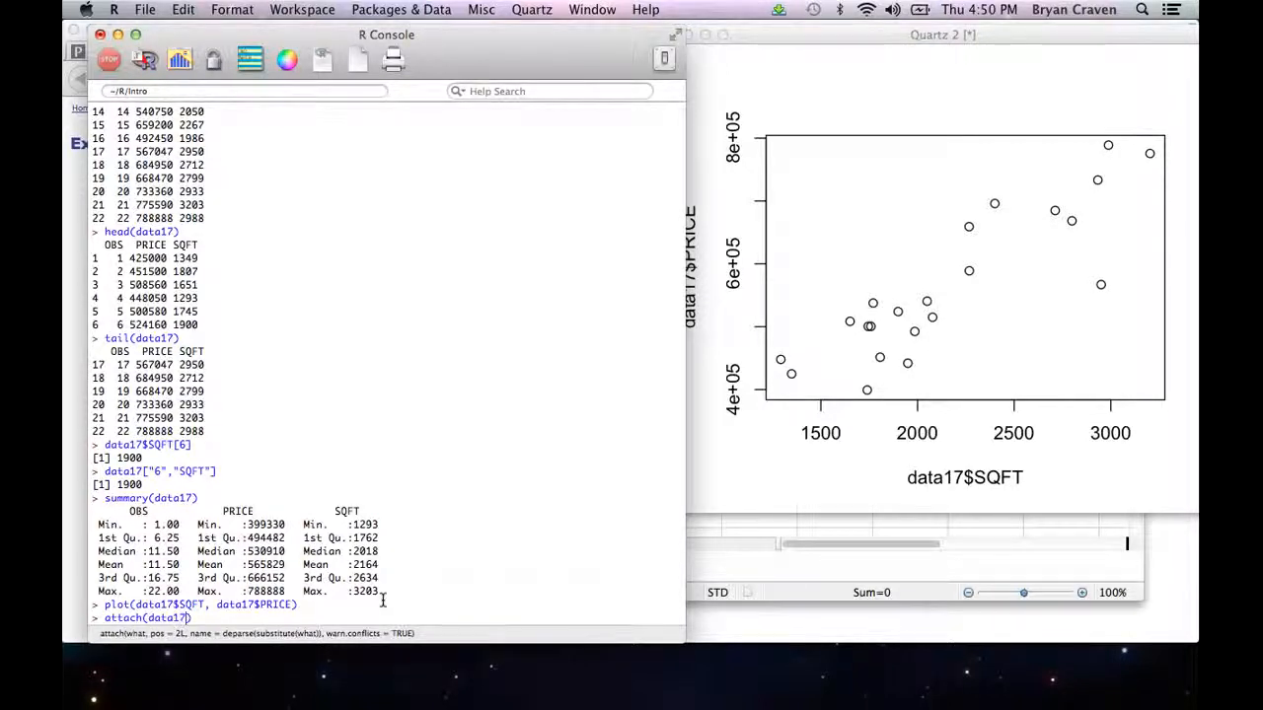
key("Return")
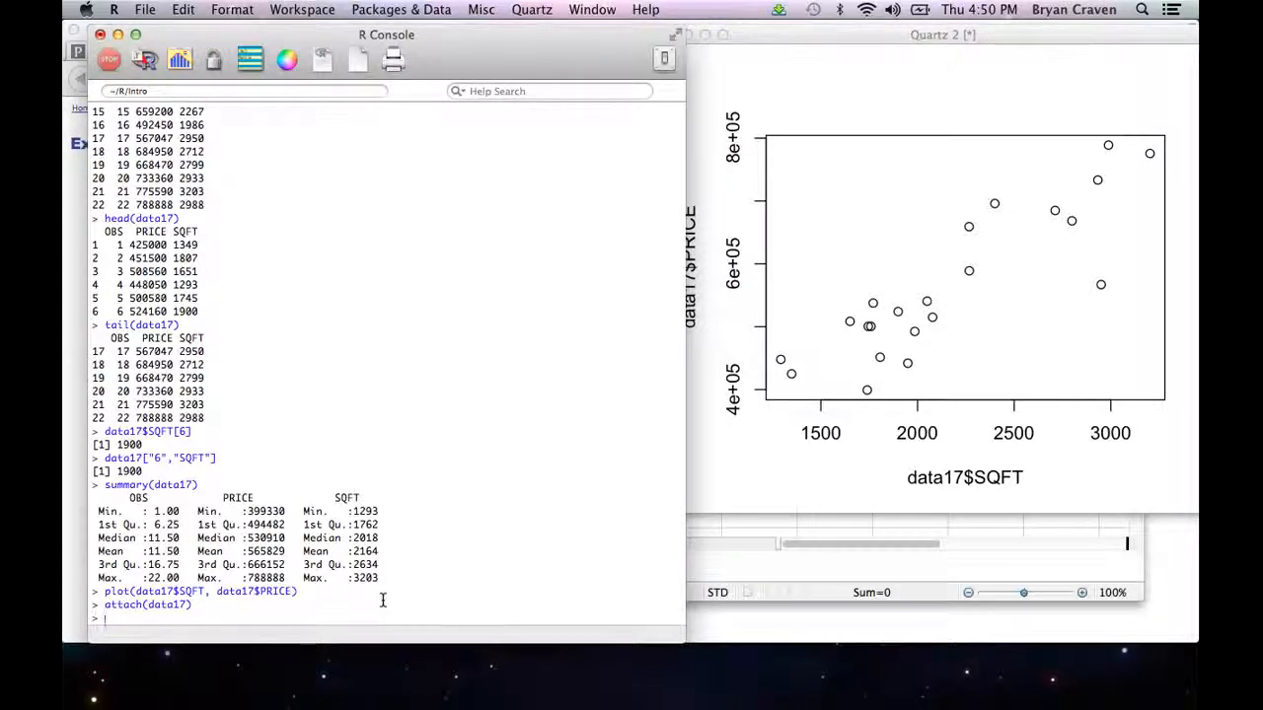
type("plot")
type("(S")
type("QFT,PRICE")
key("Return")
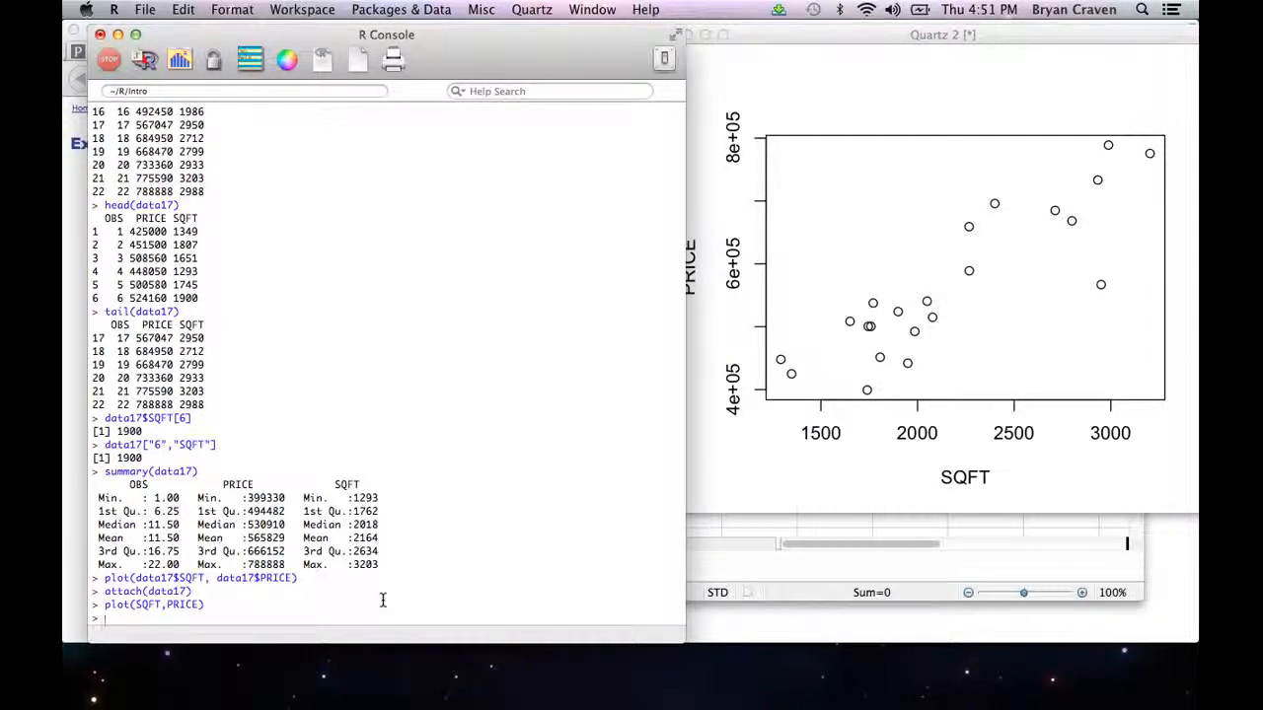
Step: Compute the correlation between square footage and price with cor(SQFT, PRICE)
type("cor(SQFT")
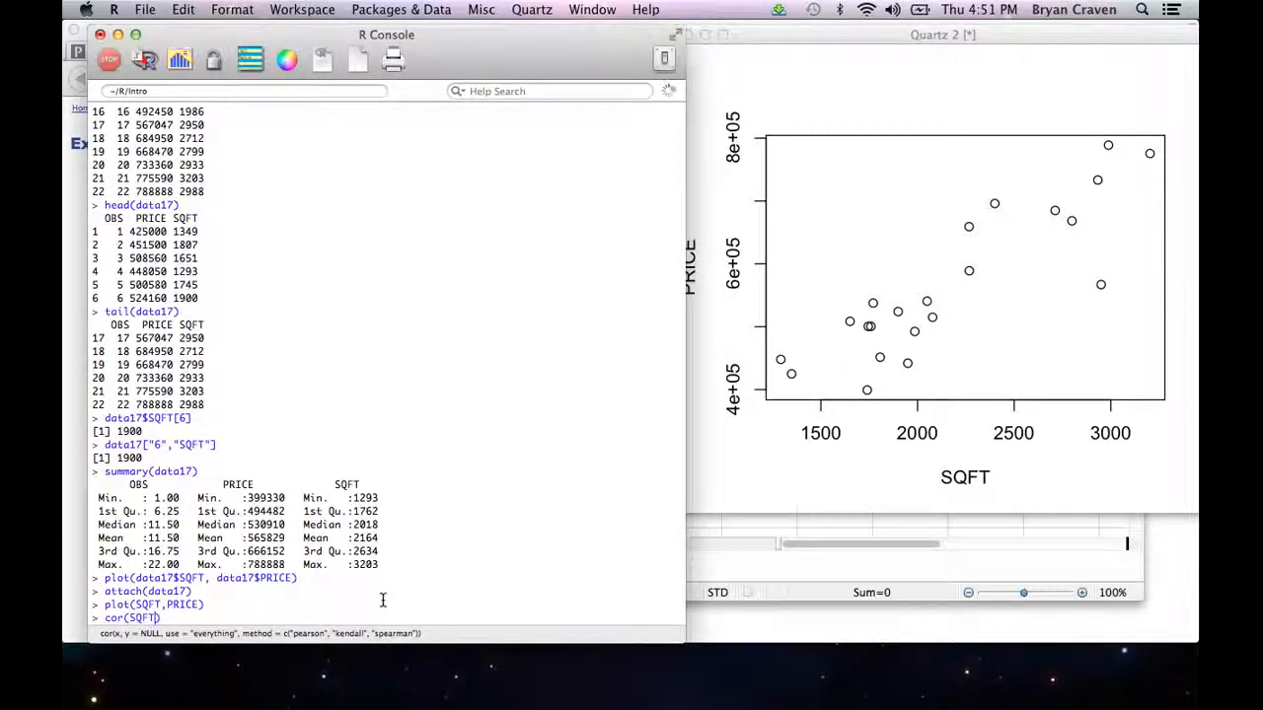
type(", PRICE")
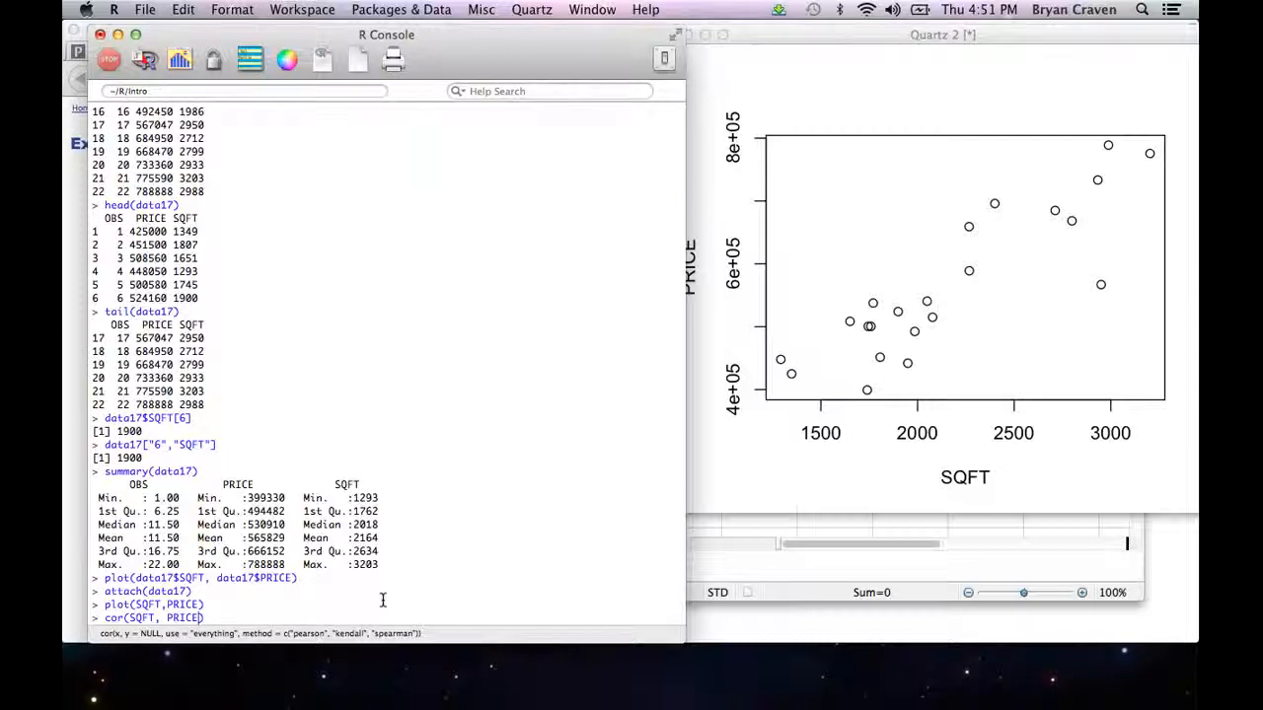
key("Return")
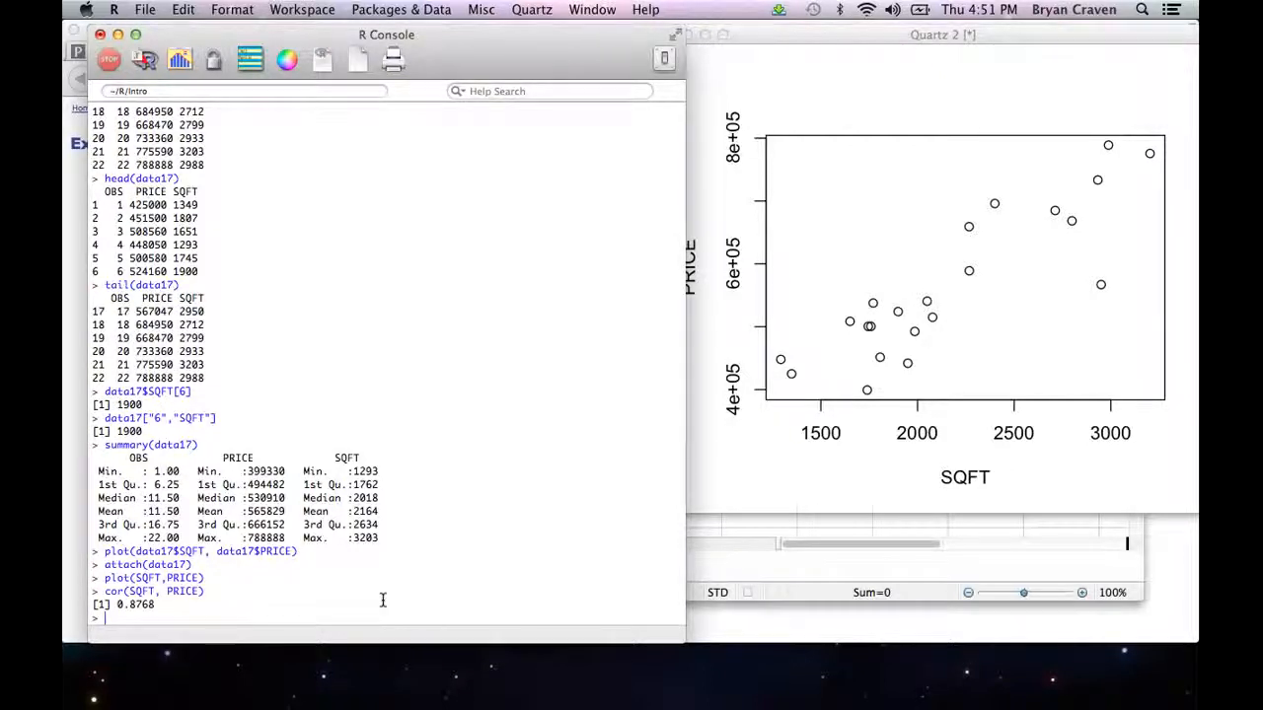
Step: Detach the data set from the search path with detach(data17)
type("deta")
type("ch(data")
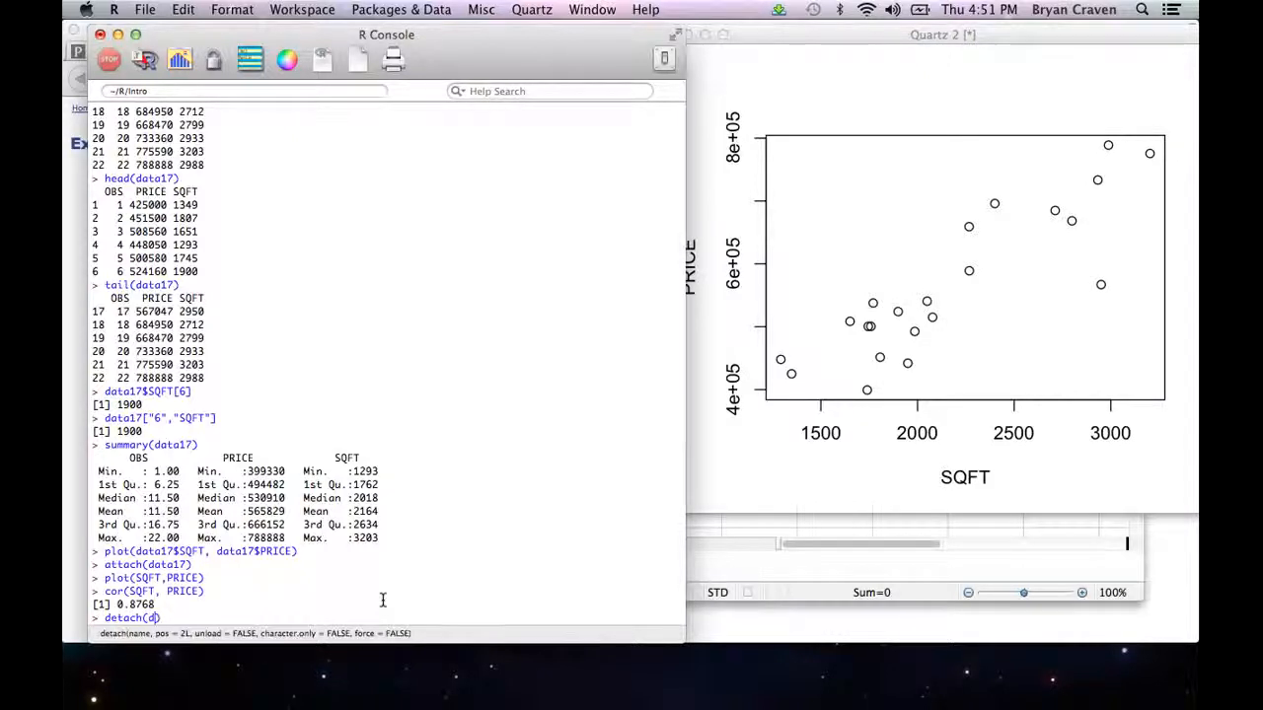
type("17")
key("Return")
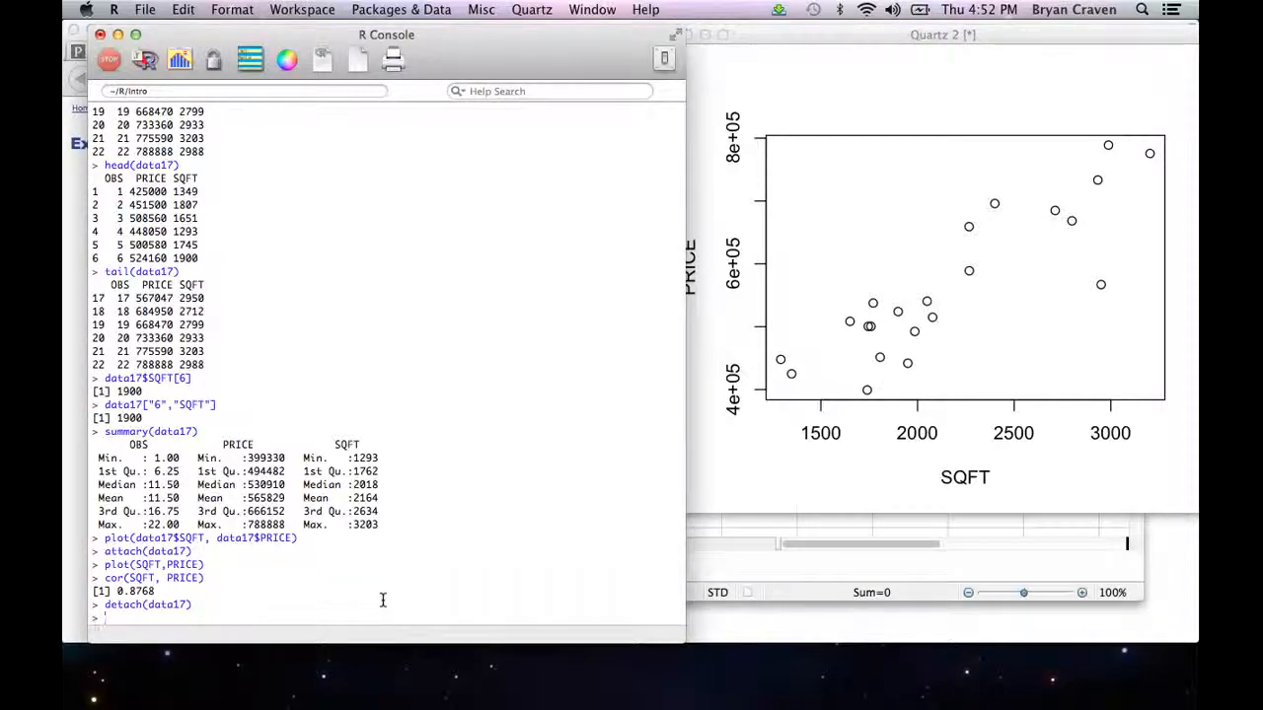
Step: List all objects stored in the workspace with ls()
type("ls(")
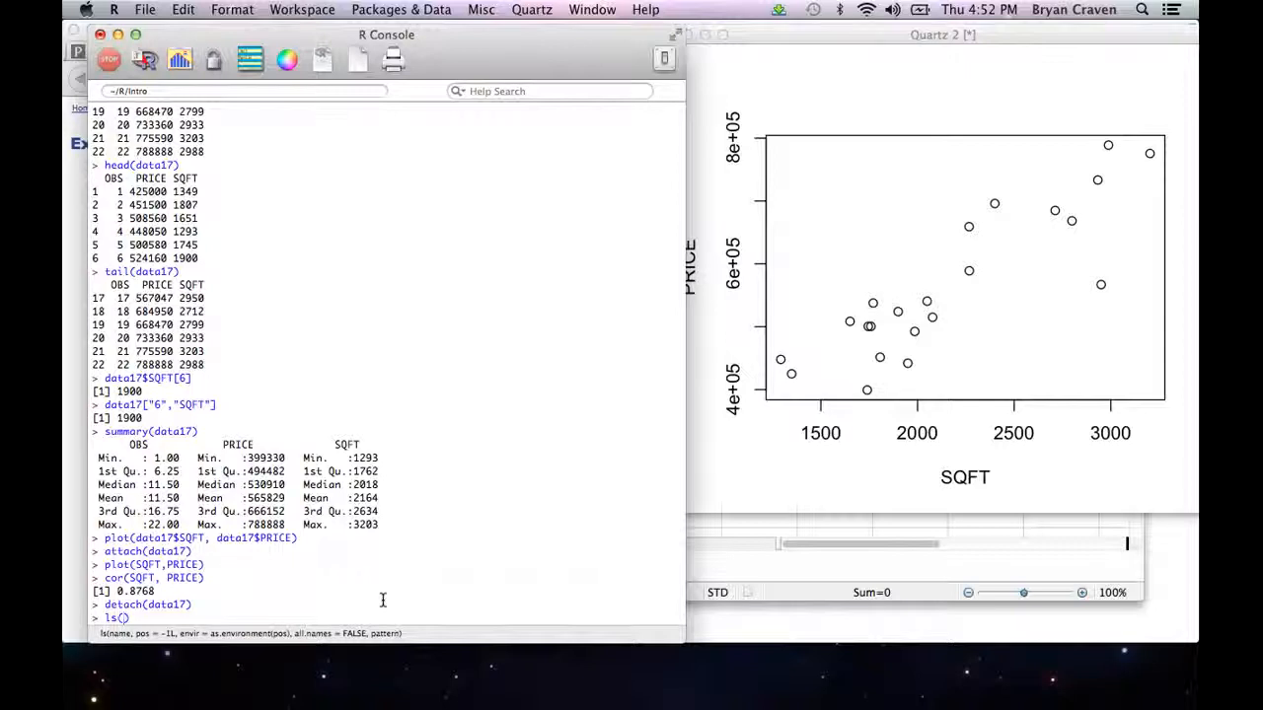
key("Return")
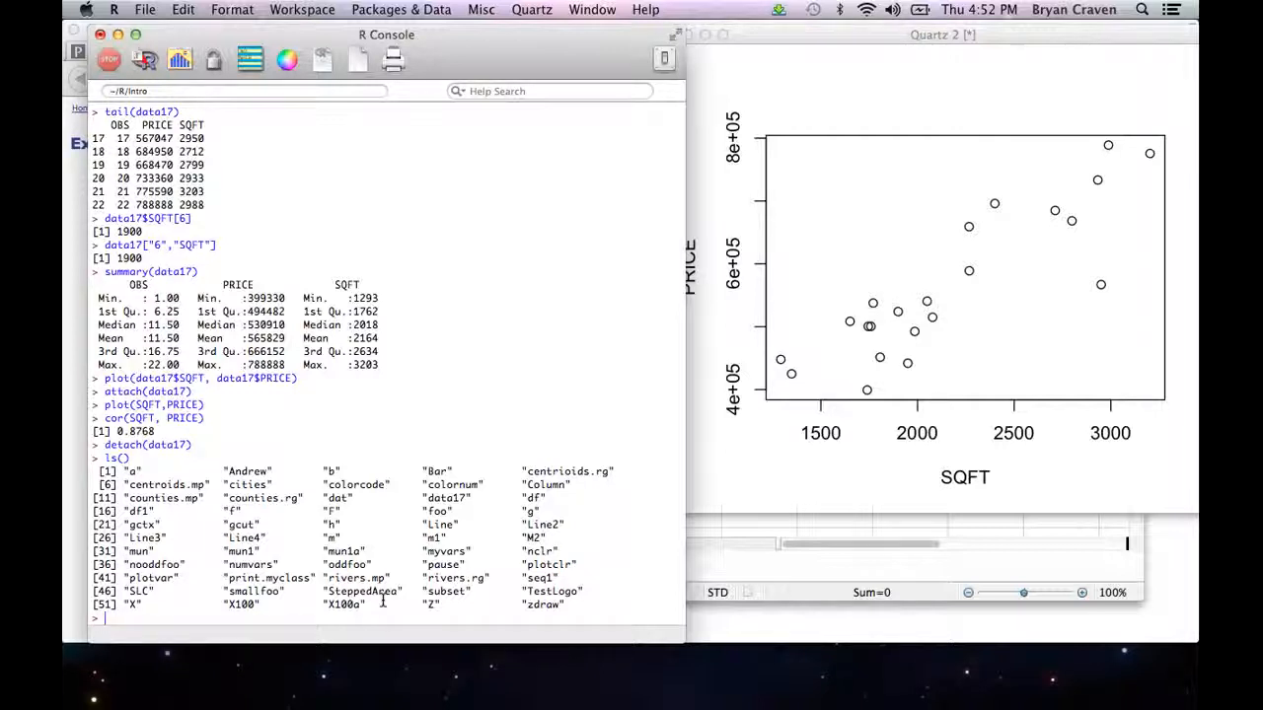
Step: Remove every object from the workspace with rm(list = ls()) and list the workspace again with ls()
type("rm(list = ")
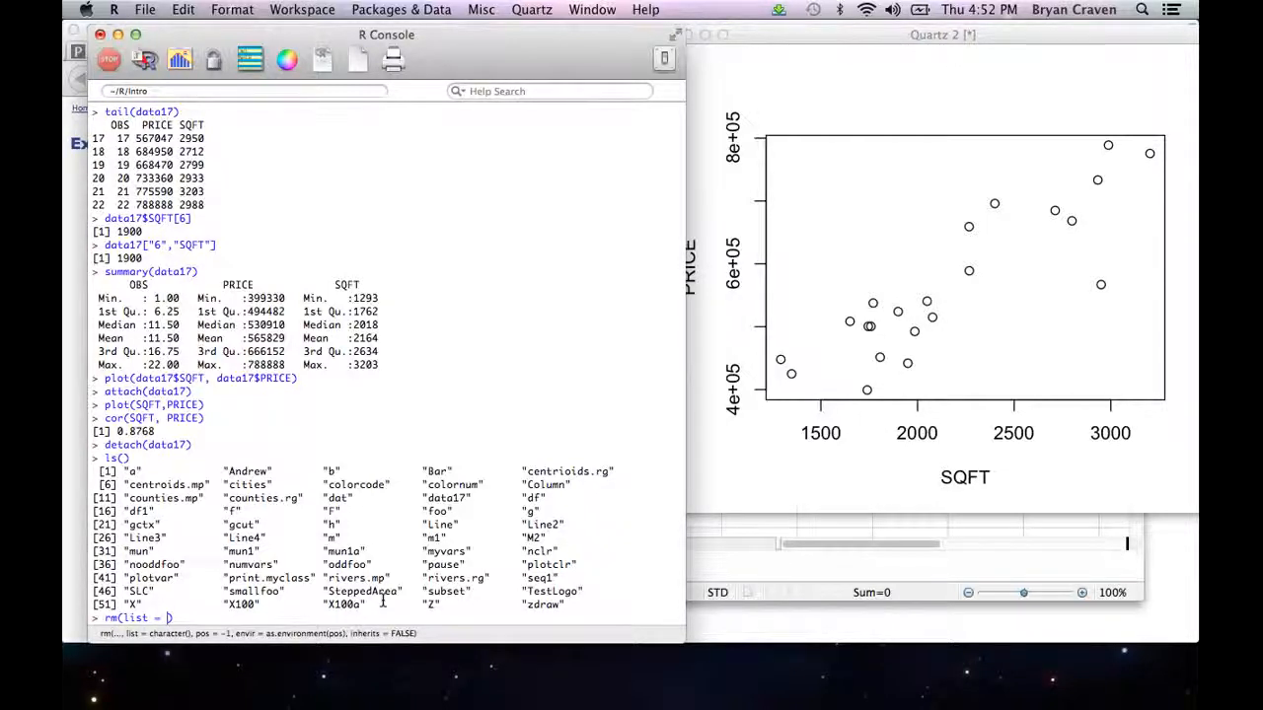
type("ls(")
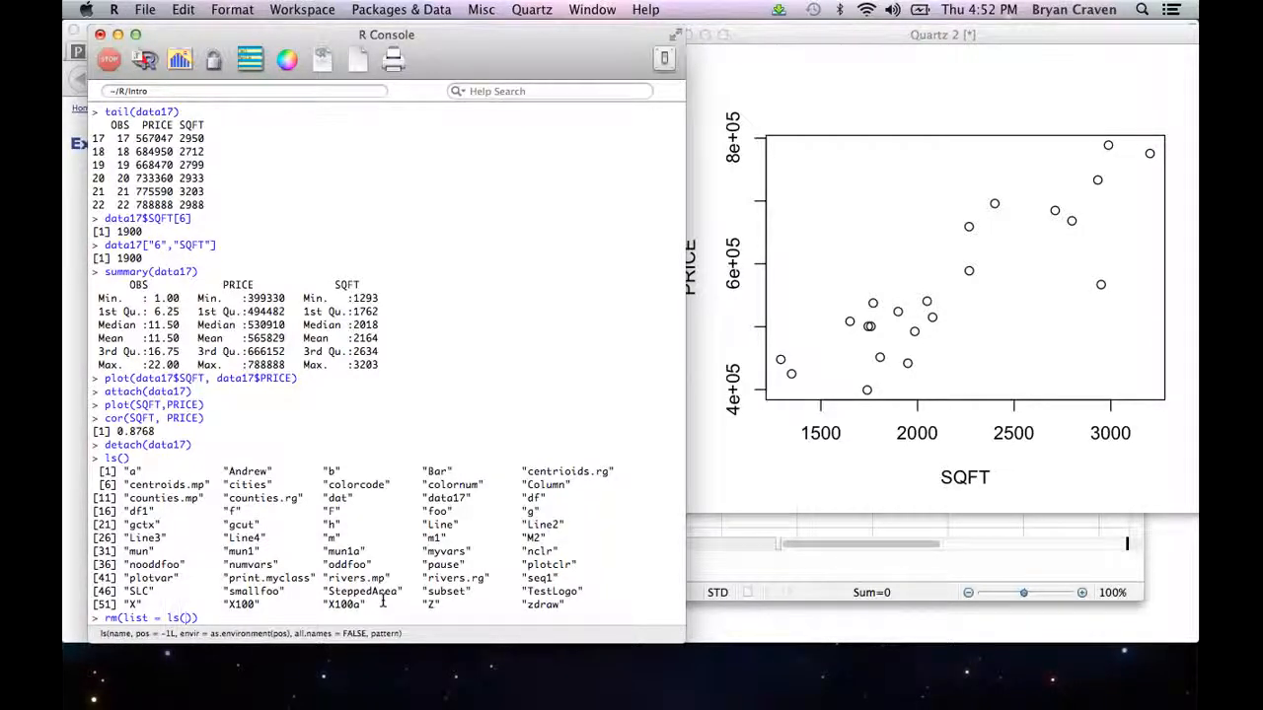
type(")")
key("Return")
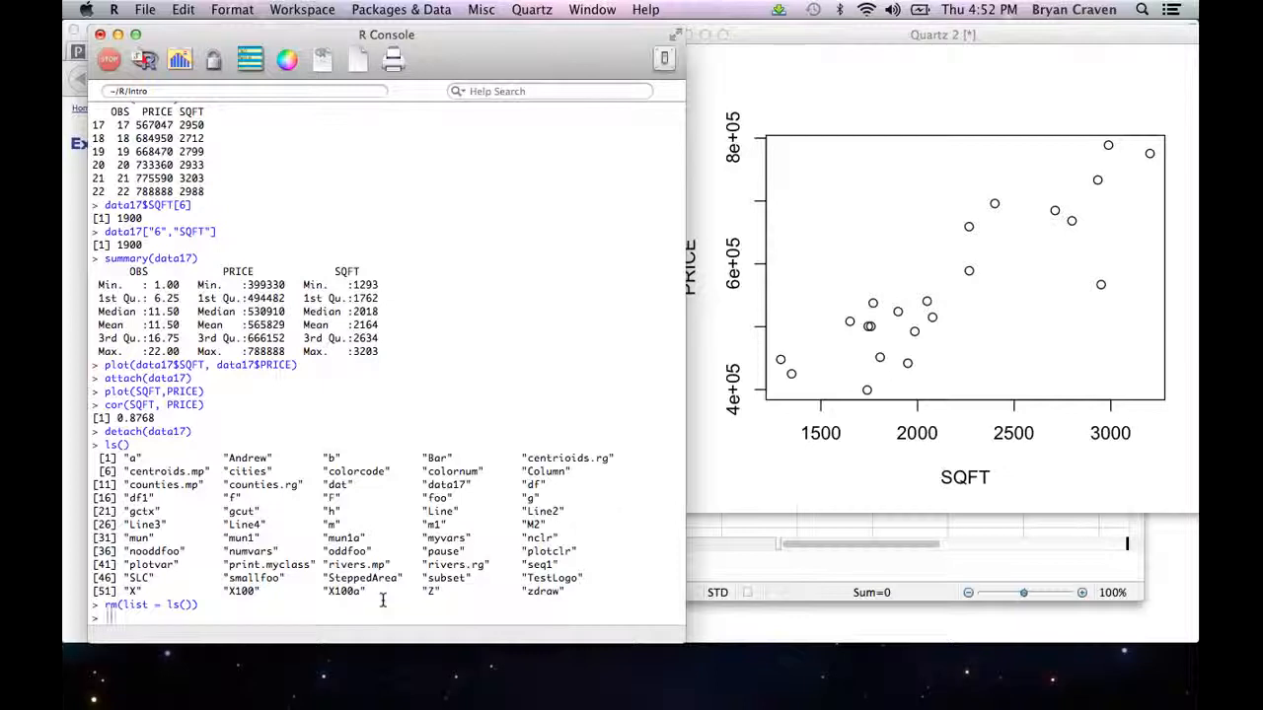
type("ls()")
key("Return")
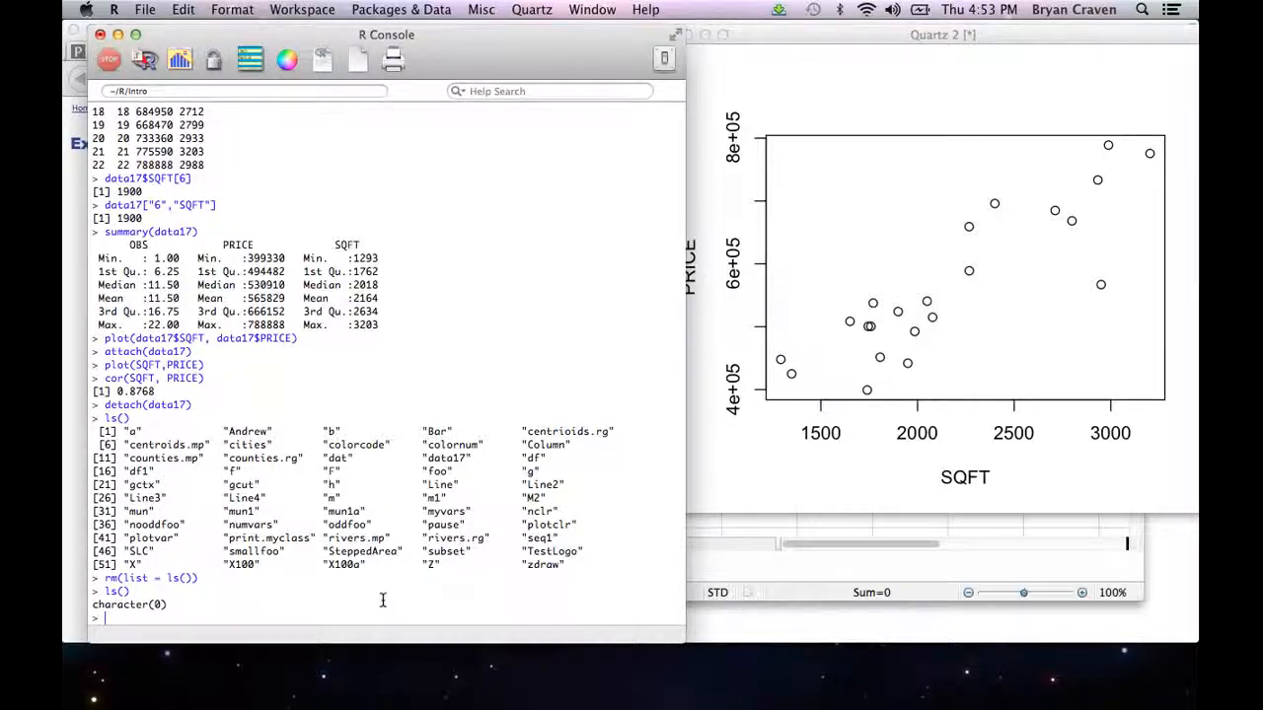
type("data <- read.csv()")
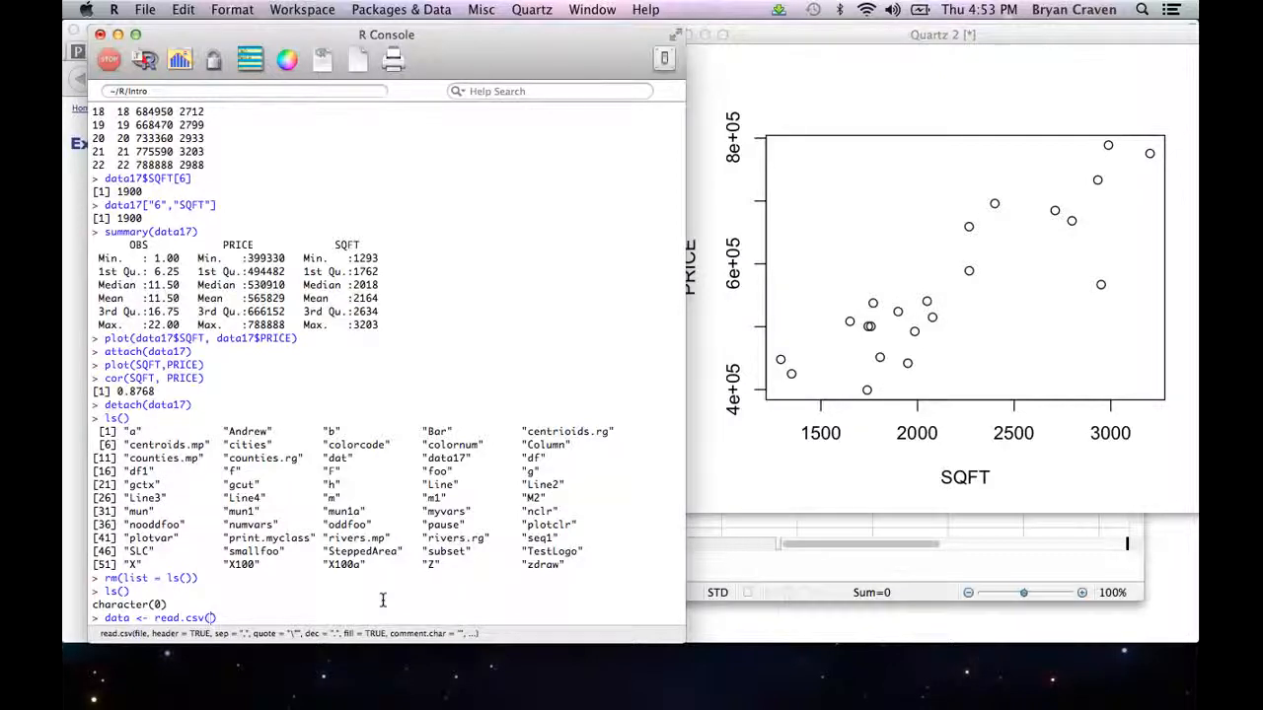
type("\"\"")
type("htt")
type("p:")
type("//cont")
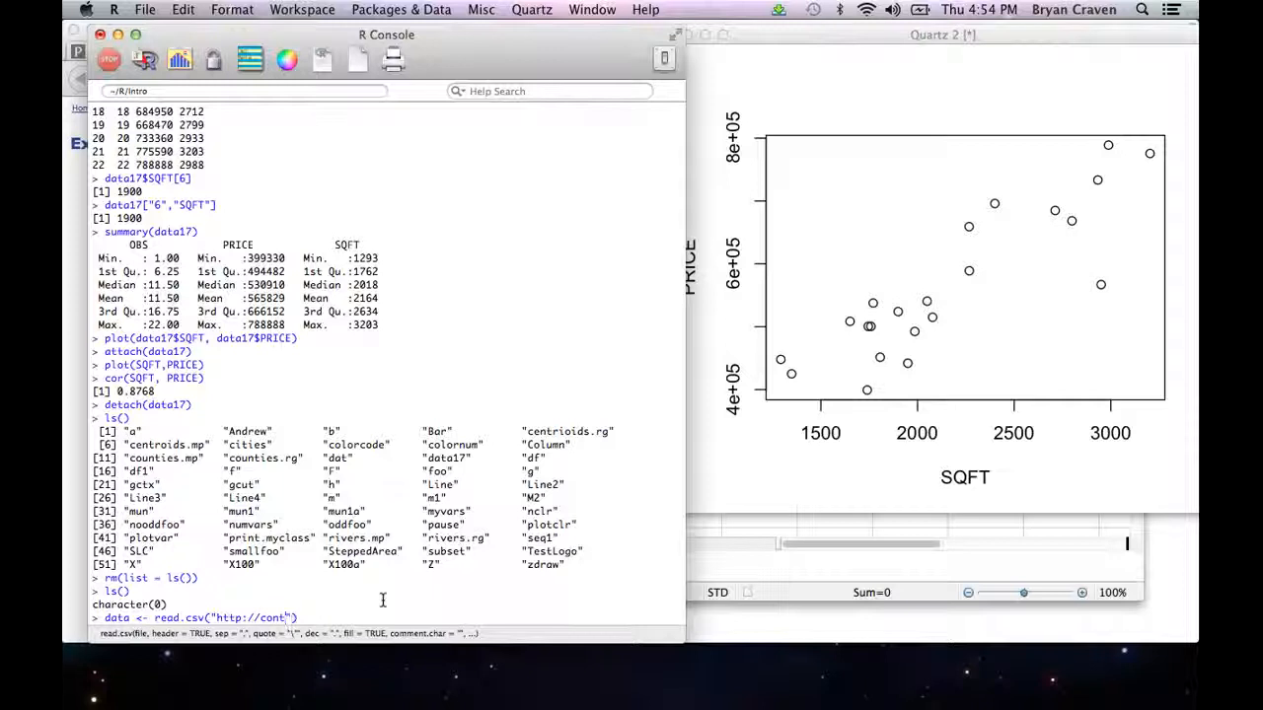
type("ent.csbs.utah.e")
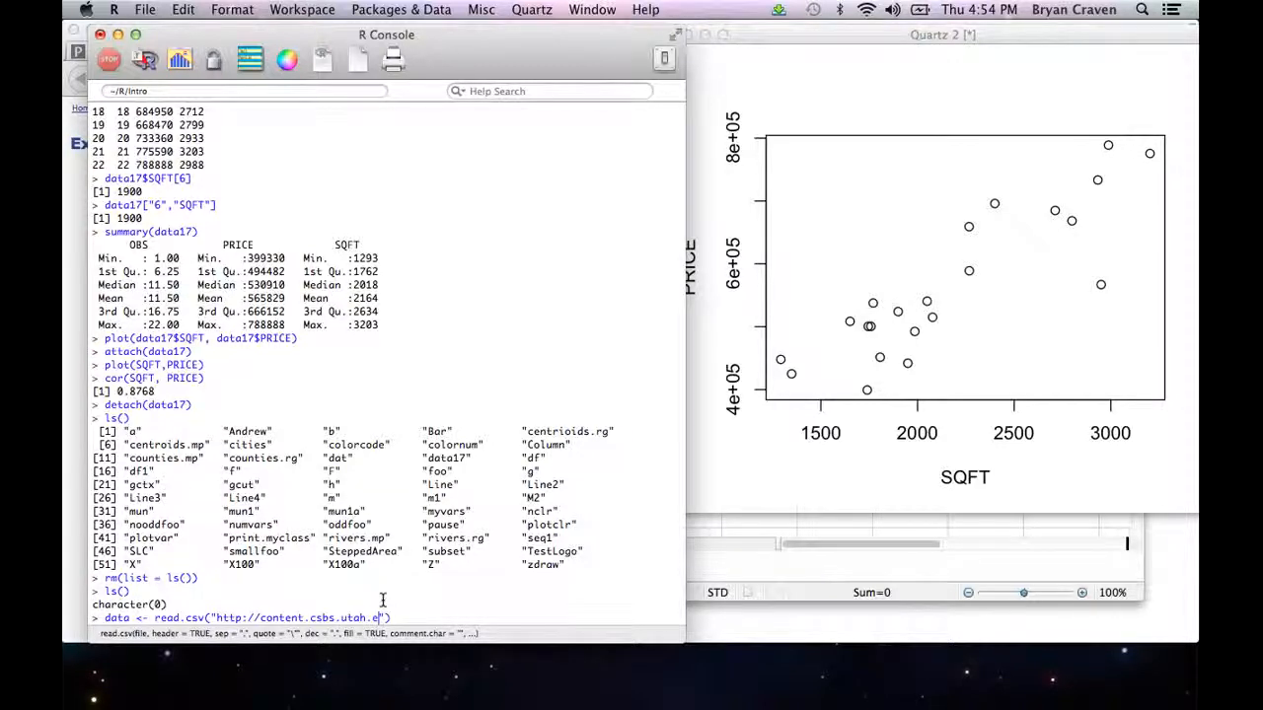
type("du/~fowles")
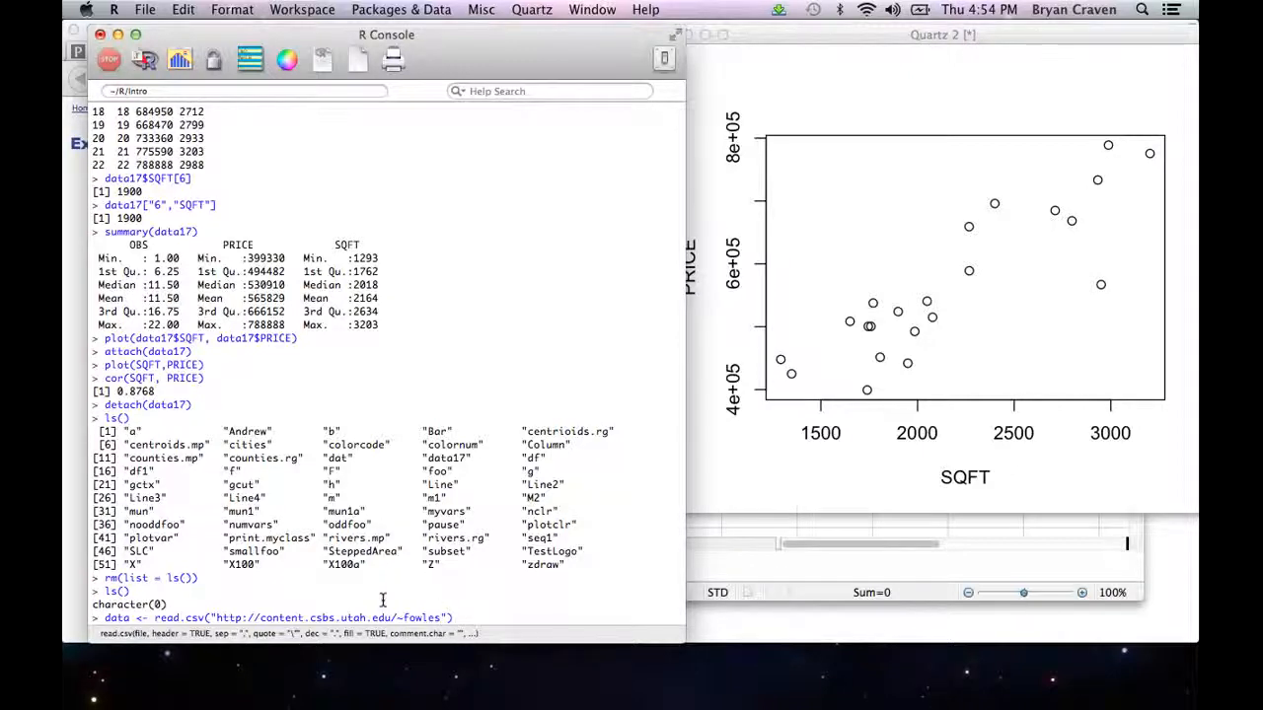
type("/econ4650/Data")
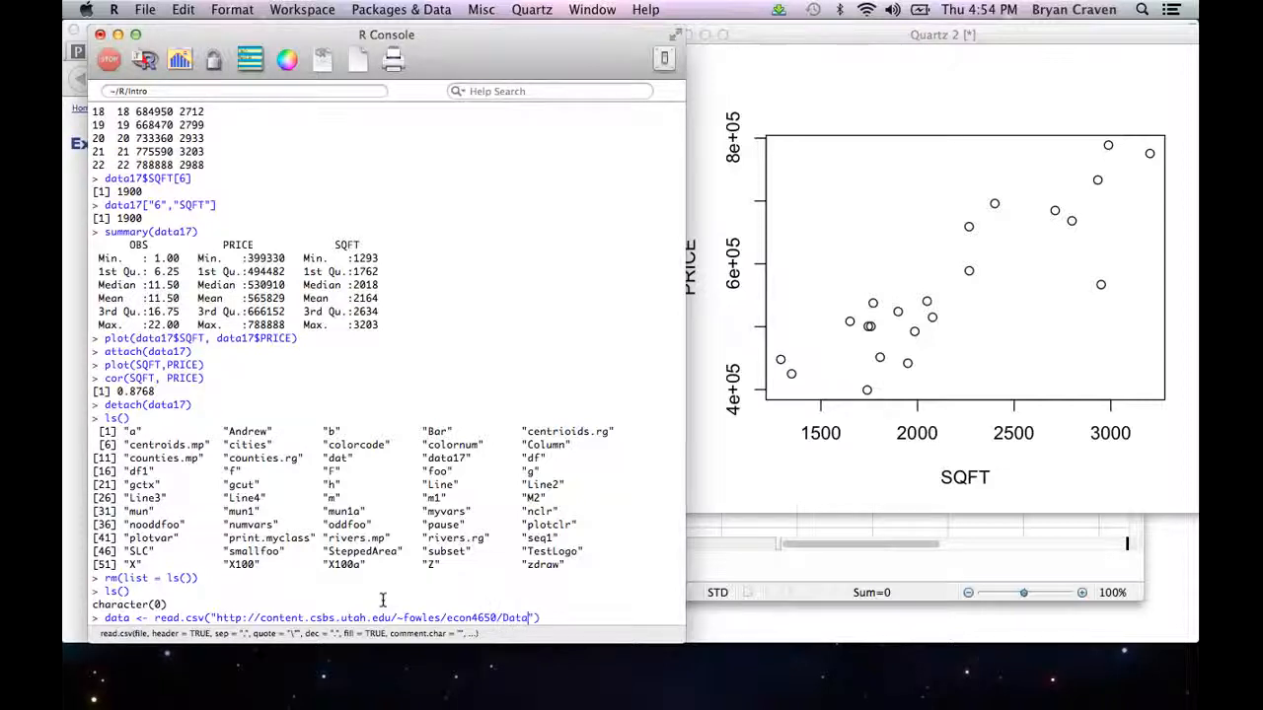
type("/STATS1")
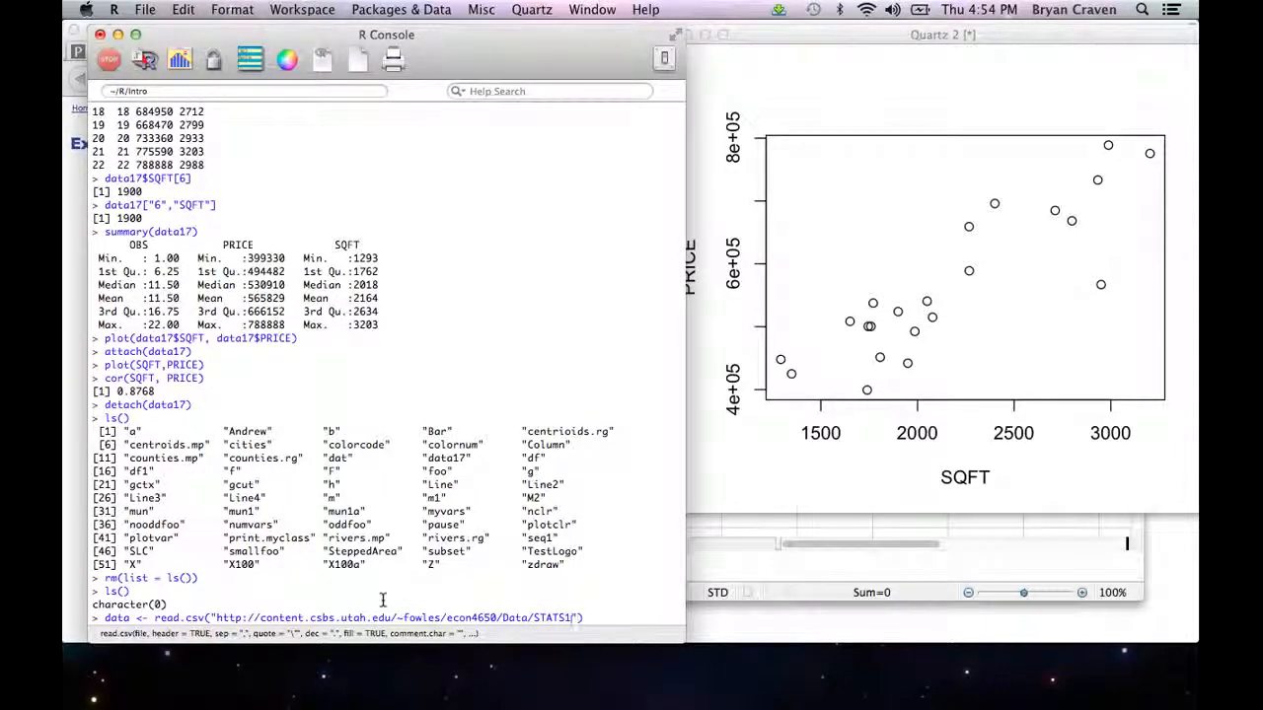
type("7.csv")
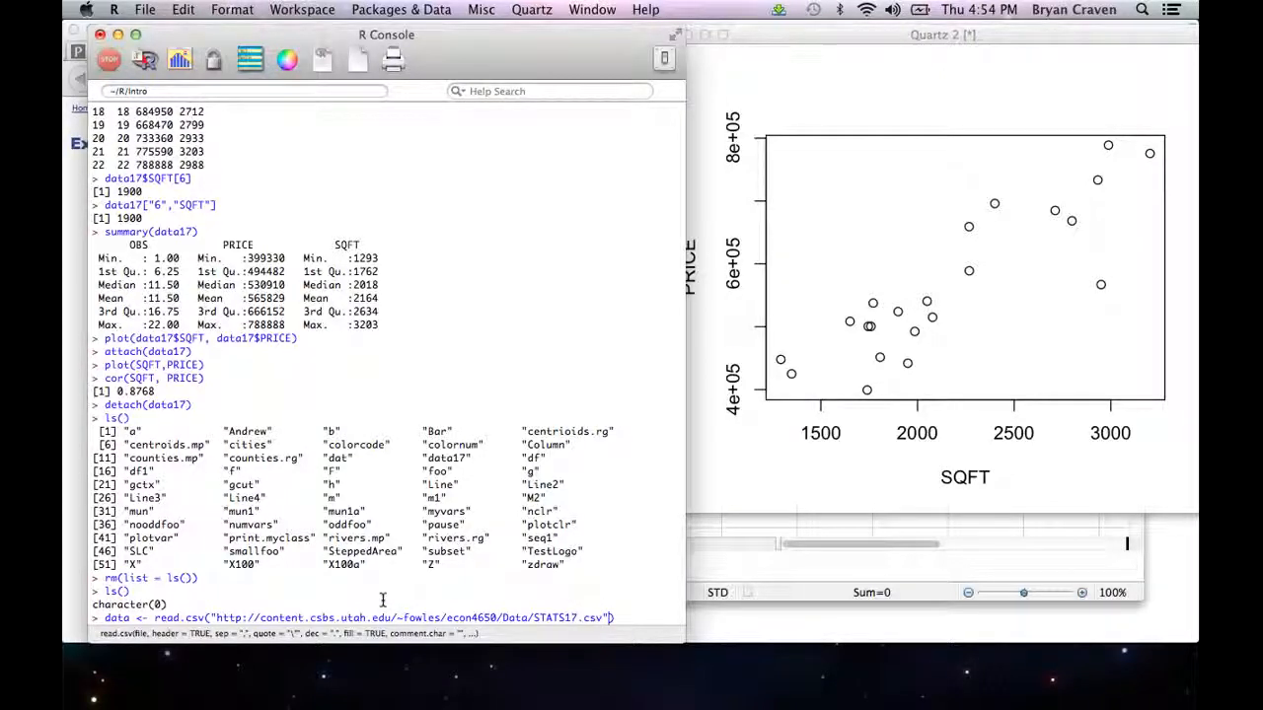
Step: Complete the read.csv call with header = T, run it, and print the data object
type(", header = ")
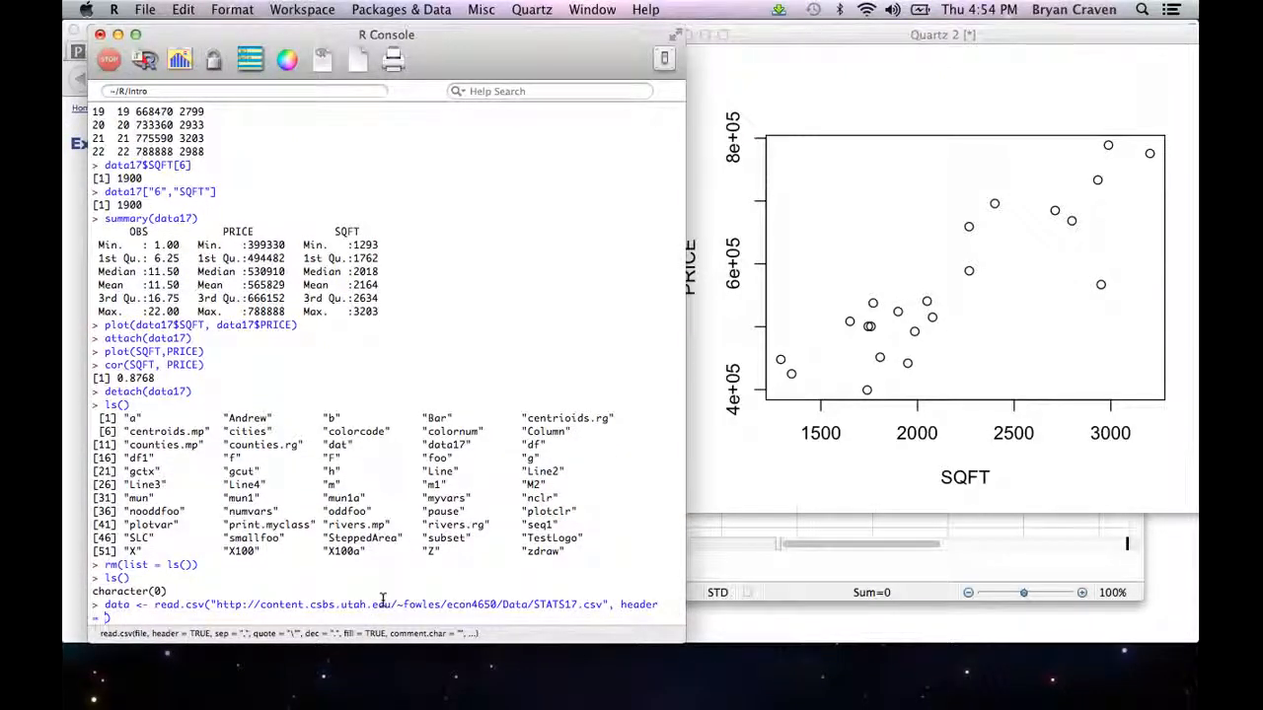
type("F")
key("Return")
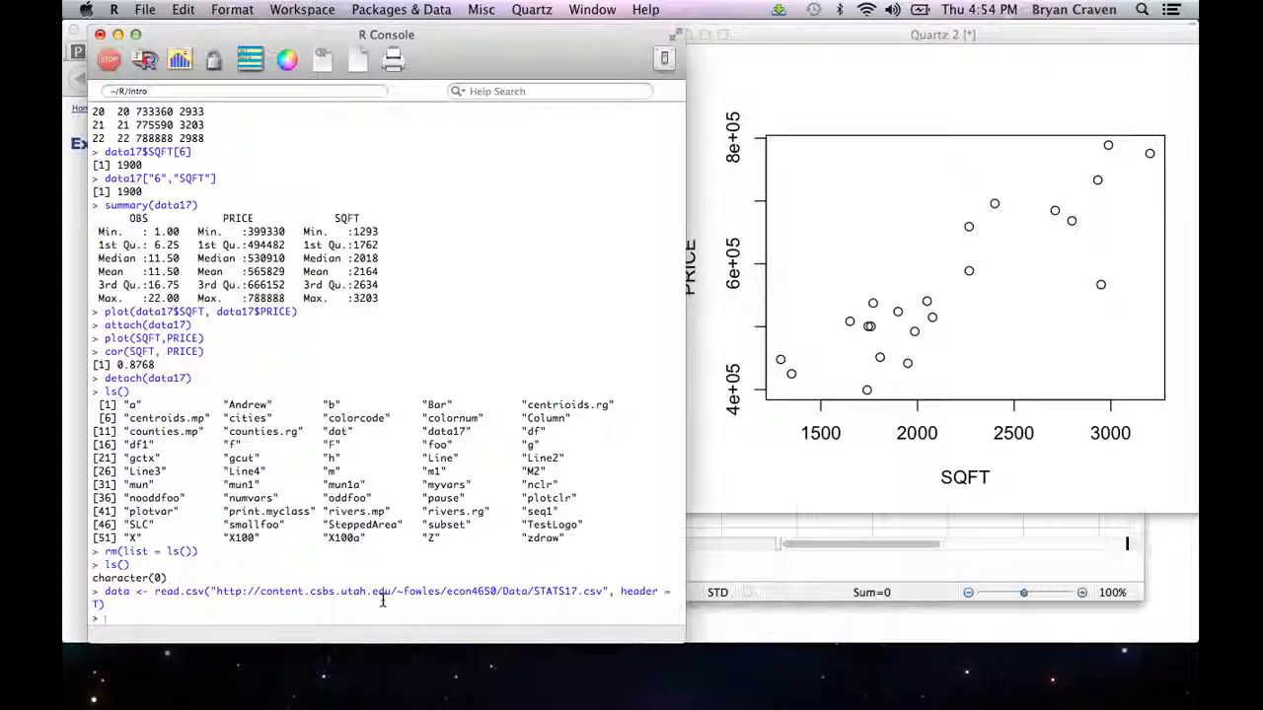
type("data")
key("Return")
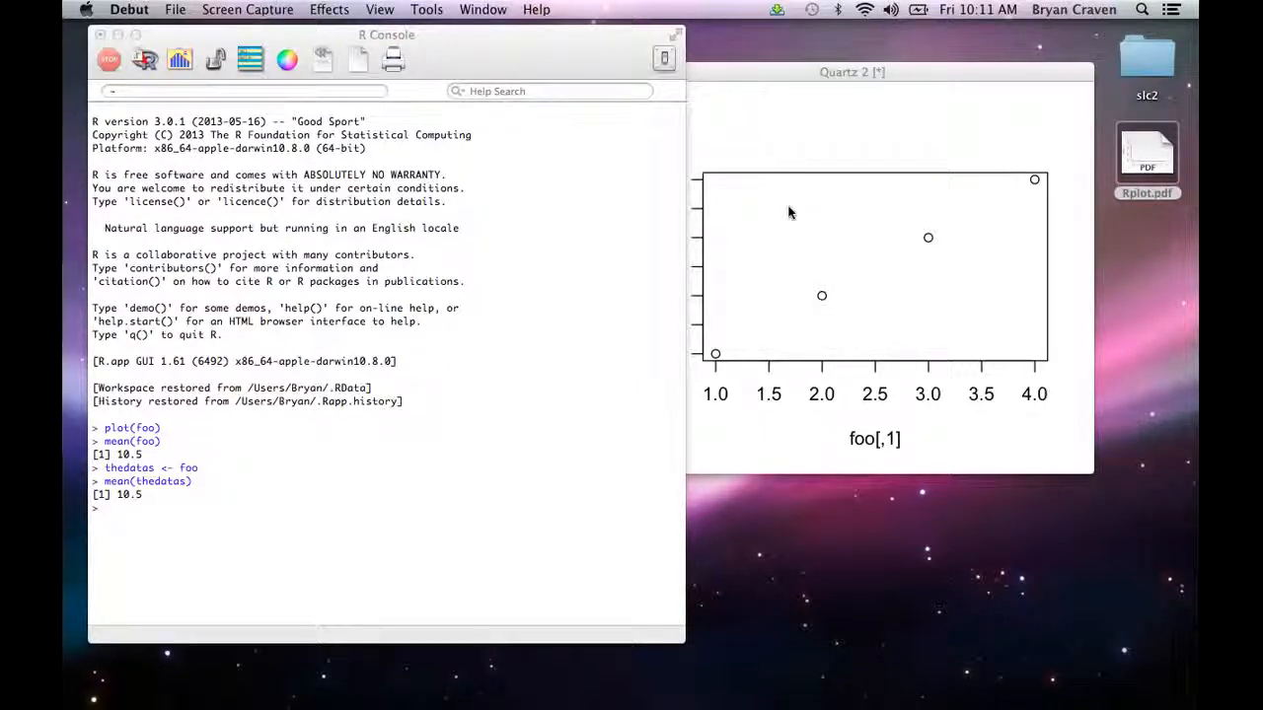
Step: Save the foo scatter plot from the Quartz window to the Desktop as a PDF named Rplot1
left_click(814, 76)
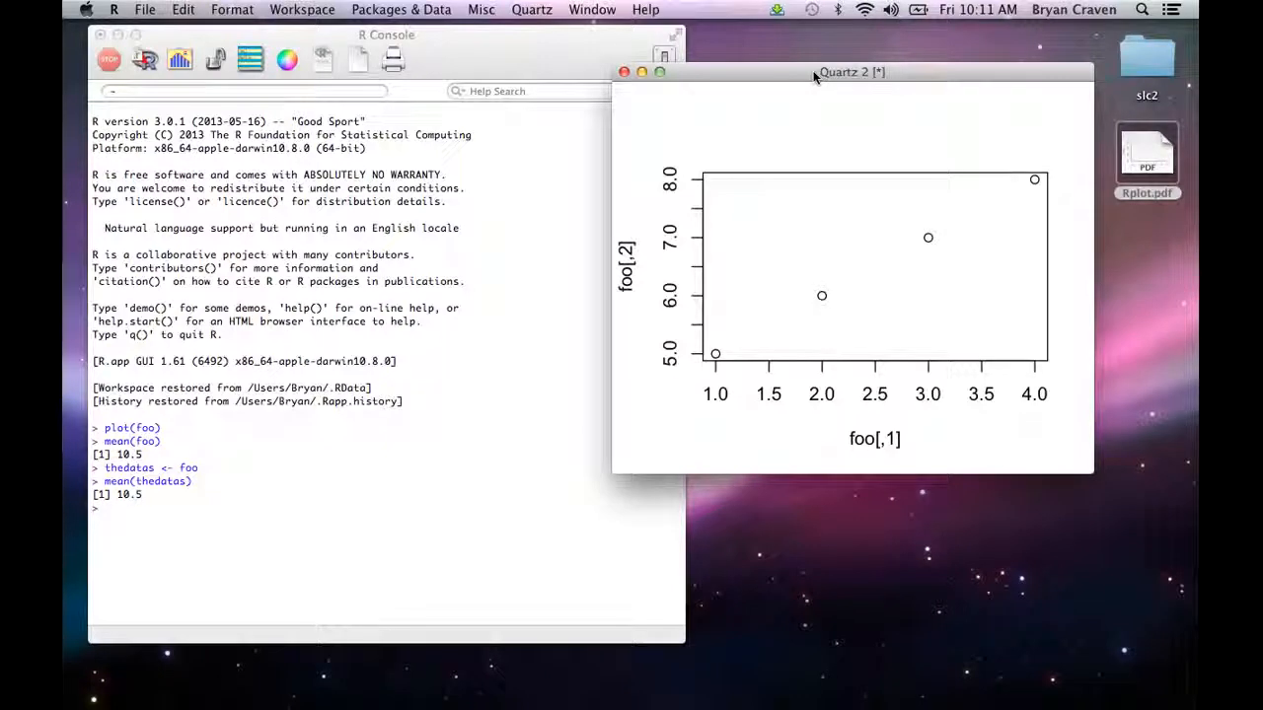
left_click_drag(814, 76, 895, 41)
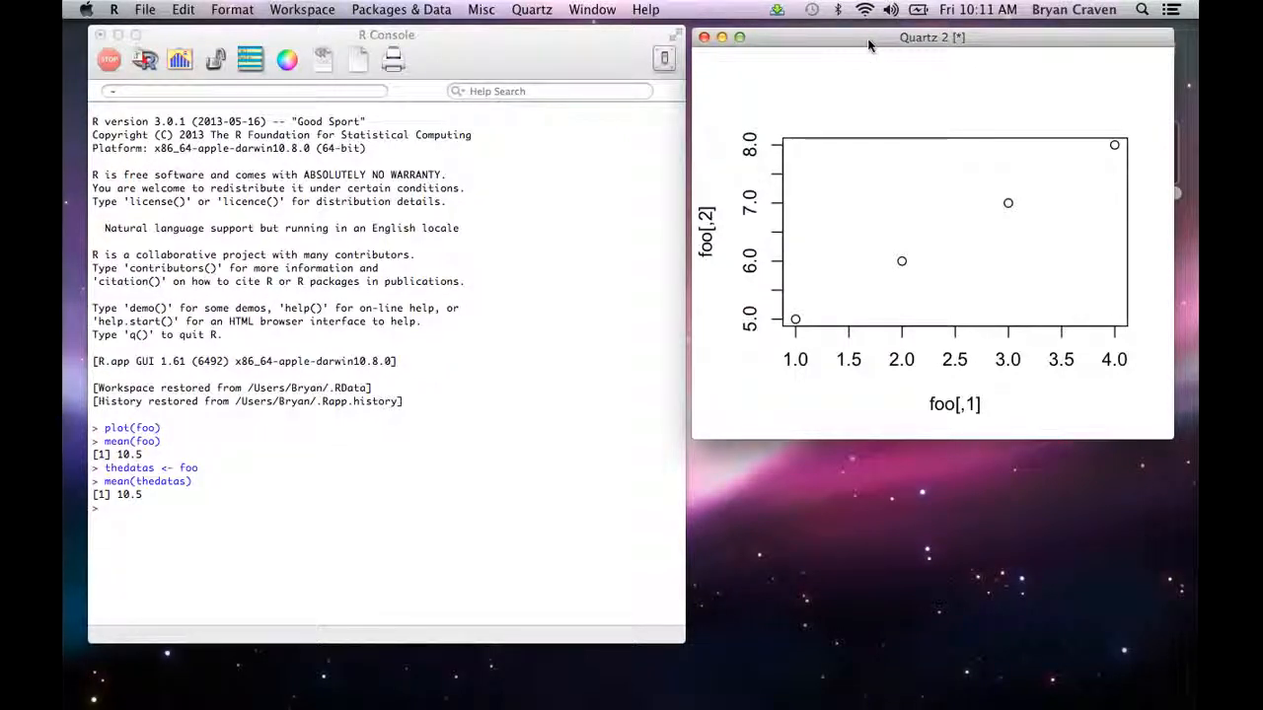
left_click(145, 8)
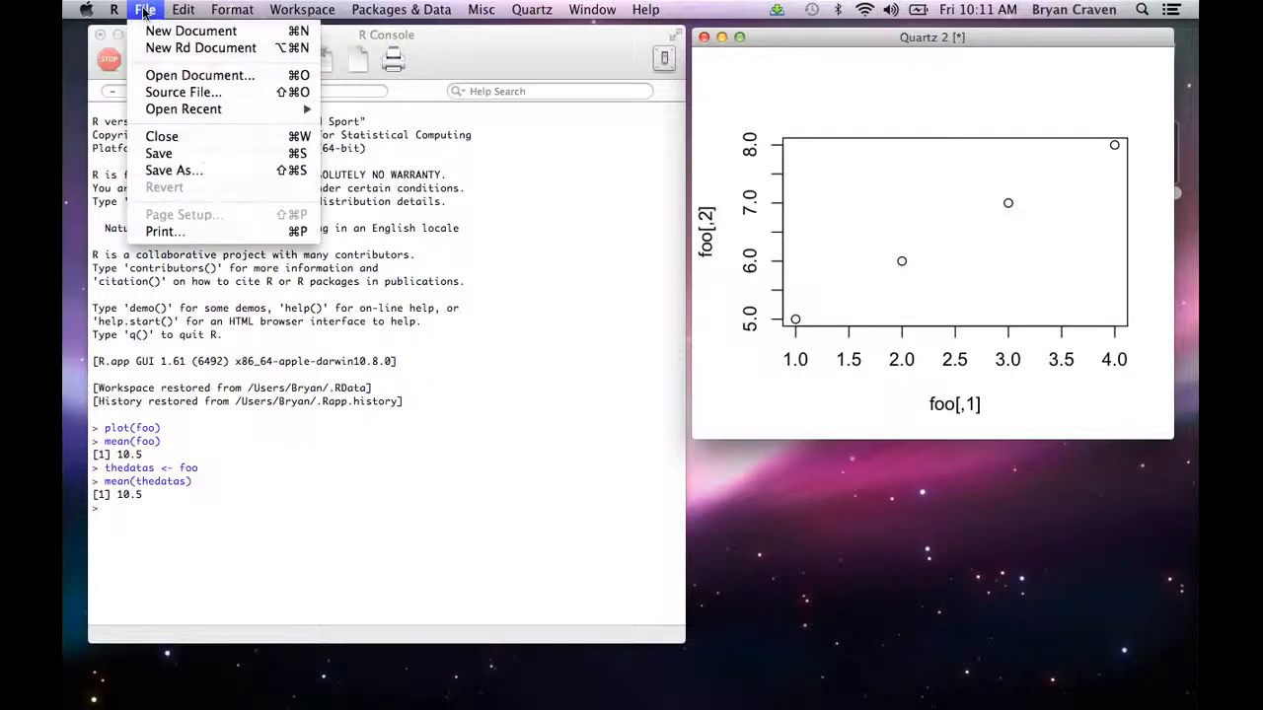
left_click(168, 170)
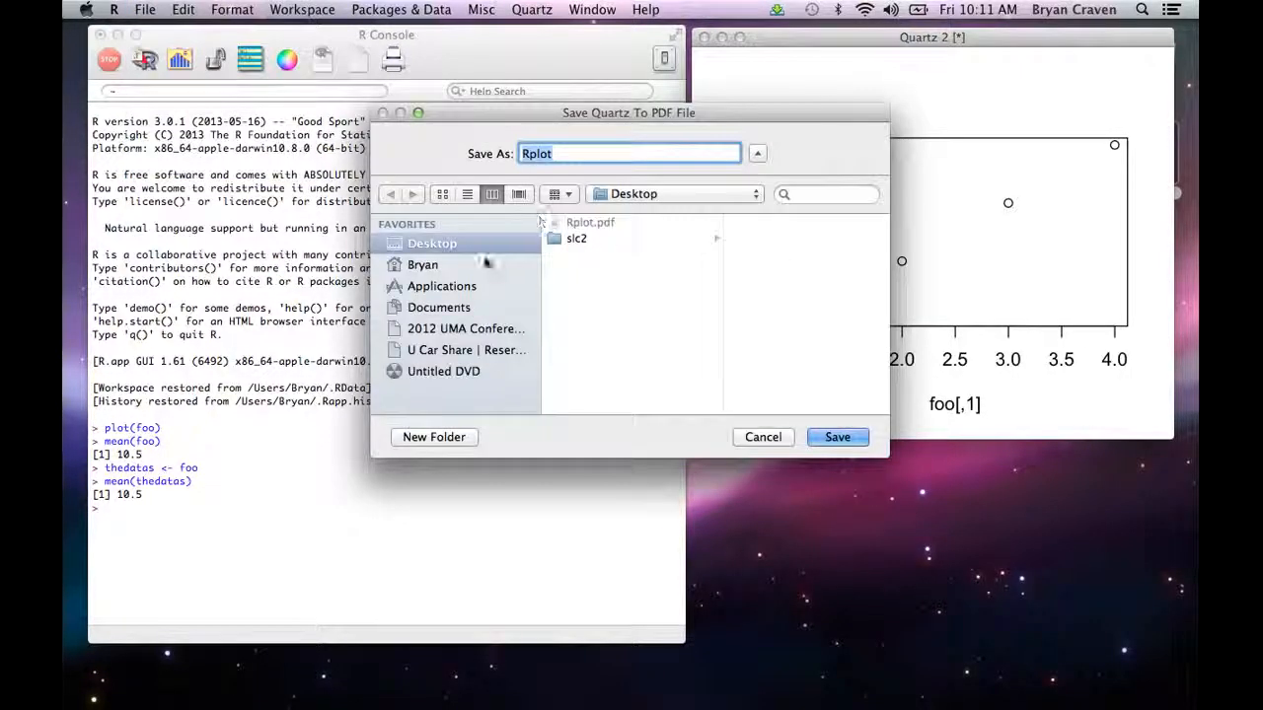
left_click(572, 153)
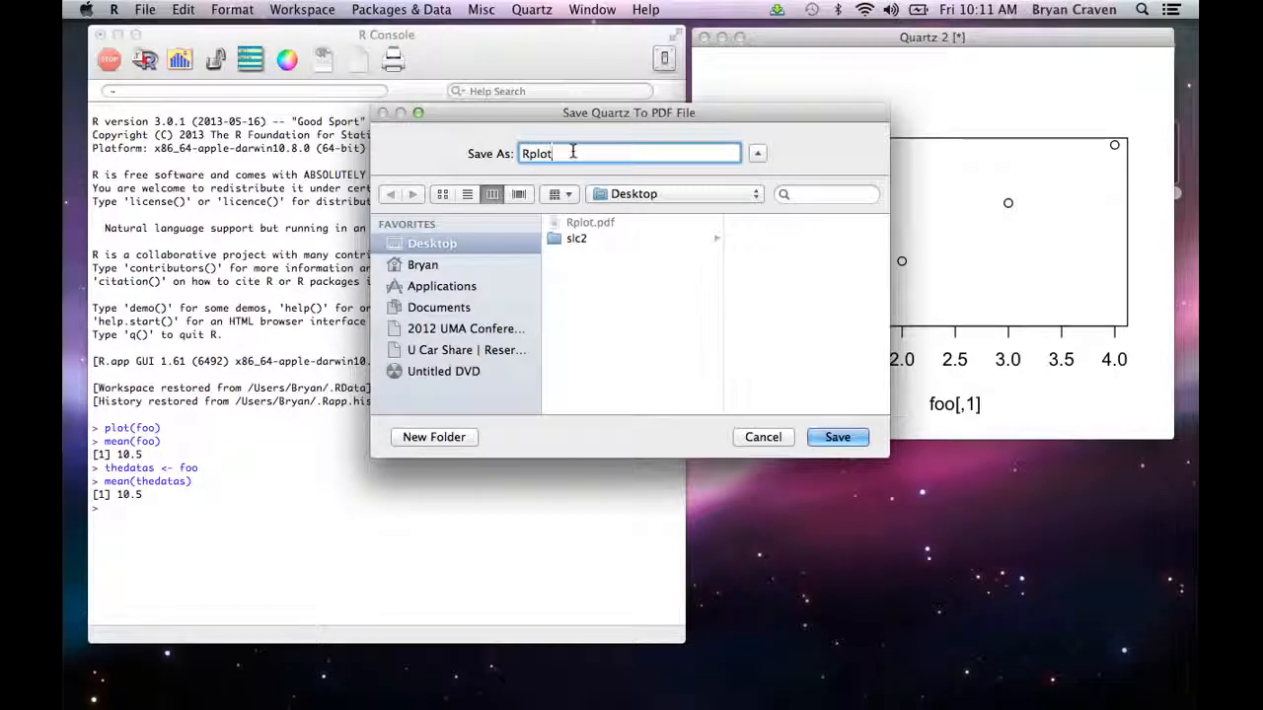
type("1")
left_click(836, 437)
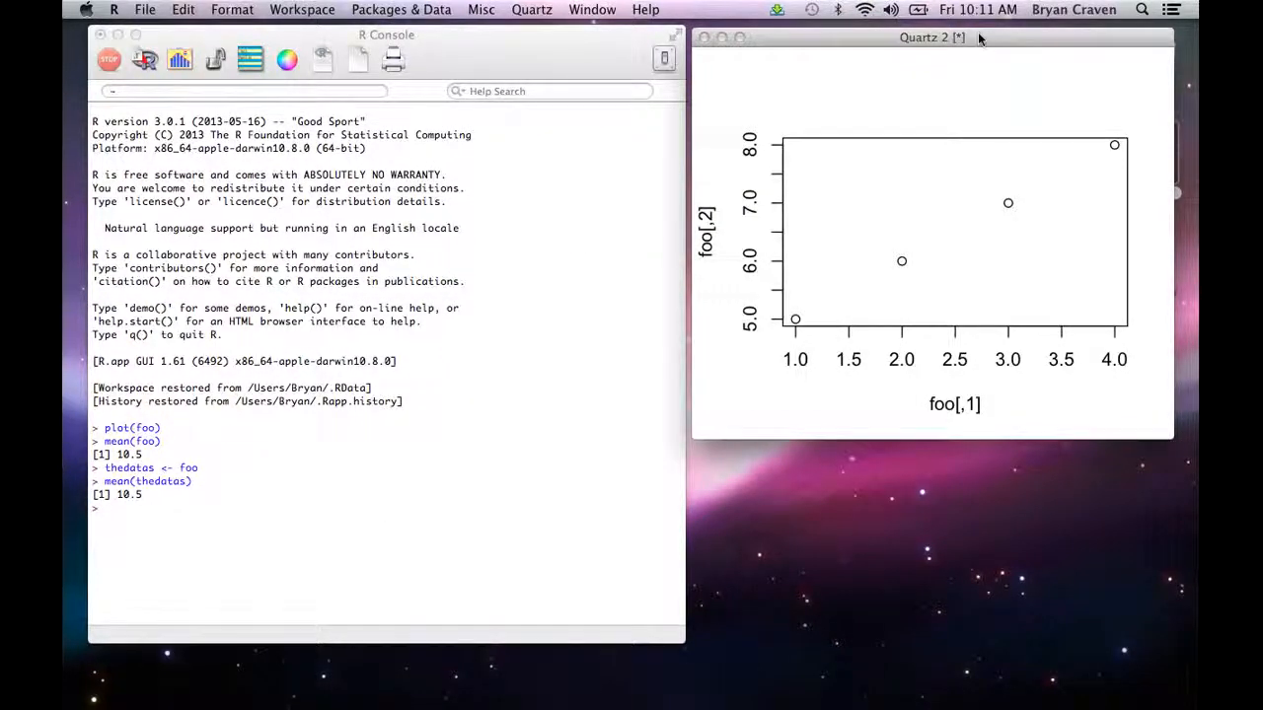
Step: View the saved Rplot1.pdf from the Desktop and close it again
left_click_drag(977, 34, 817, 40)
double_click(1149, 259)
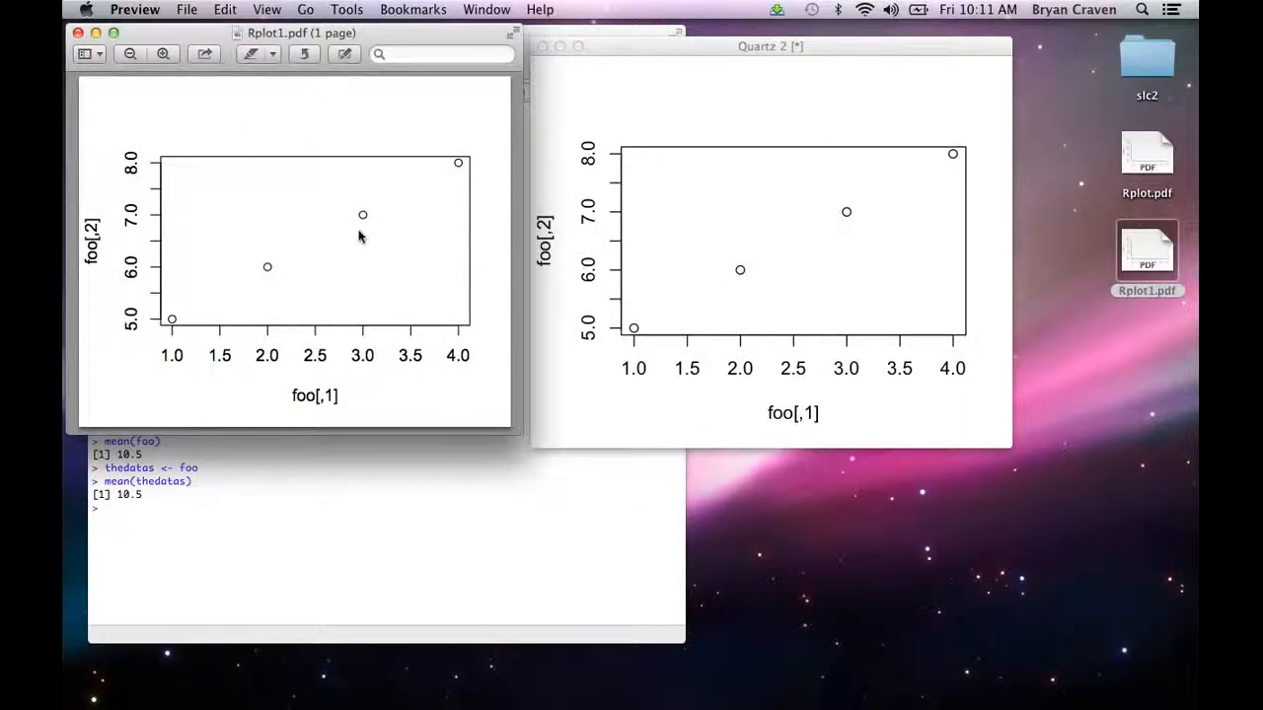
left_click(77, 34)
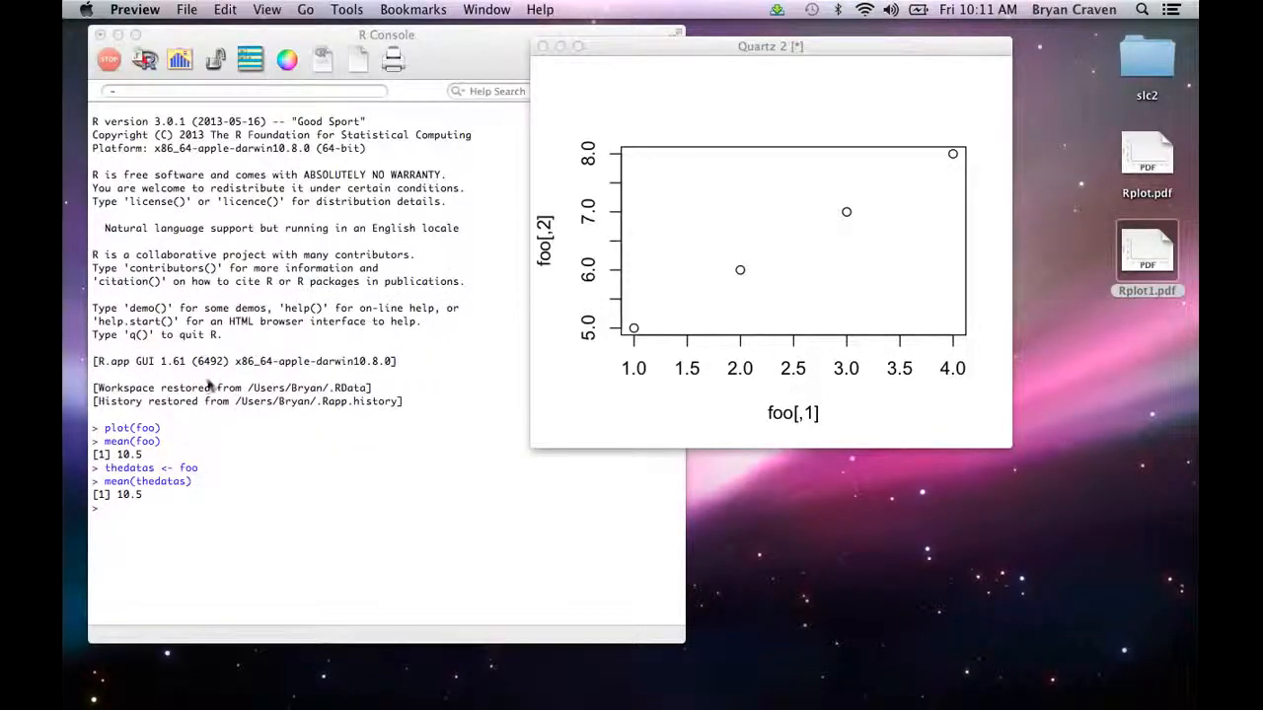
Step: Copy the mean(thedatas) command with its output from the R console and paste it into the blank LibreOffice Writer document
left_click(144, 517)
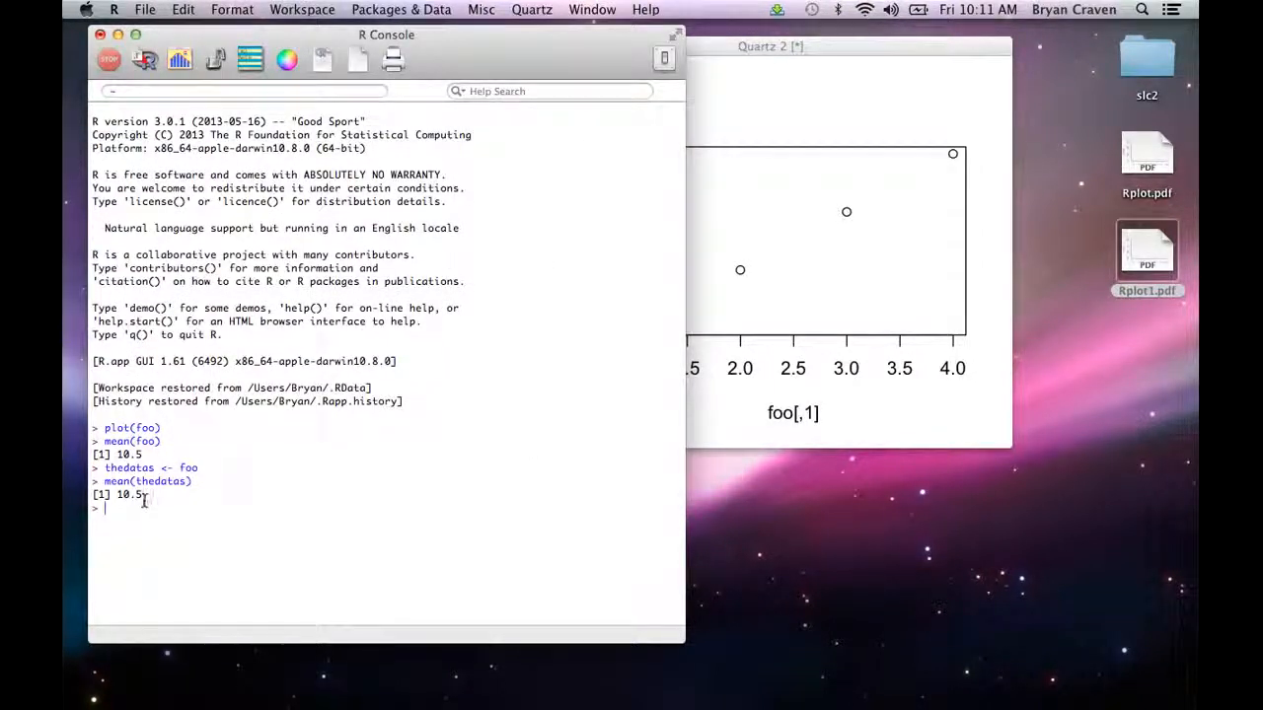
left_click_drag(144, 499, 95, 483)
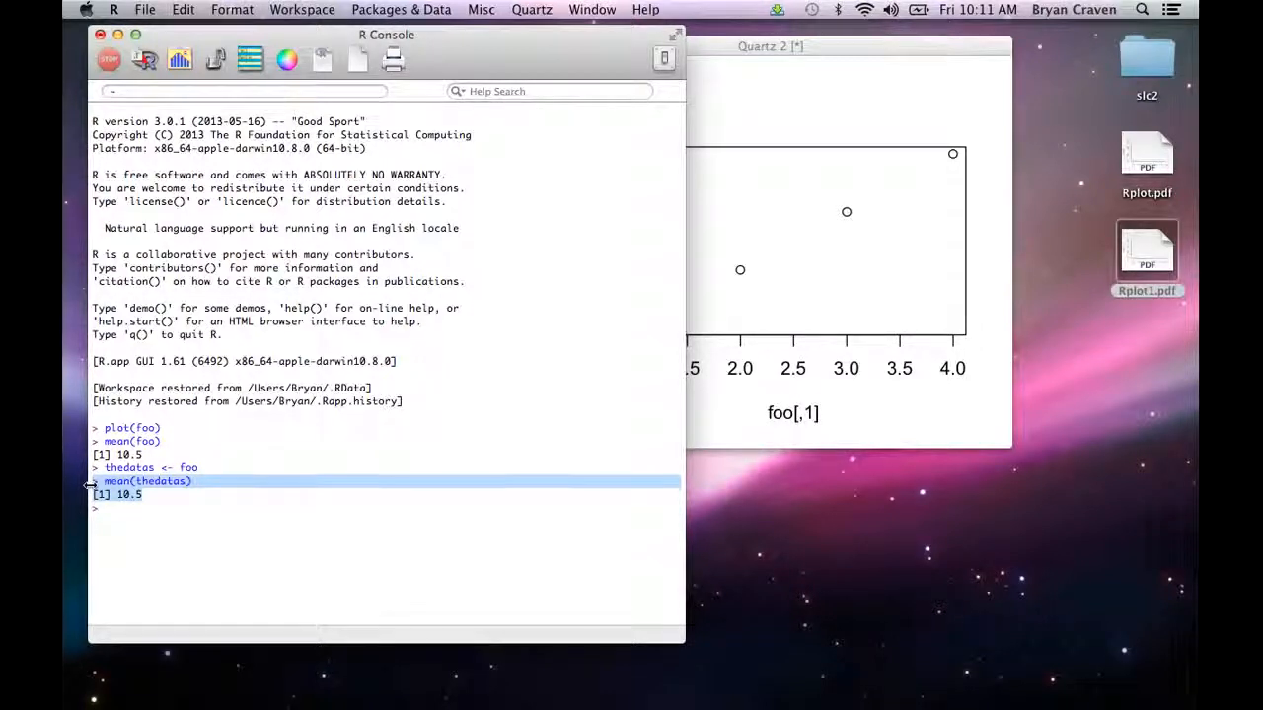
key("super+c")
mouse_move(797, 676)
left_click(1080, 680)
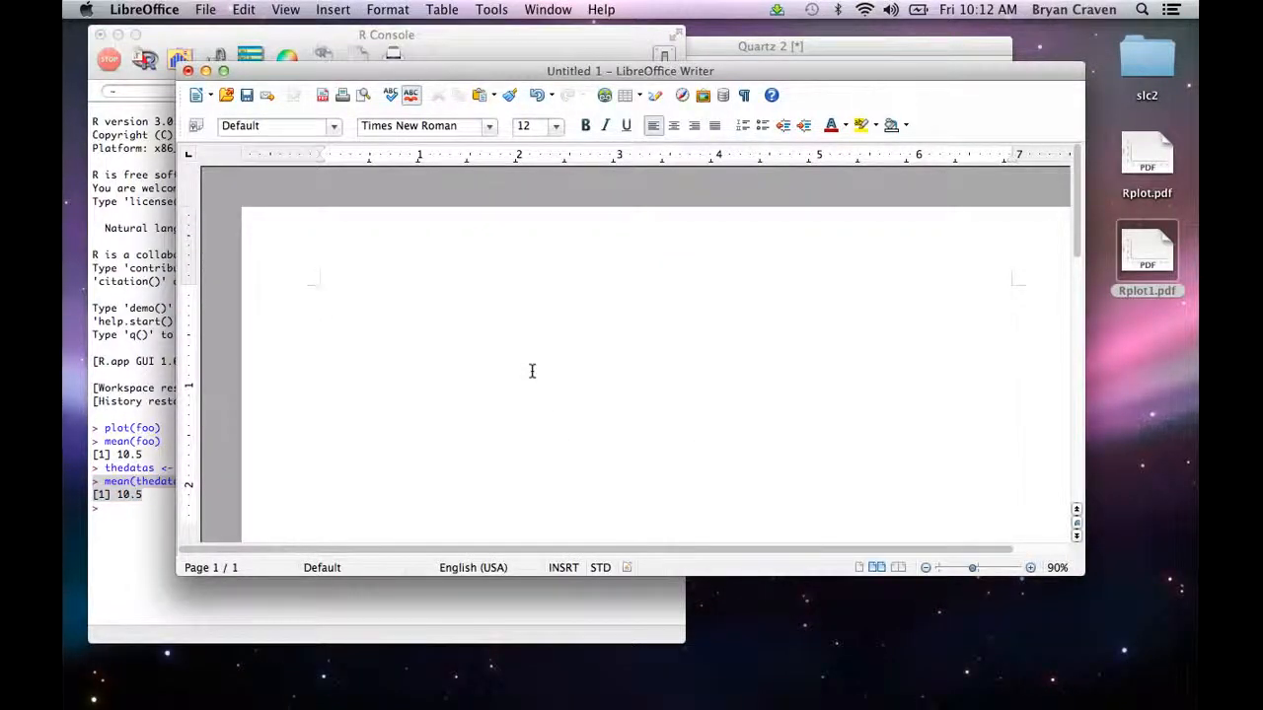
key("super+v")
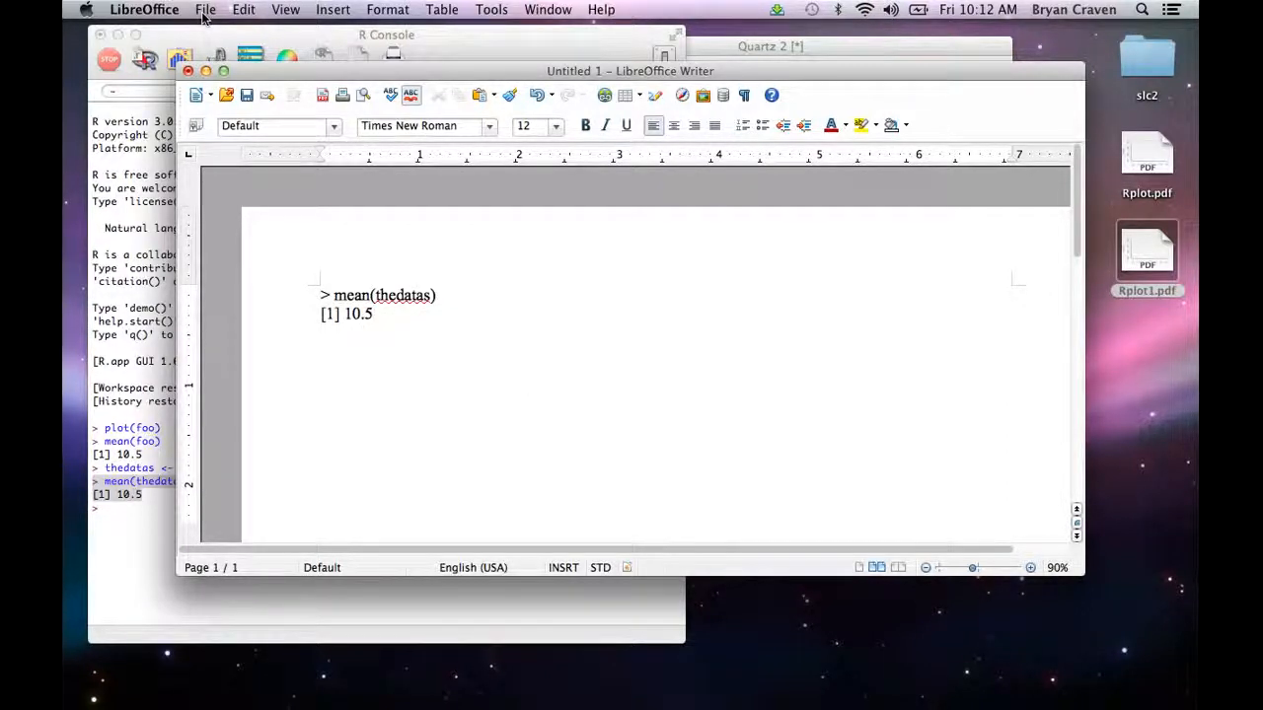
left_click(203, 13)
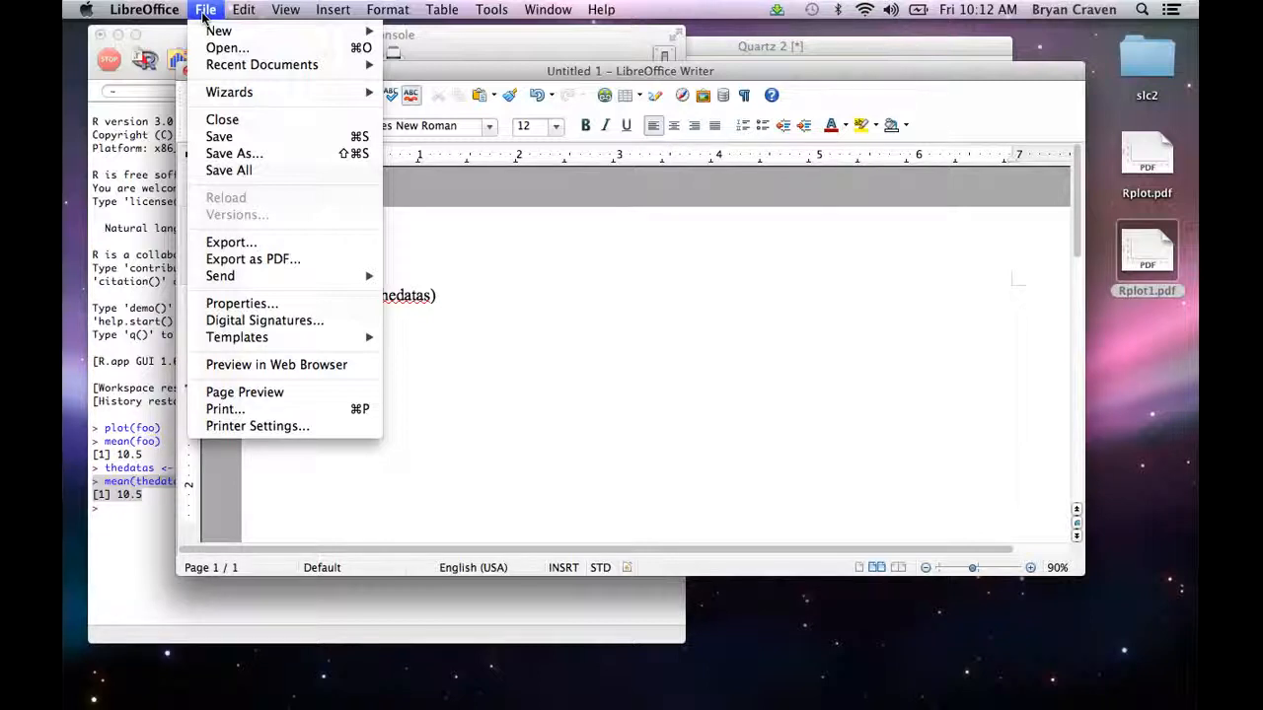
left_click(493, 255)
Step: Switch to the ECON 4650-090 course page in Firefox and open Assignment 1 from its assignments list
mouse_move(981, 696)
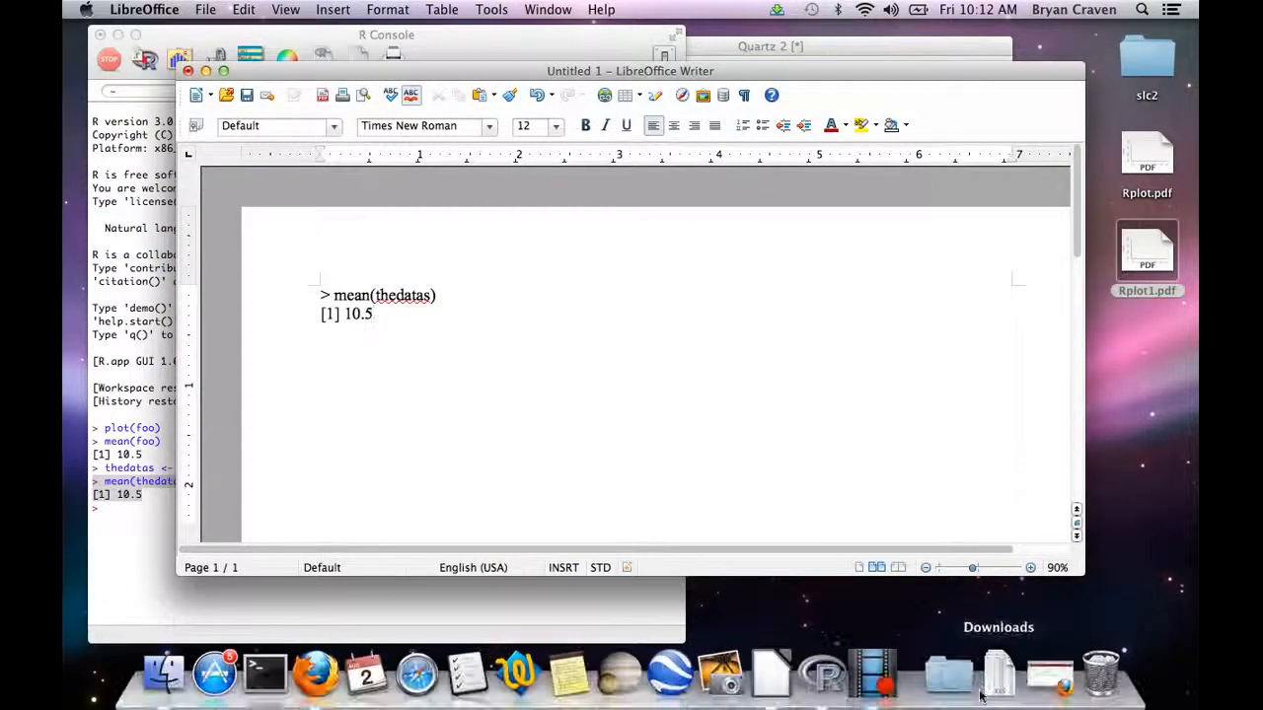
left_click(1050, 678)
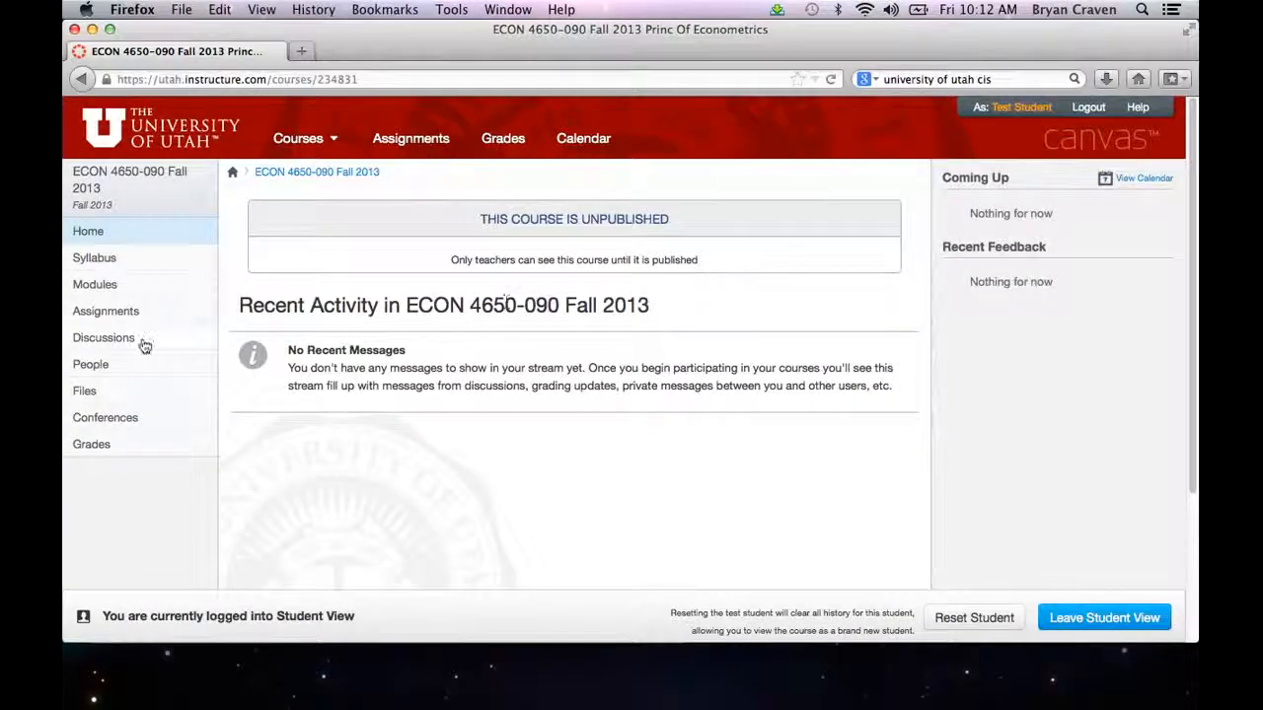
left_click(129, 316)
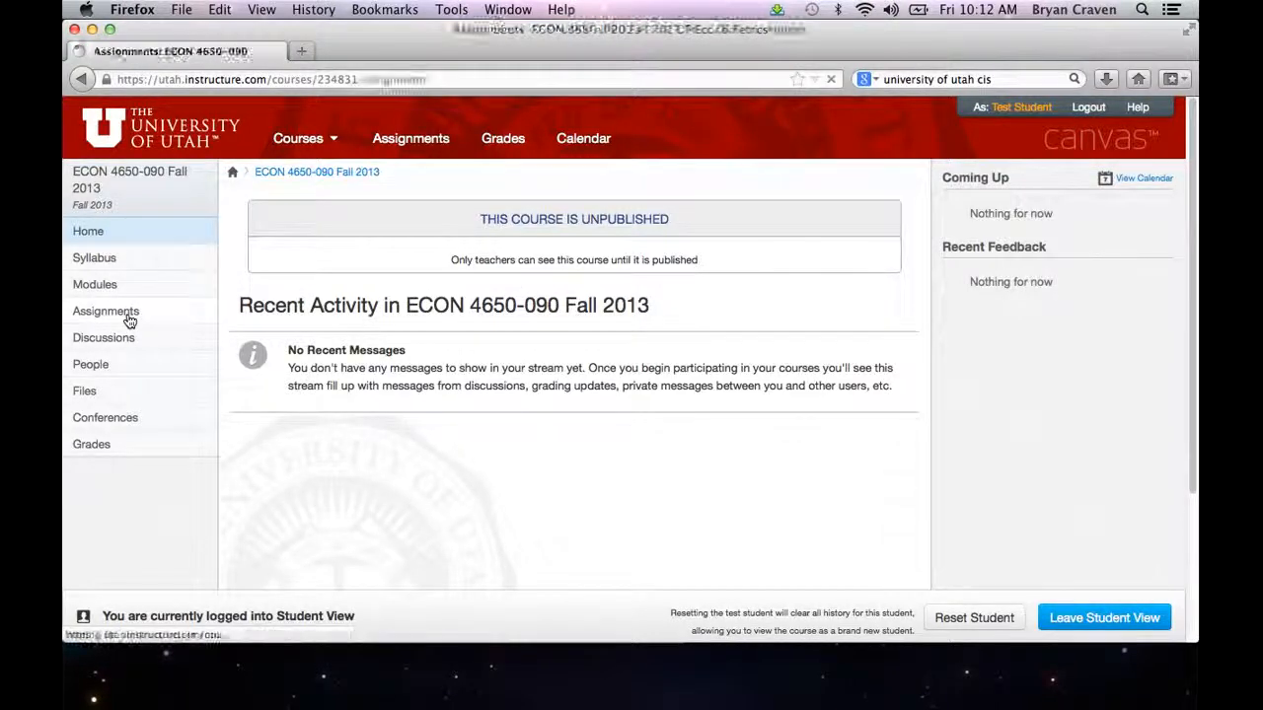
left_click(310, 317)
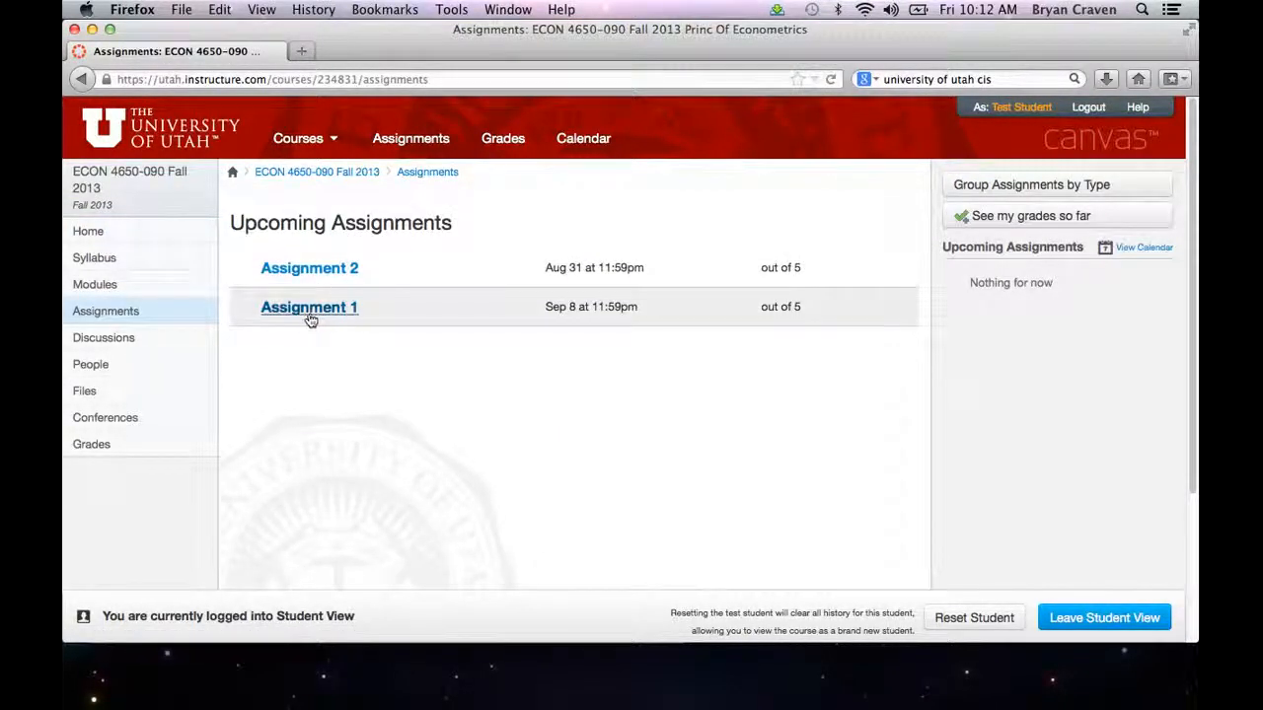